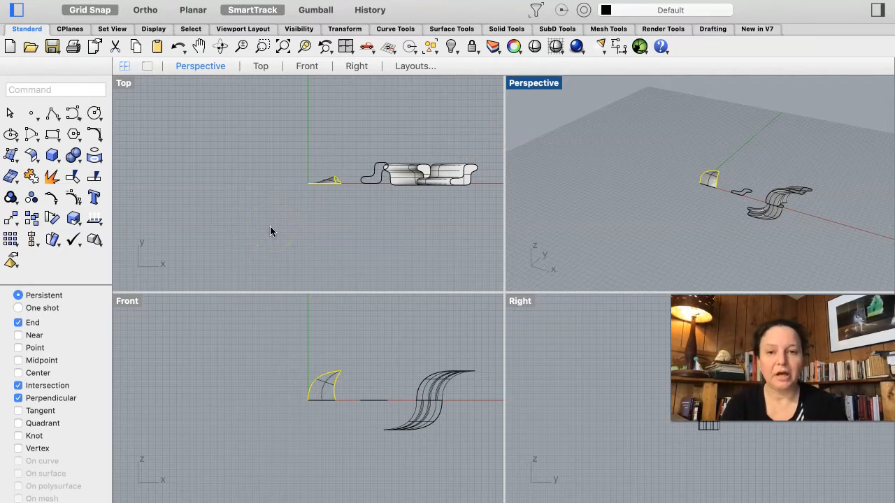
Try a window selection around all the objects in the Top view and clear the selection
{"action": "left_click_drag", "start_coordinate": [278, 121], "coordinate": [481, 245]}
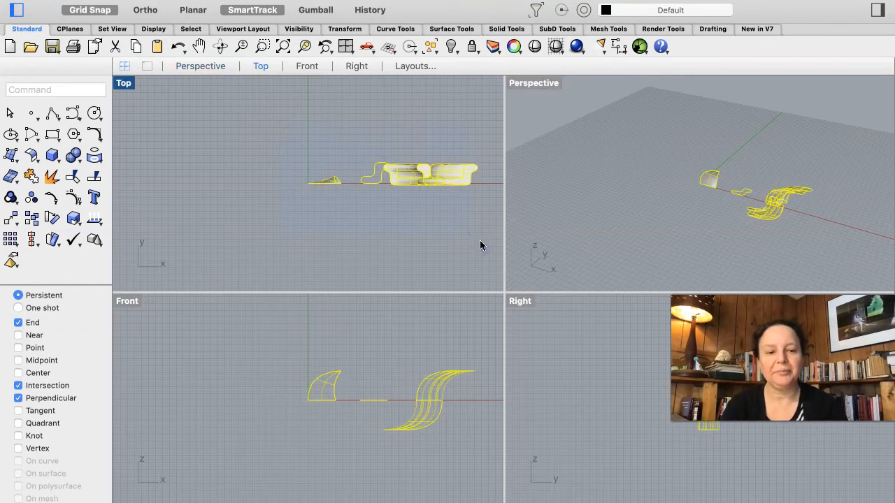
{"action": "left_click", "coordinate": [371, 241]}
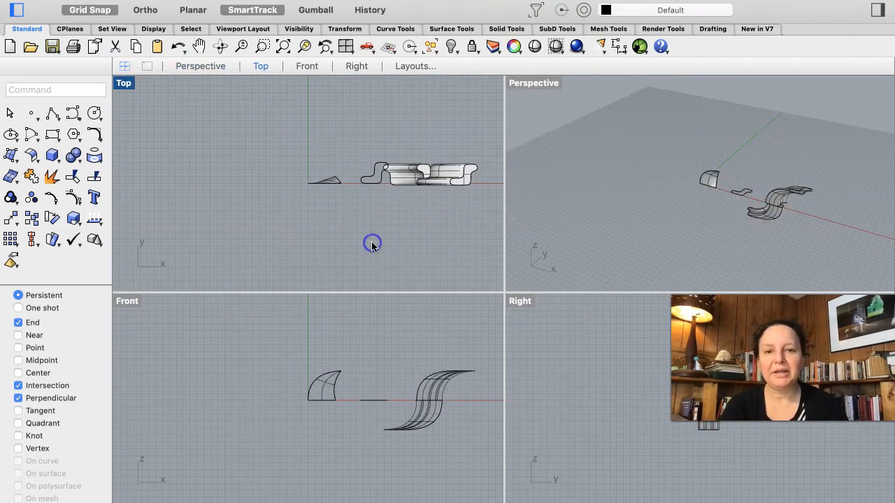
{"action": "scroll", "coordinate": [371, 243], "scroll_direction": "right", "scroll_amount": 5}
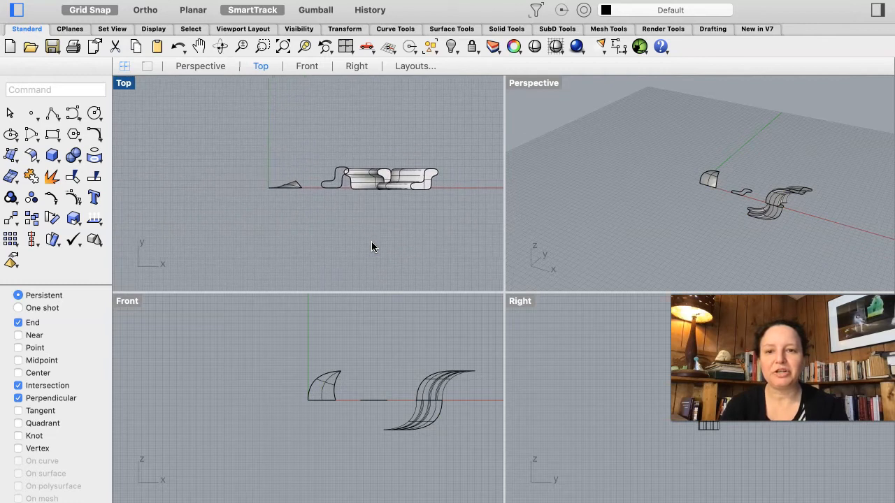
{"action": "left_click", "coordinate": [291, 247]}
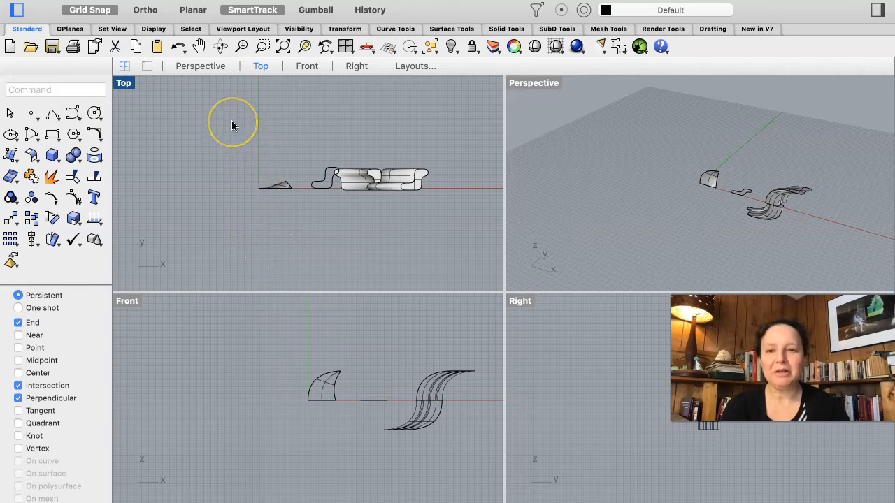
{"action": "left_click", "coordinate": [208, 99]}
{"action": "left_click_drag", "start_coordinate": [222, 110], "coordinate": [439, 219]}
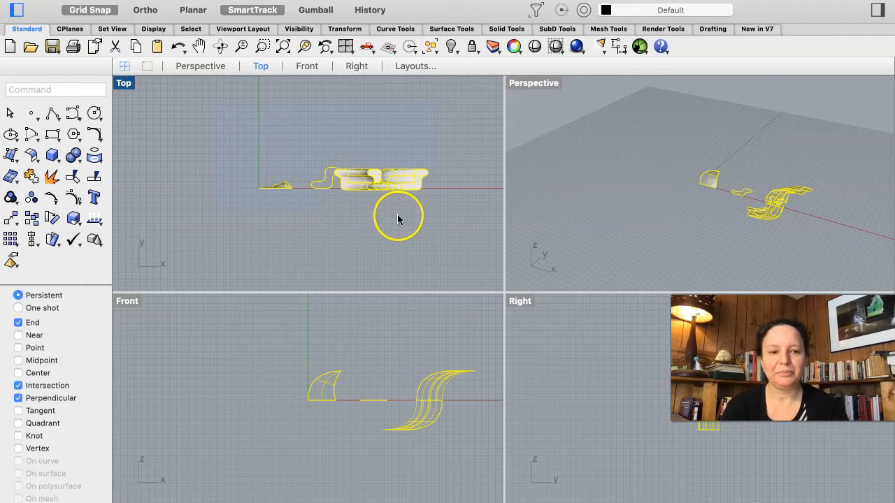
{"action": "left_click", "coordinate": [249, 134]}
Try a window selection fully enclosing only the small surface and S-shaped profile curve near the origin in the Top view
{"action": "left_click_drag", "start_coordinate": [217, 90], "coordinate": [384, 232]}
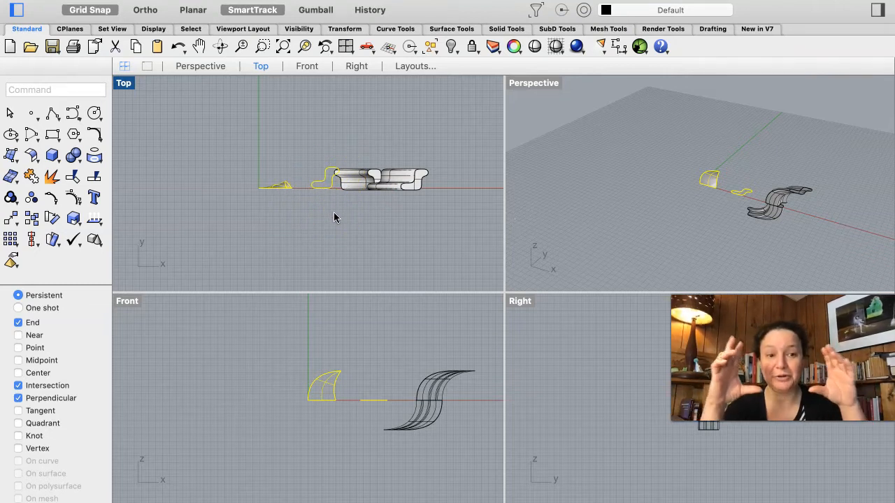
{"action": "left_click", "coordinate": [277, 205]}
{"action": "left_click", "coordinate": [217, 133]}
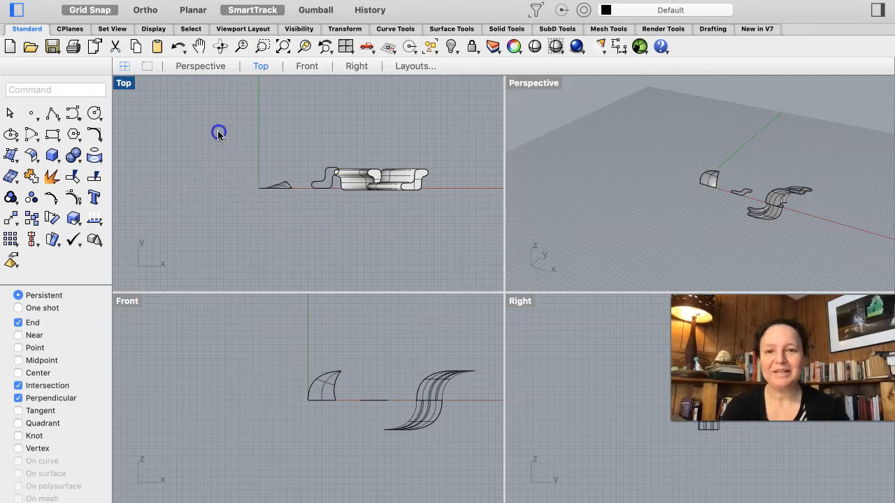
{"action": "left_click_drag", "start_coordinate": [227, 102], "coordinate": [393, 229]}
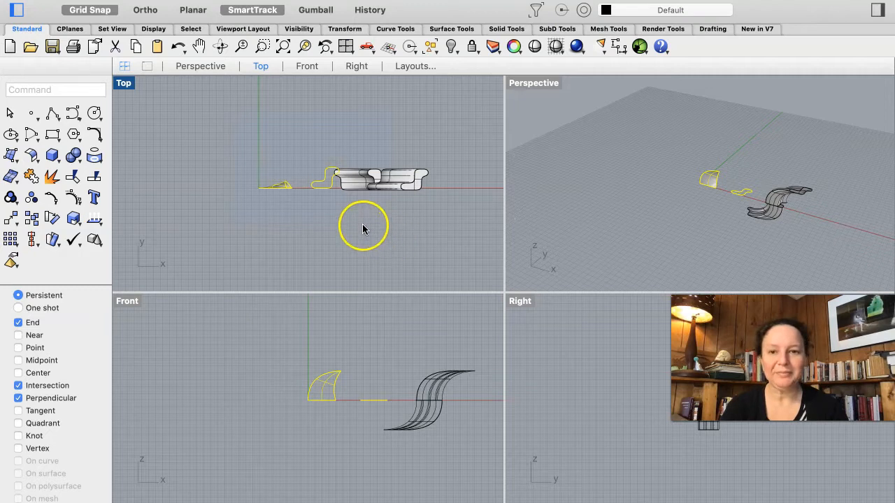
Try crossing selections from right to left over the wavy solid and the neighbouring profile curve in the Top view
{"action": "left_click", "coordinate": [362, 226]}
{"action": "left_click_drag", "start_coordinate": [468, 97], "coordinate": [360, 218]}
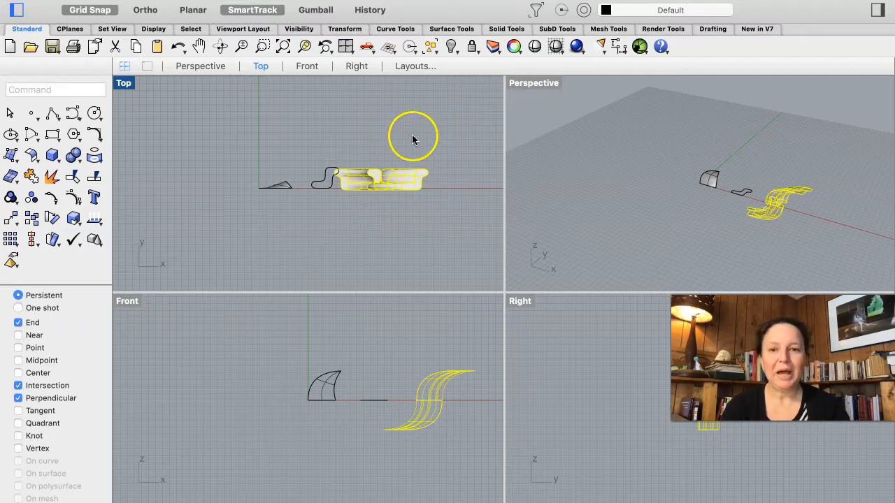
{"action": "left_click_drag", "start_coordinate": [453, 100], "coordinate": [289, 231]}
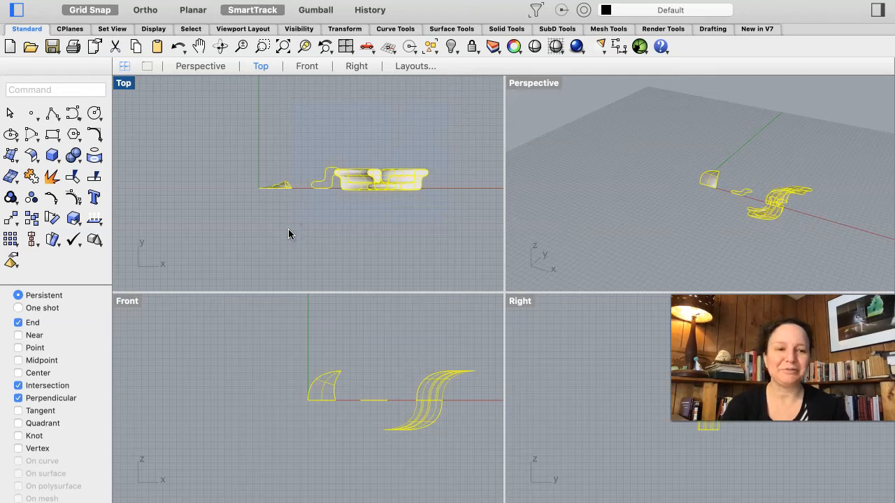
Select all the objects in the Top view and delete them
{"action": "left_click_drag", "start_coordinate": [289, 233], "coordinate": [305, 212]}
{"action": "left_click_drag", "start_coordinate": [241, 132], "coordinate": [468, 201]}
{"action": "key", "text": "Delete"}
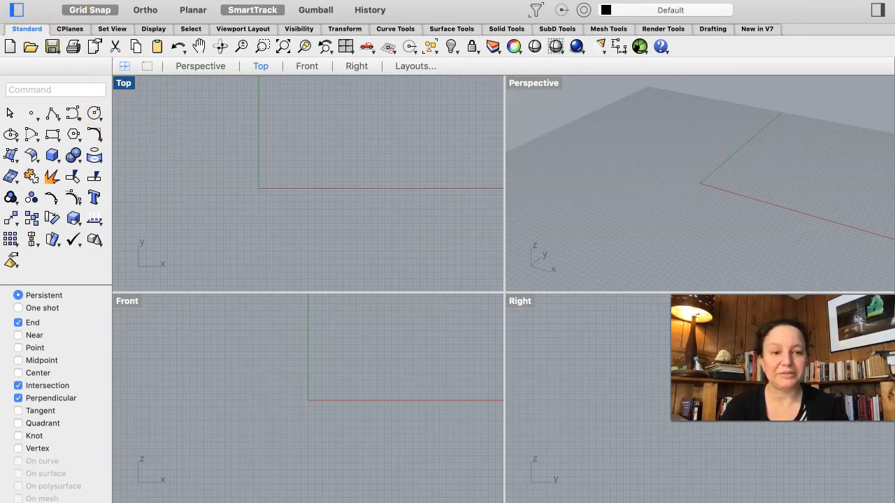
{"action": "left_click", "coordinate": [93, 0]}
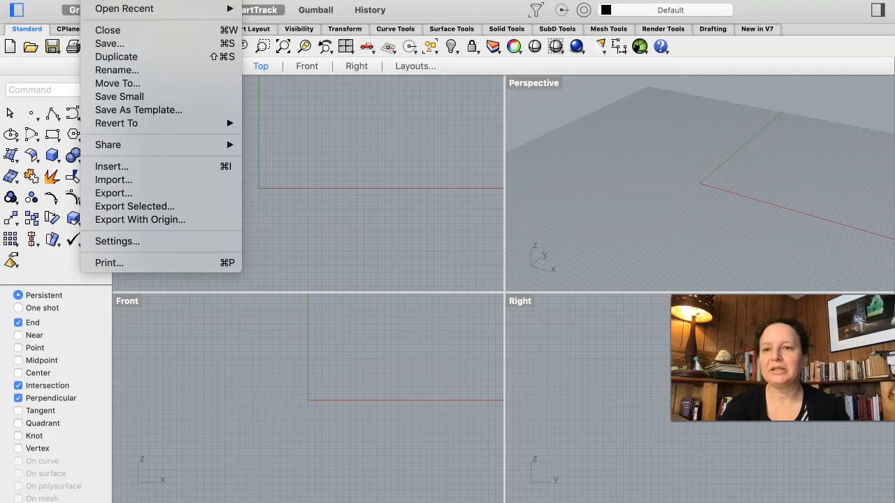
{"action": "key", "text": "Escape"}
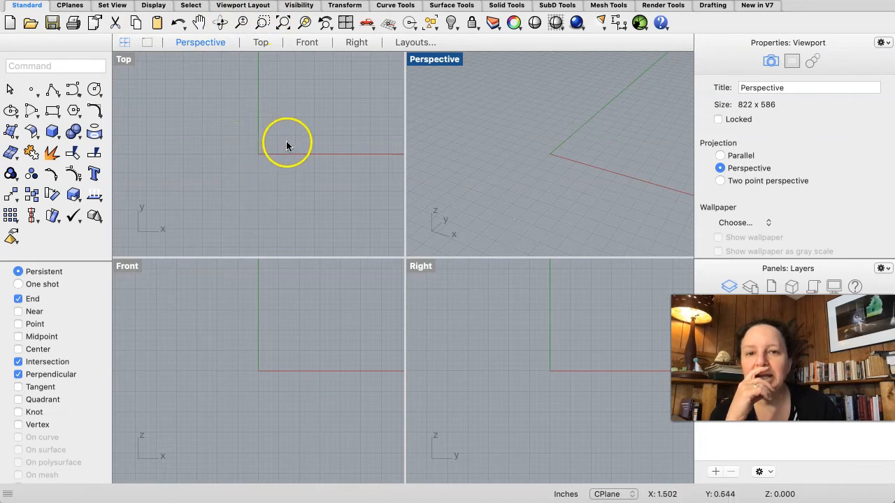
{"action": "scroll", "coordinate": [285, 143], "scroll_direction": "up", "scroll_amount": 4}
{"action": "scroll", "coordinate": [285, 146], "scroll_direction": "up", "scroll_amount": 1}
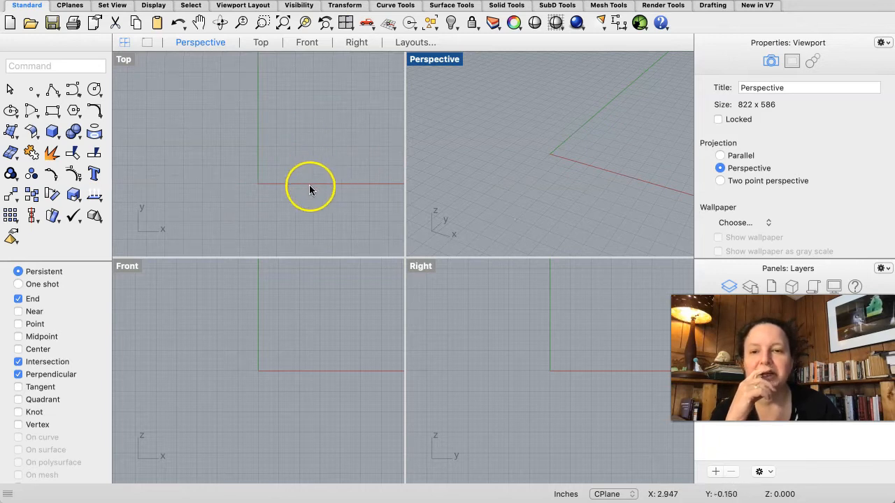
{"action": "scroll", "coordinate": [267, 155], "scroll_direction": "up", "scroll_amount": 3}
{"action": "scroll", "coordinate": [266, 158], "scroll_direction": "down", "scroll_amount": 3}
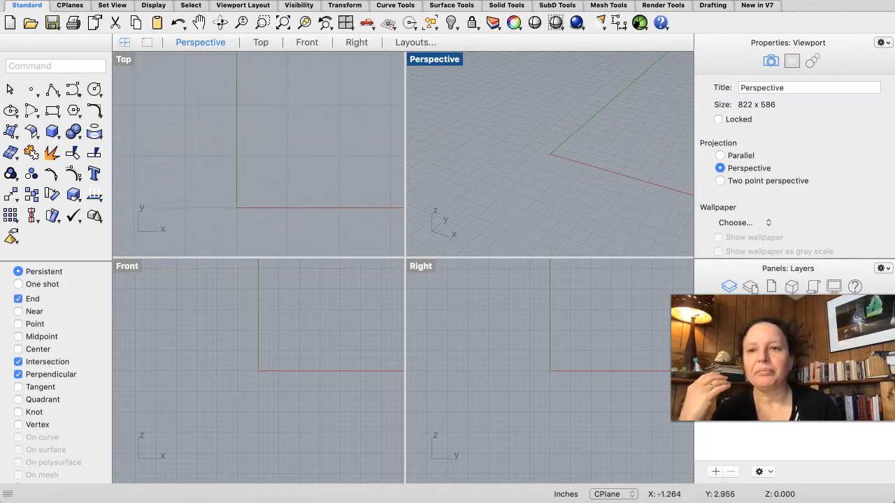
Open the grid properties in the document settings
{"action": "left_click", "coordinate": [90, 0]}
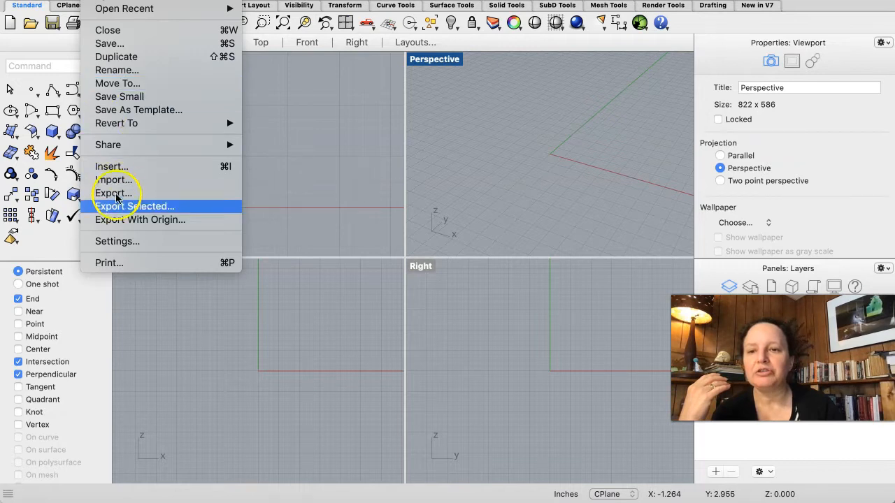
{"action": "left_click", "coordinate": [120, 240]}
{"action": "left_click", "coordinate": [272, 170]}
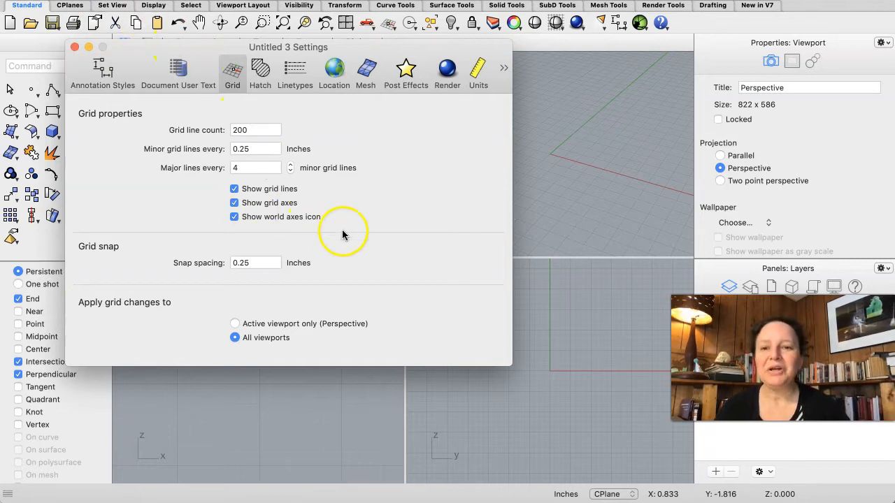
Turn the grid lines and the grid axes off and back on, and close the document settings
{"action": "left_click", "coordinate": [233, 189]}
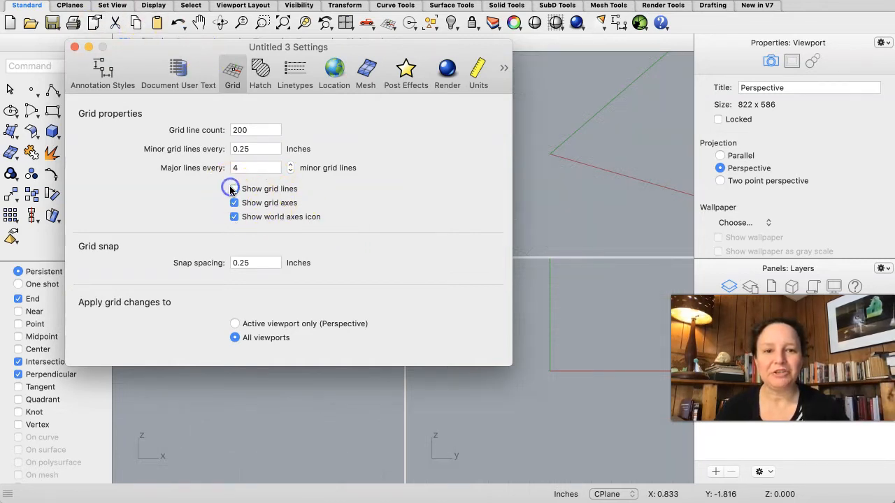
{"action": "left_click", "coordinate": [233, 189]}
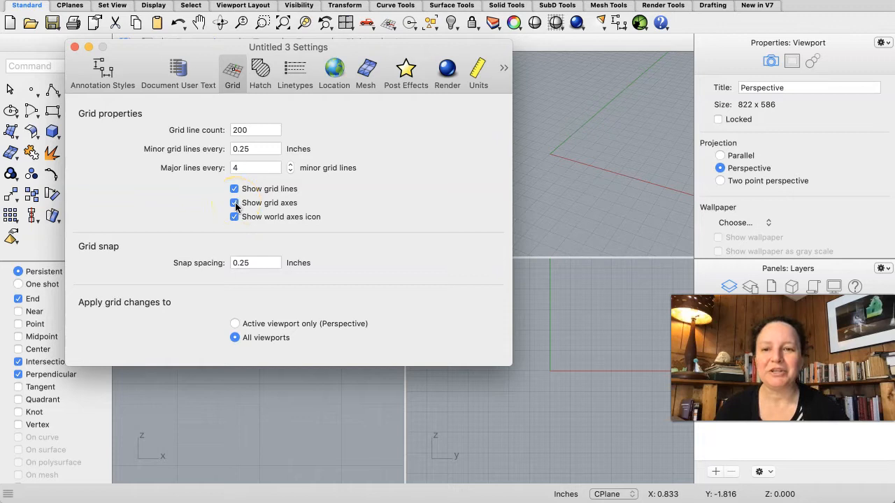
{"action": "left_click", "coordinate": [234, 204]}
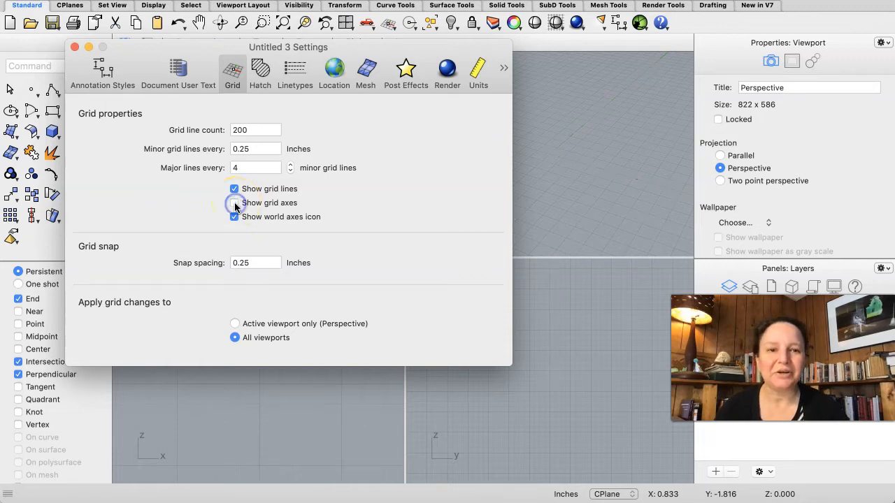
{"action": "left_click", "coordinate": [234, 203]}
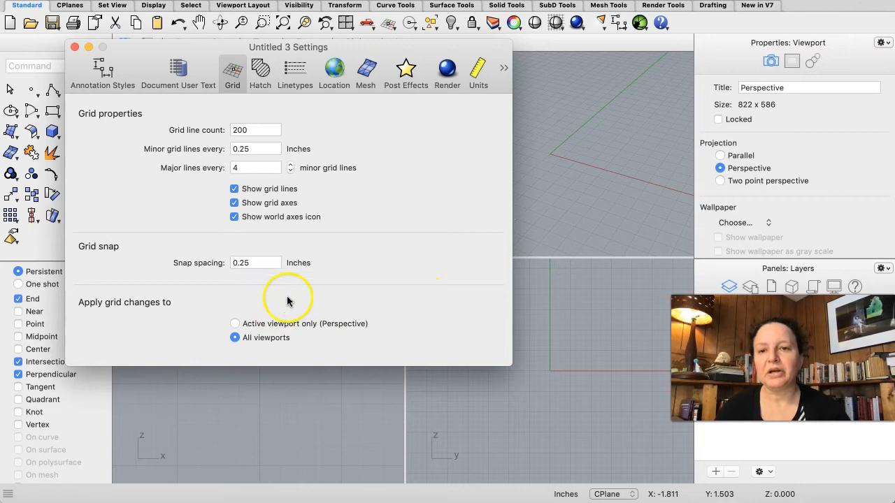
{"action": "left_click", "coordinate": [74, 48]}
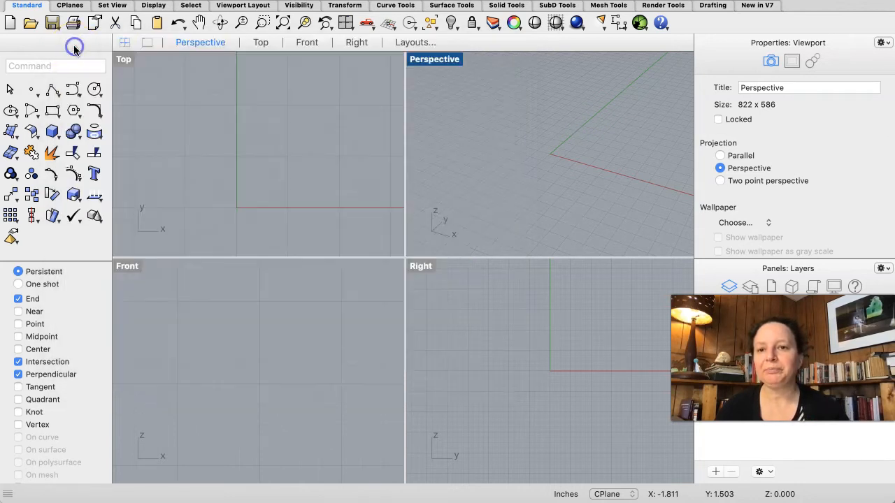
Enlarge the Top viewport and hide the sidebar containing the viewport properties and layers
{"action": "left_click_drag", "start_coordinate": [405, 198], "coordinate": [531, 434]}
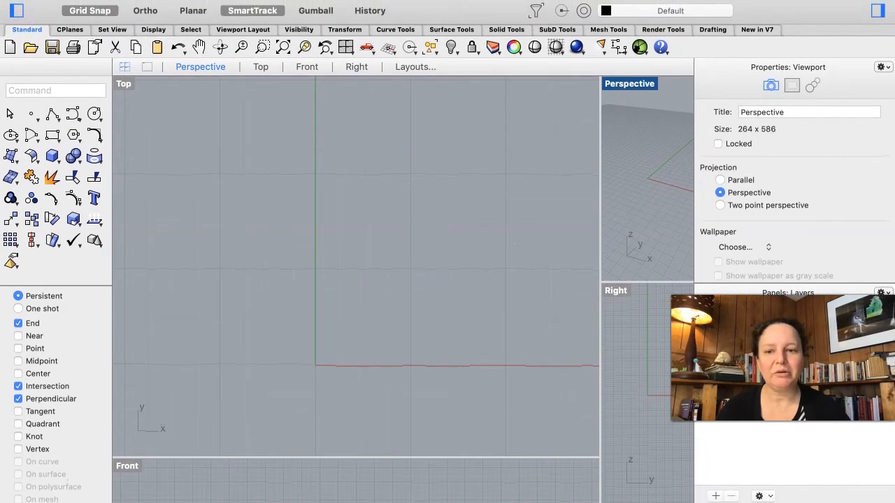
{"action": "left_click", "coordinate": [880, 12]}
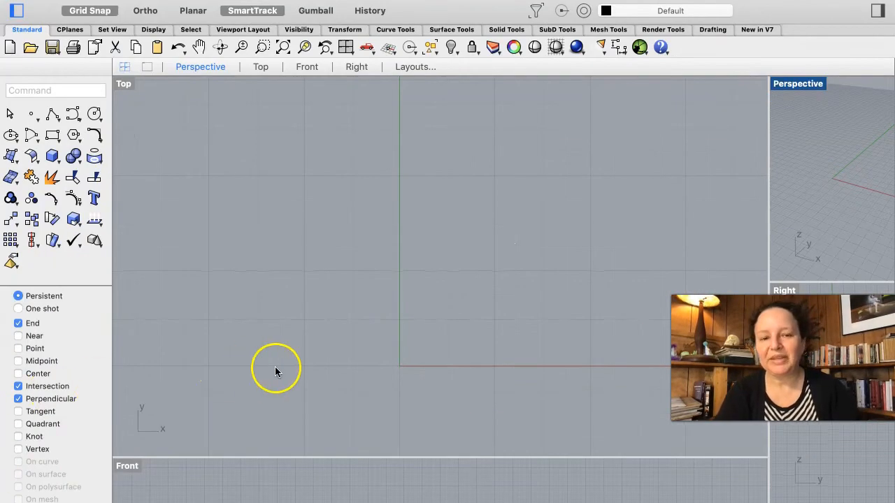
Start a corner-to-corner rectangle with its first corner at the origin in the Top view, and preview different opposite corners
{"action": "scroll", "coordinate": [438, 316], "scroll_direction": "down", "scroll_amount": 3}
{"action": "scroll", "coordinate": [437, 324], "scroll_direction": "down", "scroll_amount": 2}
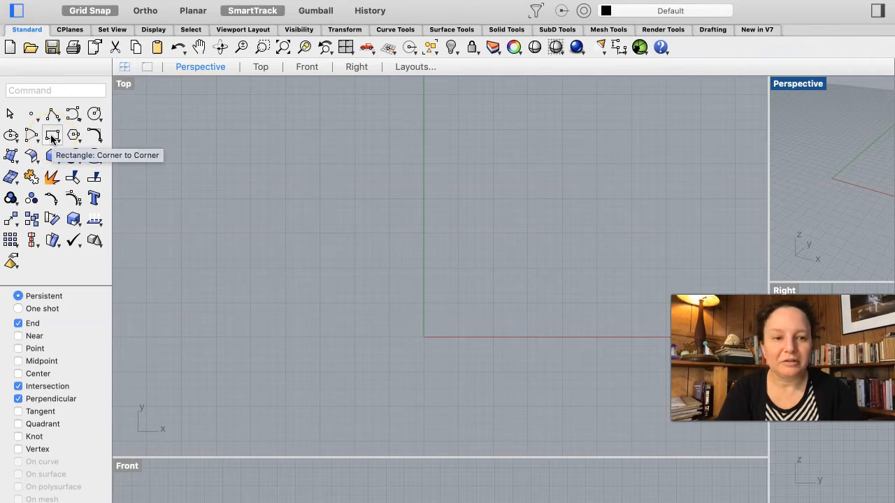
{"action": "left_click_drag", "start_coordinate": [51, 138], "coordinate": [74, 144]}
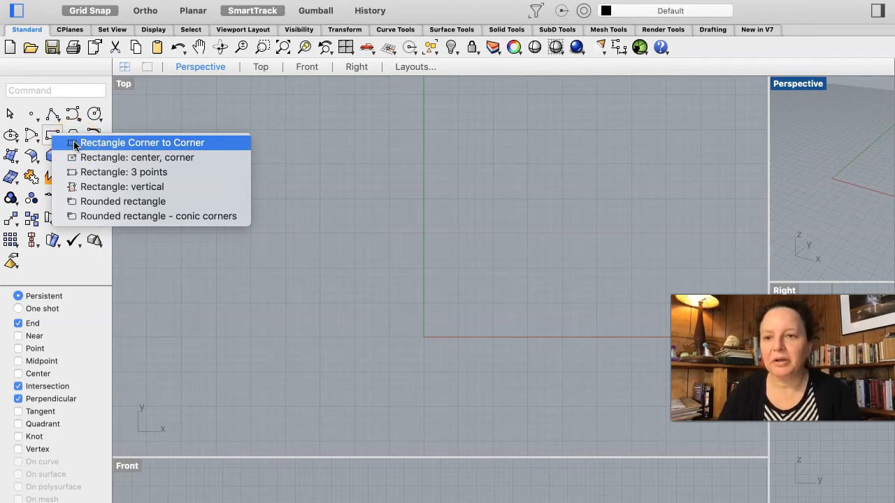
{"action": "left_click", "coordinate": [74, 144]}
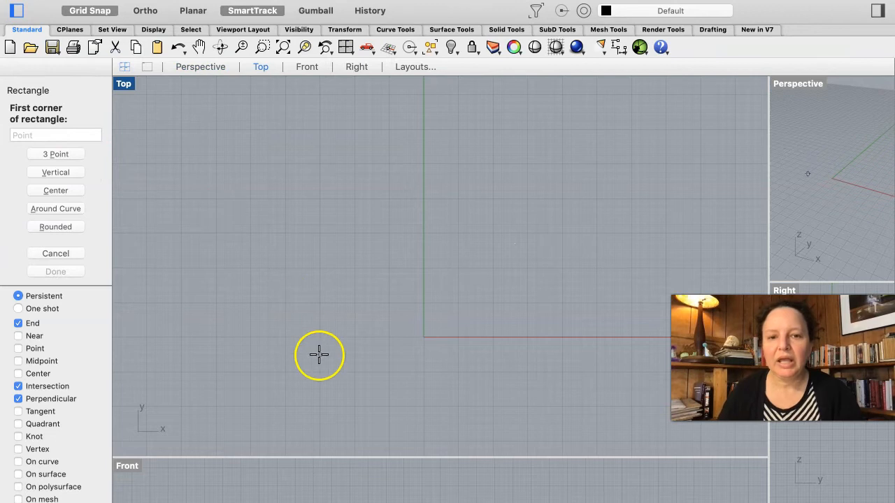
{"action": "left_click", "coordinate": [424, 335]}
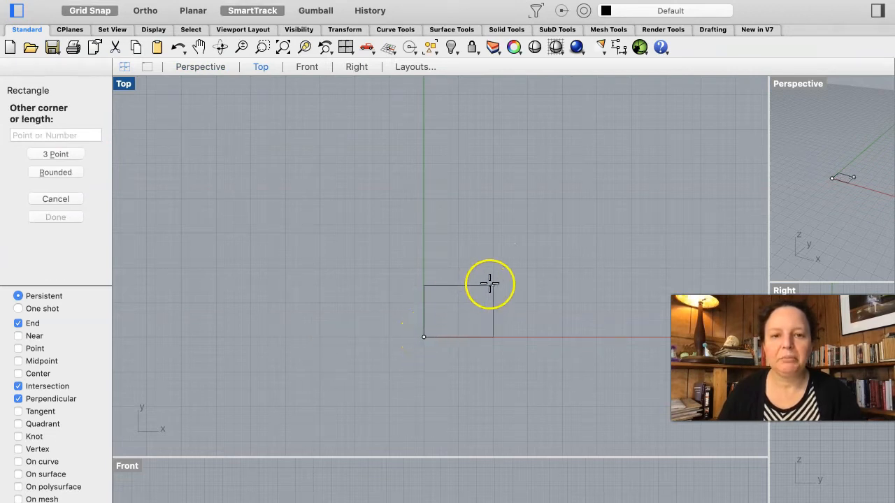
{"action": "scroll", "coordinate": [528, 270], "scroll_direction": "down", "scroll_amount": 5}
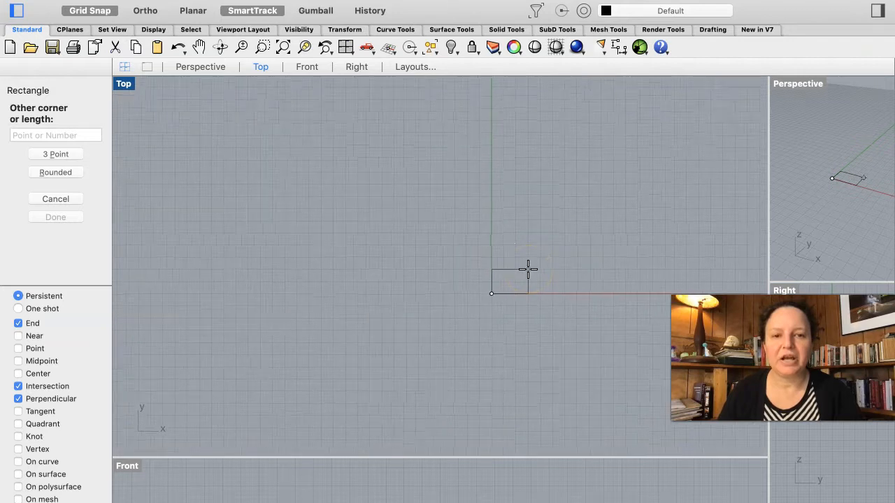
{"action": "left_click_drag", "start_coordinate": [528, 266], "coordinate": [561, 197]}
{"action": "scroll", "coordinate": [577, 165], "scroll_direction": "up", "scroll_amount": 4}
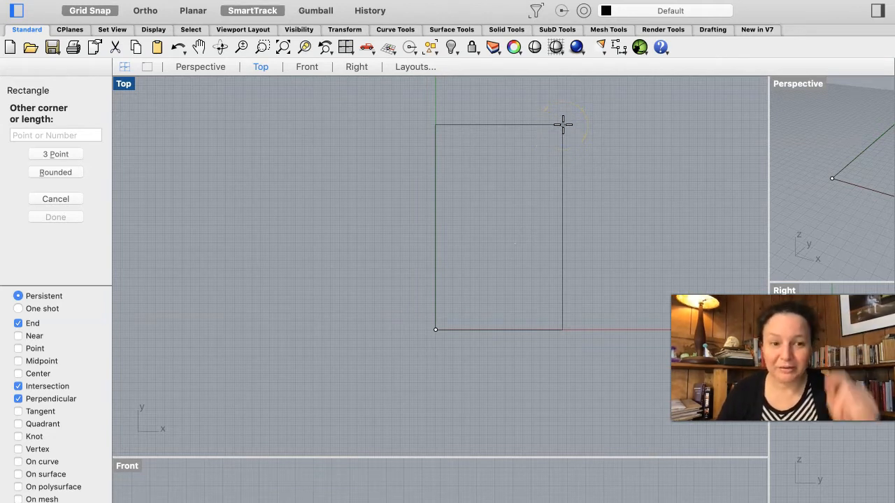
{"action": "left_click_drag", "start_coordinate": [564, 124], "coordinate": [263, 202]}
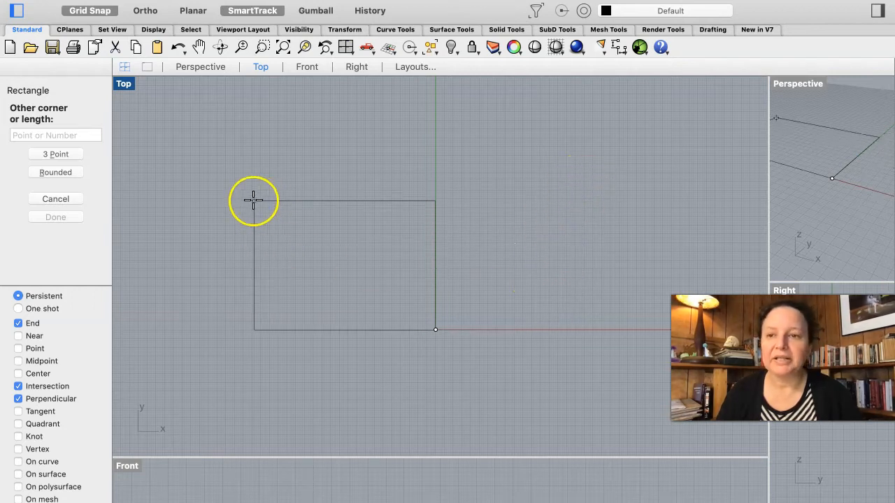
Try 24 inches as the rectangle's length and clear the entry
{"action": "left_click", "coordinate": [56, 135]}
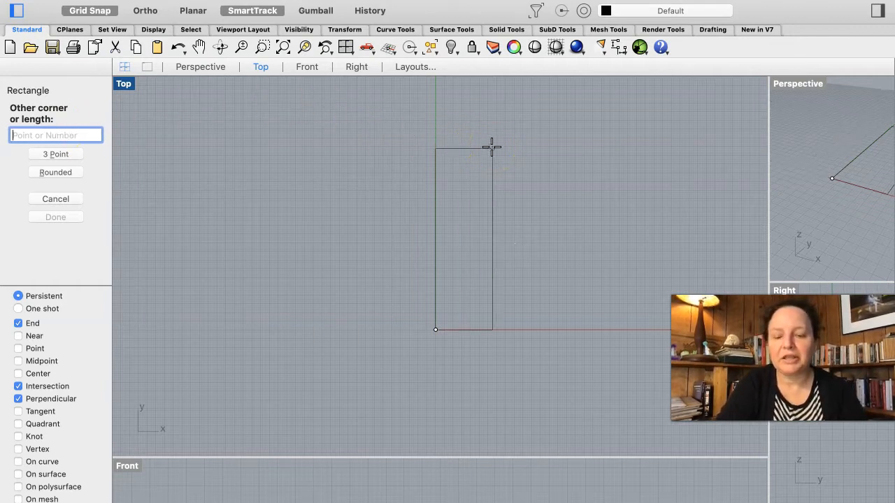
{"action": "type", "text": "24"}
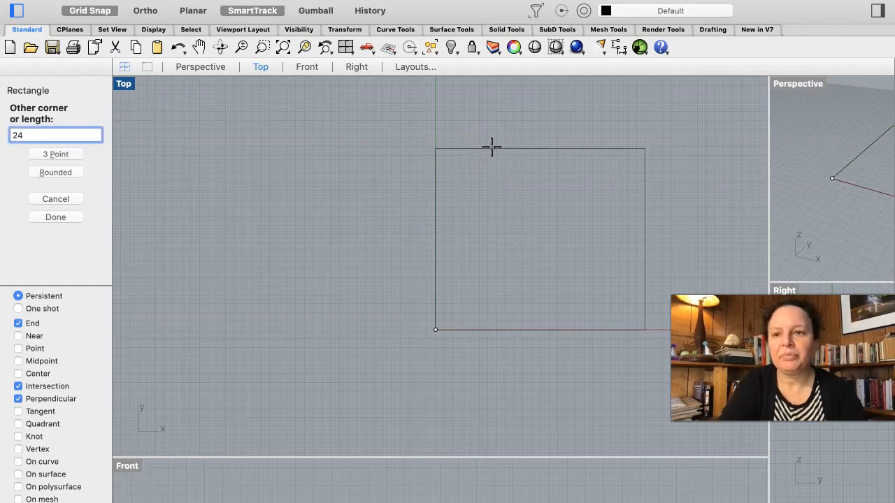
{"action": "left_click", "coordinate": [475, 162]}
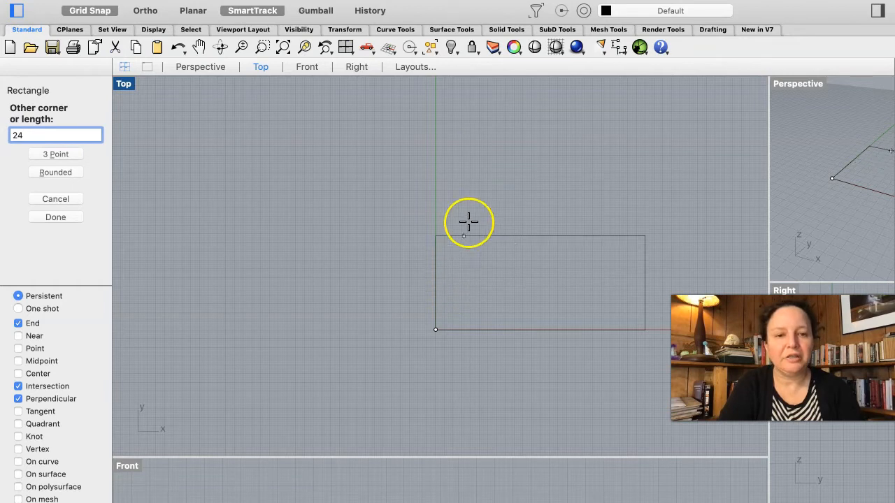
{"action": "key", "text": "BackSpace"}
{"action": "key", "text": "BackSpace"}
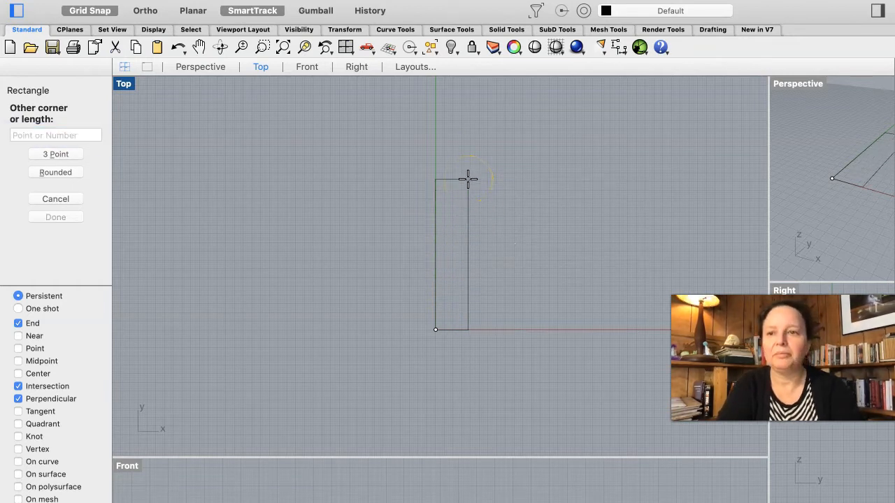
Complete the rectangle from the origin with a length of 48 inches and a width of 48 inches
{"action": "type", "text": "48"}
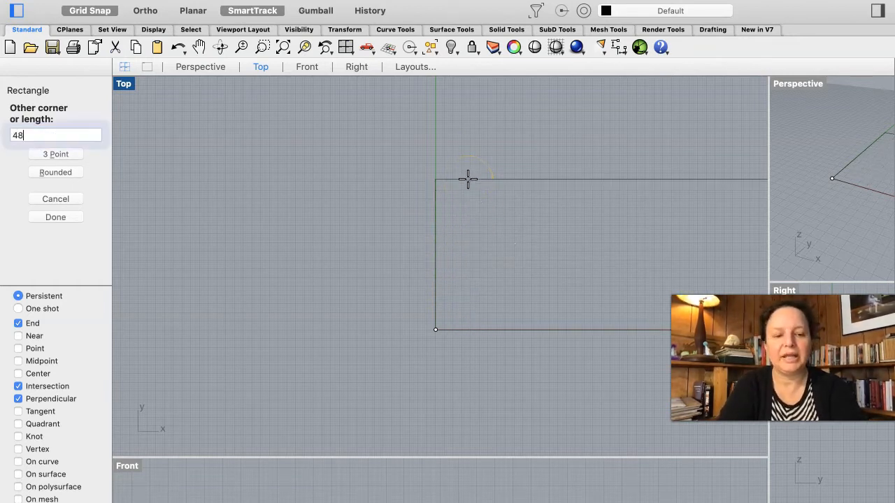
{"action": "key", "text": "Return"}
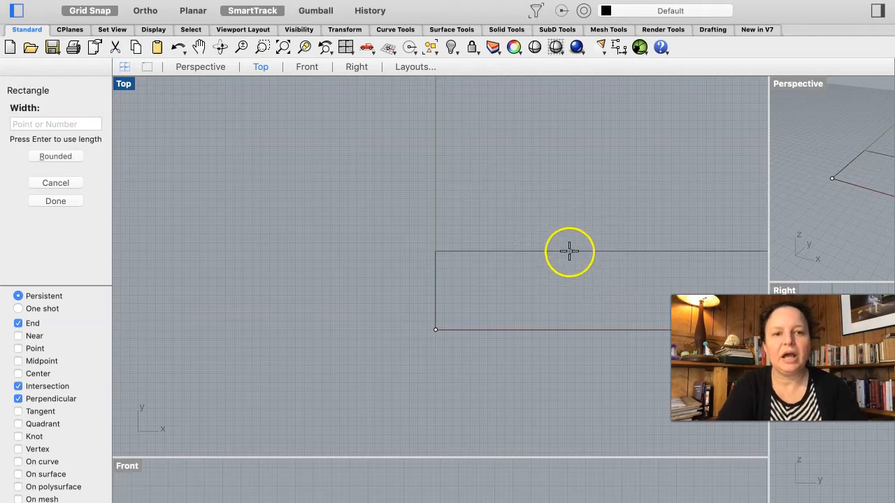
{"action": "scroll", "coordinate": [580, 203], "scroll_direction": "down", "scroll_amount": 5}
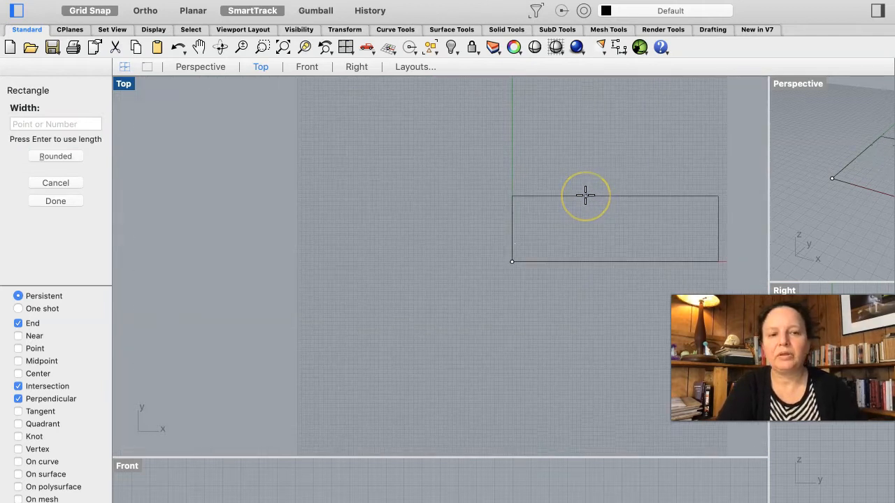
{"action": "left_click", "coordinate": [83, 126]}
{"action": "type", "text": "40"}
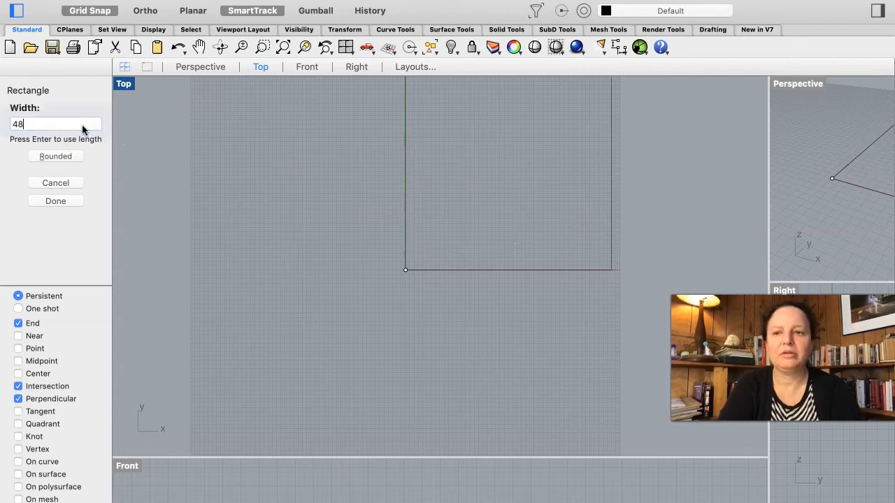
{"action": "key", "text": "Return"}
{"action": "scroll", "coordinate": [268, 164], "scroll_direction": "down", "scroll_amount": 8}
{"action": "scroll", "coordinate": [268, 164], "scroll_direction": "up", "scroll_amount": 5}
{"action": "scroll", "coordinate": [268, 170], "scroll_direction": "up", "scroll_amount": 1}
{"action": "left_click", "coordinate": [256, 149]}
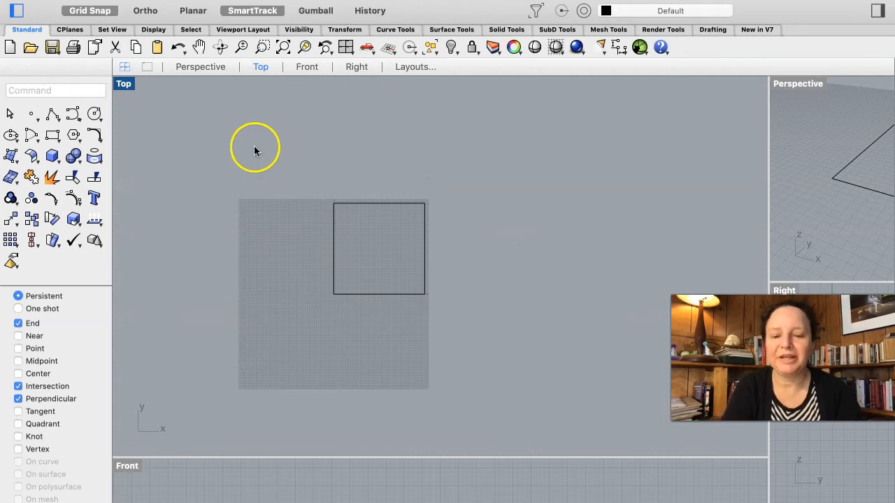
Delete the 48 by 48 inch square from the Top view
{"action": "left_click", "coordinate": [264, 291]}
{"action": "left_click", "coordinate": [368, 293]}
{"action": "key", "text": "Delete"}
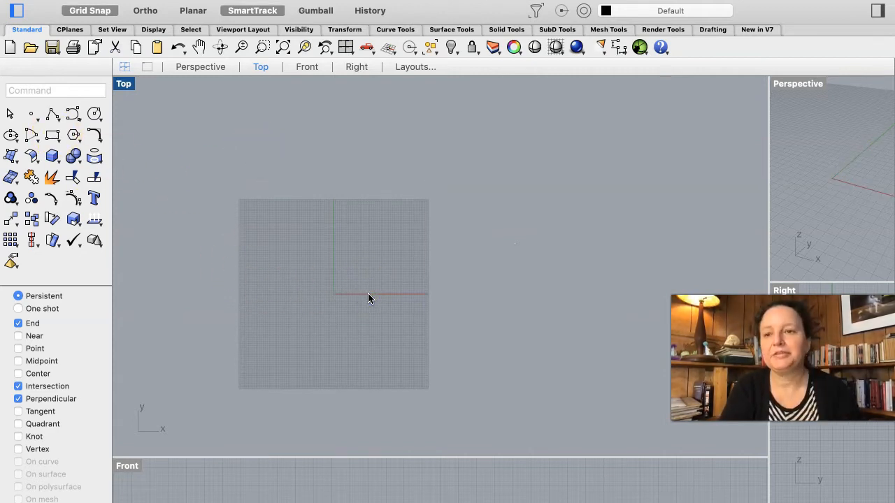
Start a new corner-to-corner rectangle, turn Ortho on, and place the first corner at the origin in the Top view
{"action": "left_click", "coordinate": [48, 135]}
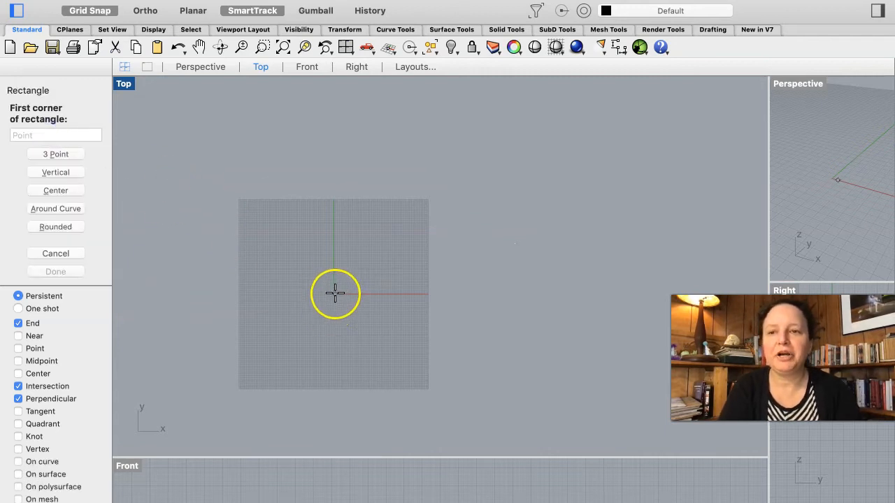
{"action": "scroll", "coordinate": [329, 297], "scroll_direction": "up", "scroll_amount": 3}
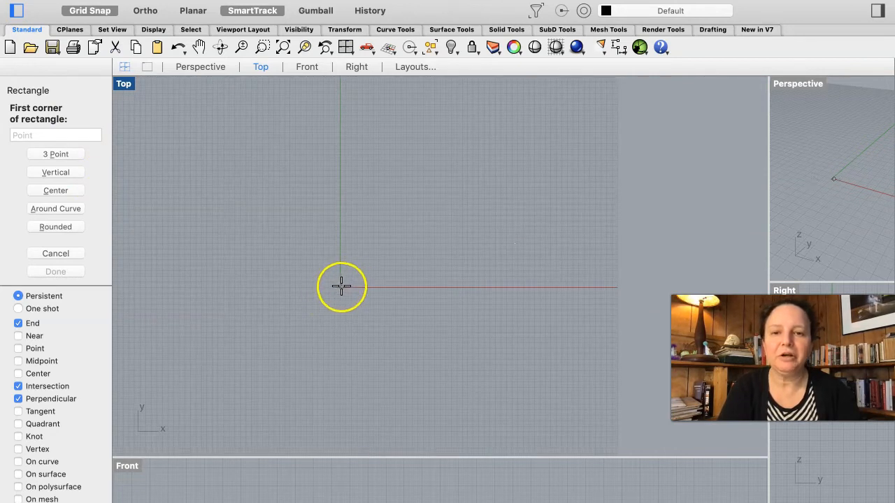
{"action": "scroll", "coordinate": [341, 285], "scroll_direction": "up", "scroll_amount": 4}
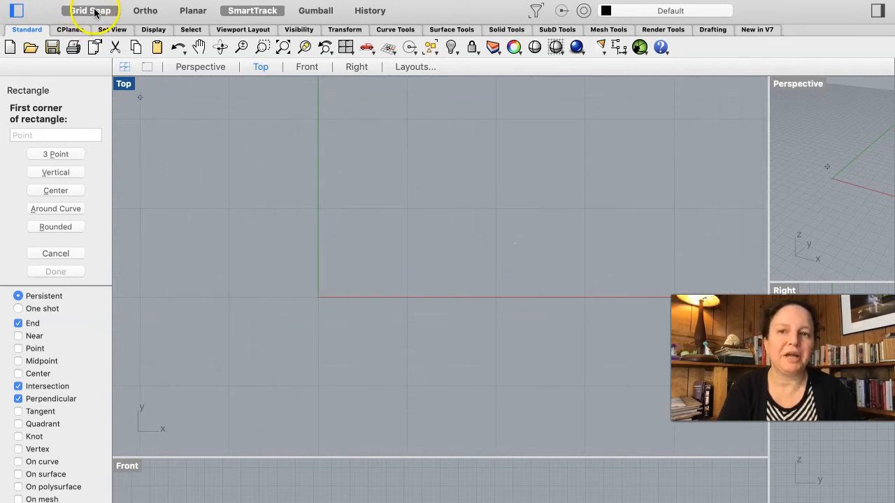
{"action": "left_click", "coordinate": [148, 11]}
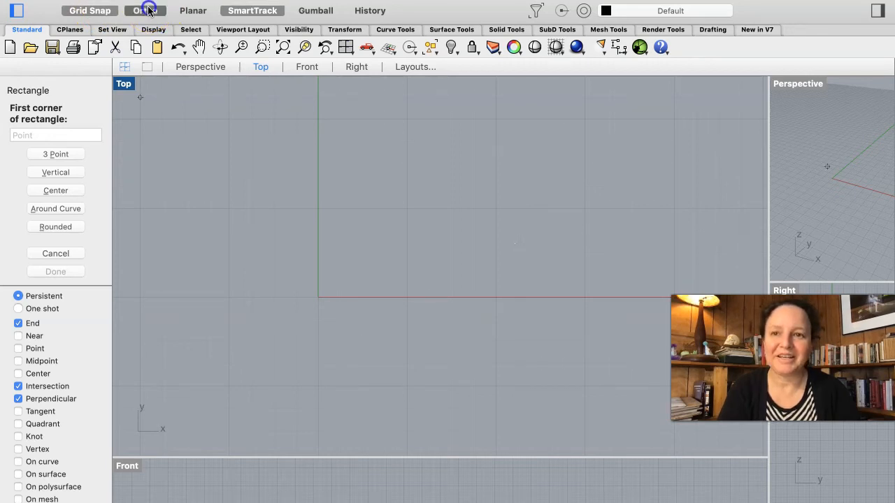
{"action": "left_click", "coordinate": [318, 297]}
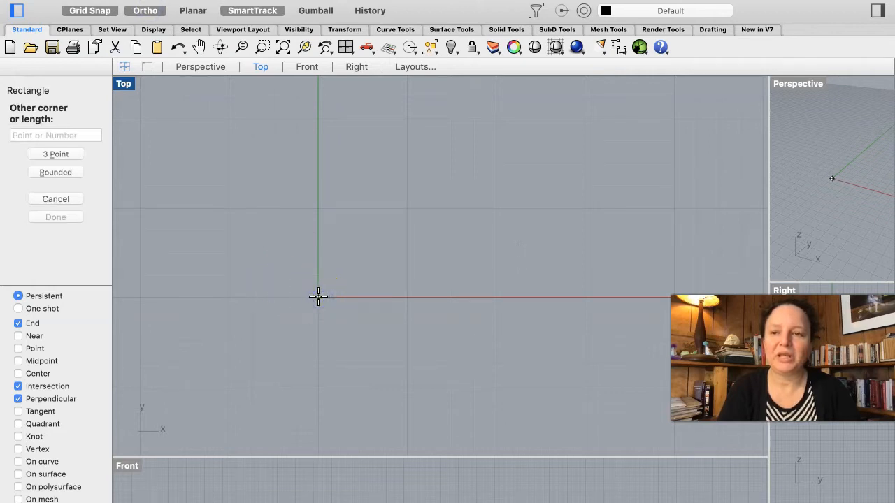
Set the rectangle's length to 24 inches and its width to 48 inches
{"action": "left_click", "coordinate": [66, 134]}
{"action": "type", "text": "24"}
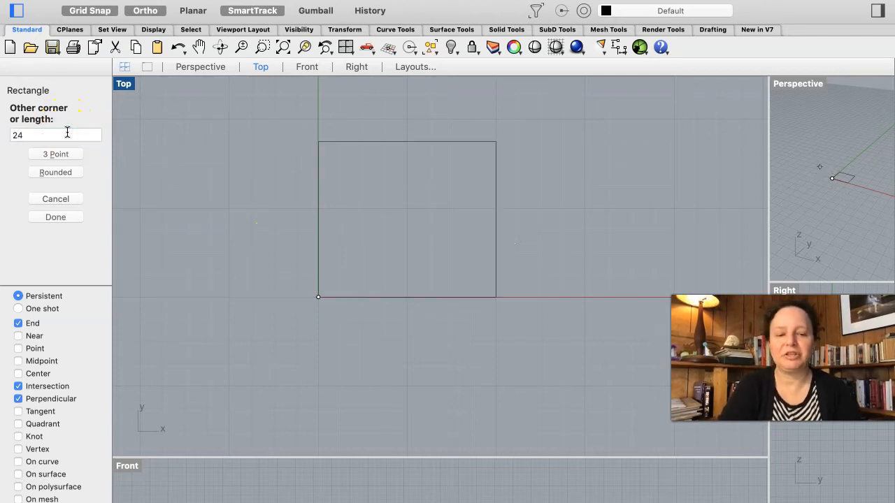
{"action": "key", "text": "Return"}
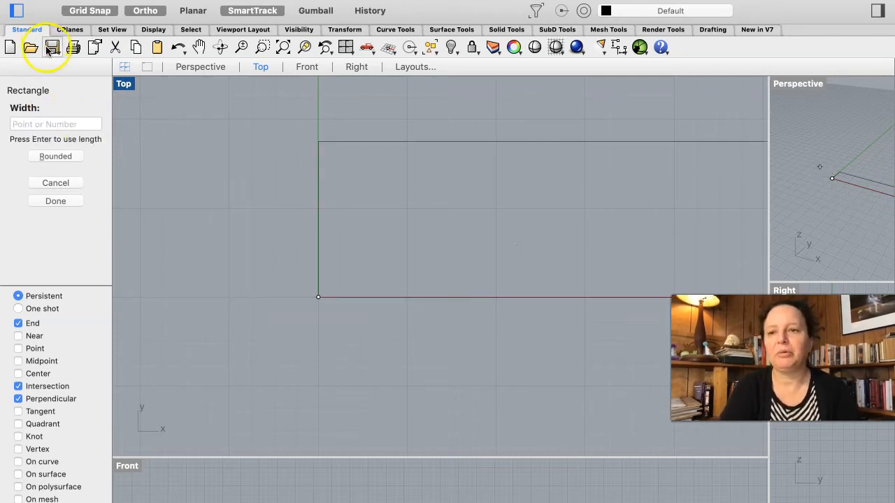
{"action": "left_click", "coordinate": [32, 124]}
{"action": "type", "text": "48"}
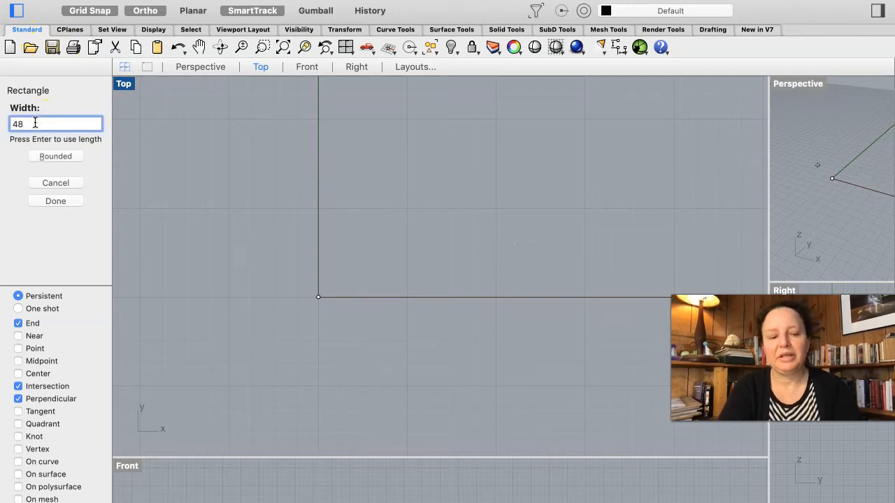
{"action": "key", "text": "Return"}
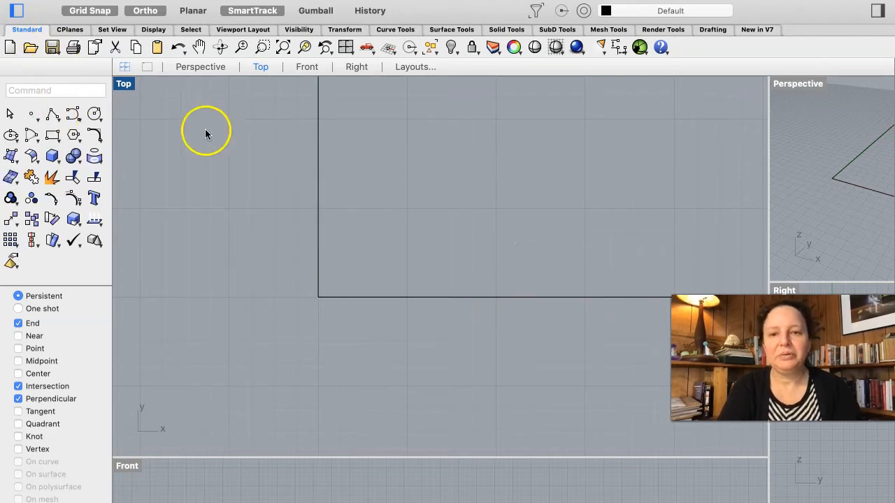
{"action": "scroll", "coordinate": [463, 249], "scroll_direction": "down", "scroll_amount": 5}
{"action": "scroll", "coordinate": [463, 255], "scroll_direction": "down", "scroll_amount": 5}
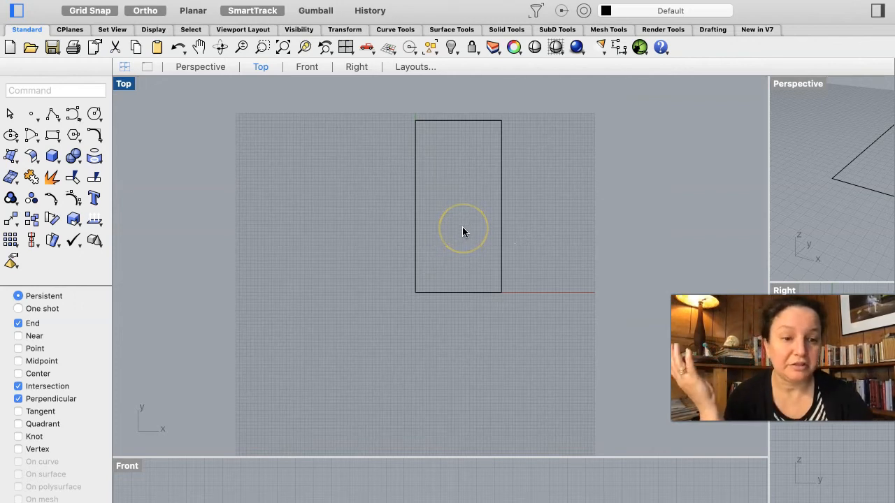
Select the rectangle and widen the Perspective and Right viewports by narrowing the Top viewport
{"action": "left_click", "coordinate": [420, 290]}
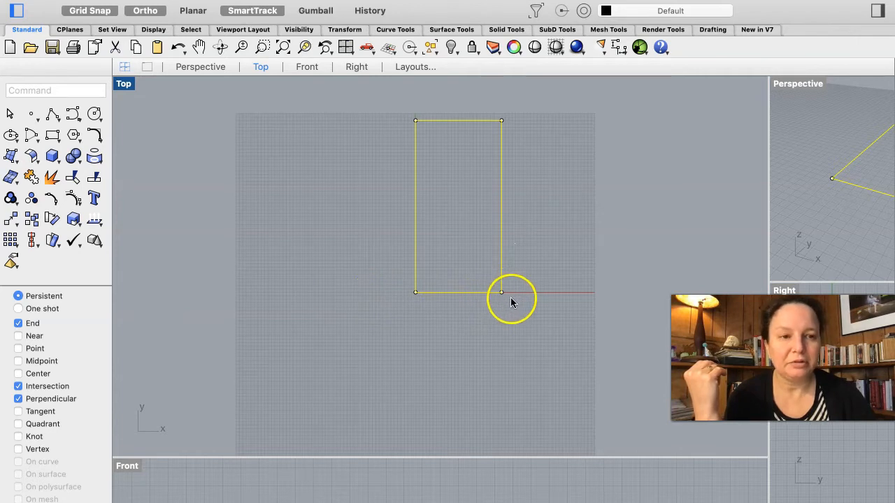
{"action": "left_click_drag", "start_coordinate": [768, 220], "coordinate": [568, 238]}
{"action": "right_click_drag", "start_coordinate": [782, 233], "coordinate": [781, 234]}
{"action": "scroll", "coordinate": [780, 241], "scroll_direction": "down", "scroll_amount": 5}
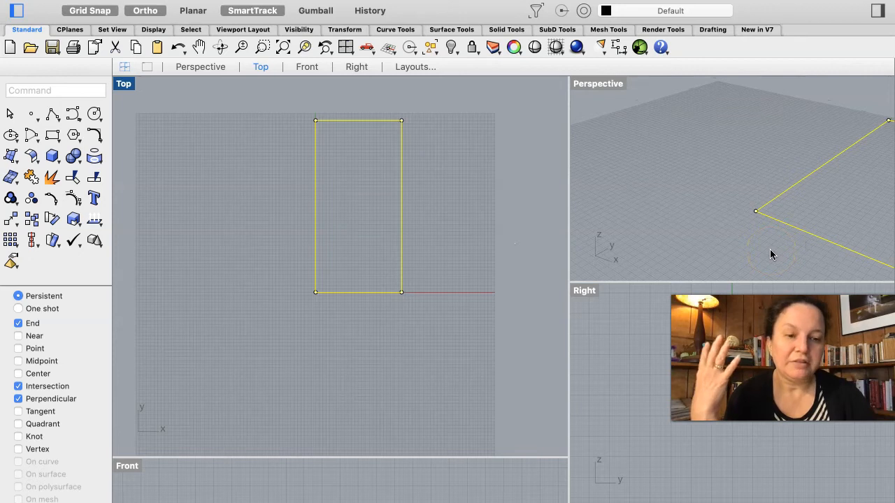
{"action": "left_click", "coordinate": [729, 285]}
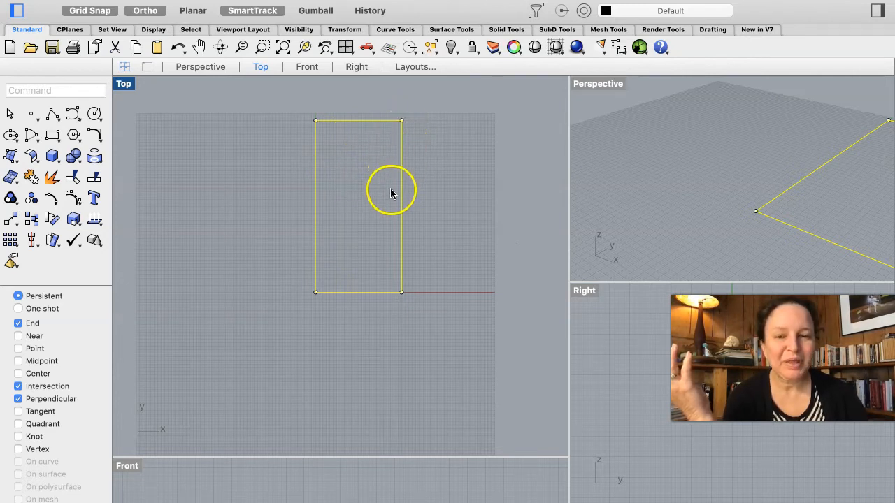
{"action": "scroll", "coordinate": [352, 170], "scroll_direction": "up", "scroll_amount": 5}
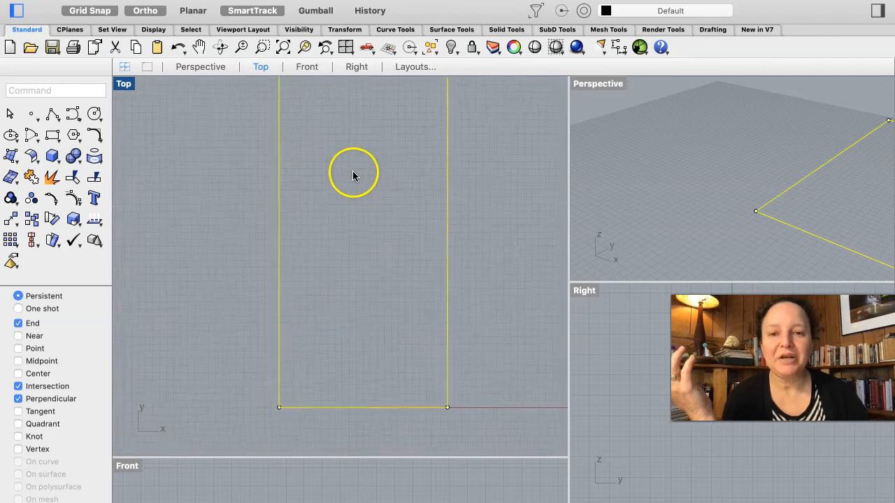
{"action": "scroll", "coordinate": [353, 175], "scroll_direction": "down", "scroll_amount": 1}
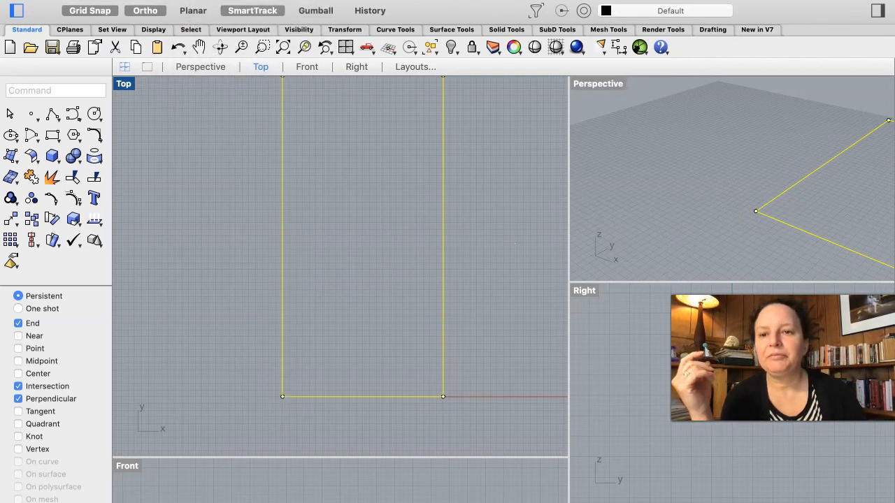
{"action": "left_click", "coordinate": [191, 0]}
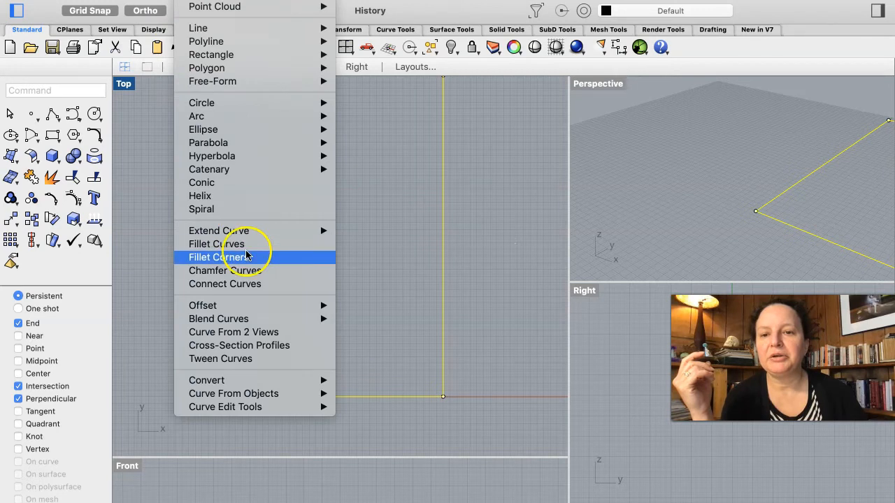
{"action": "mouse_move", "coordinate": [289, 305]}
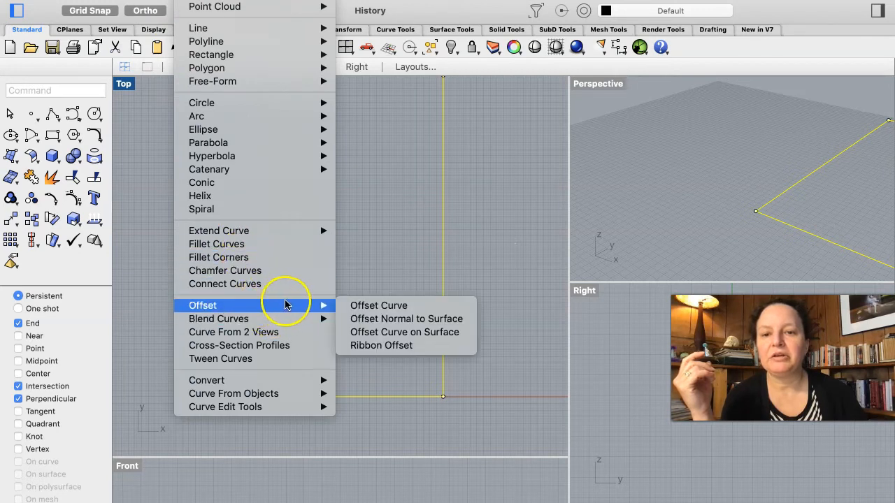
{"action": "left_click", "coordinate": [357, 303]}
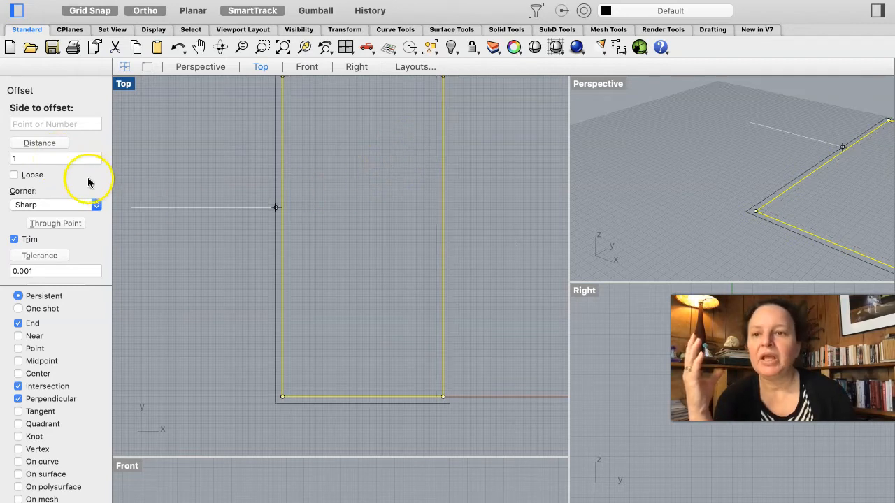
{"action": "left_click", "coordinate": [39, 158]}
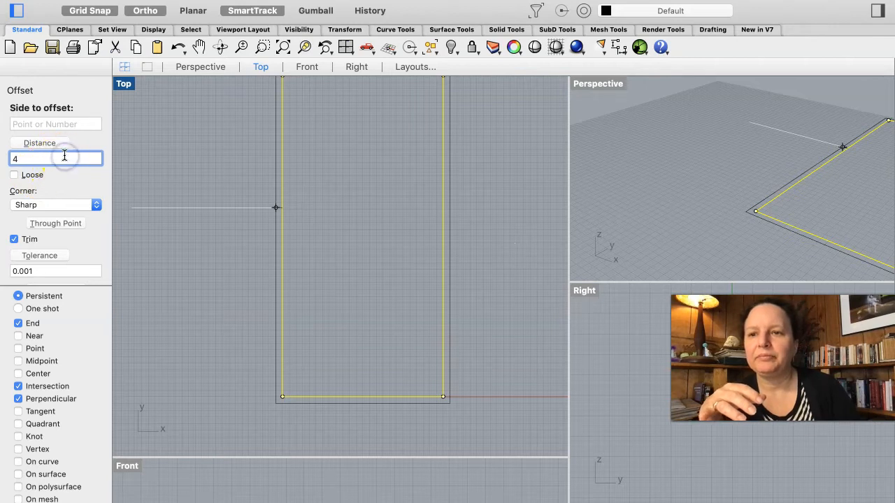
{"action": "left_click", "coordinate": [53, 144]}
{"action": "left_click", "coordinate": [53, 194]}
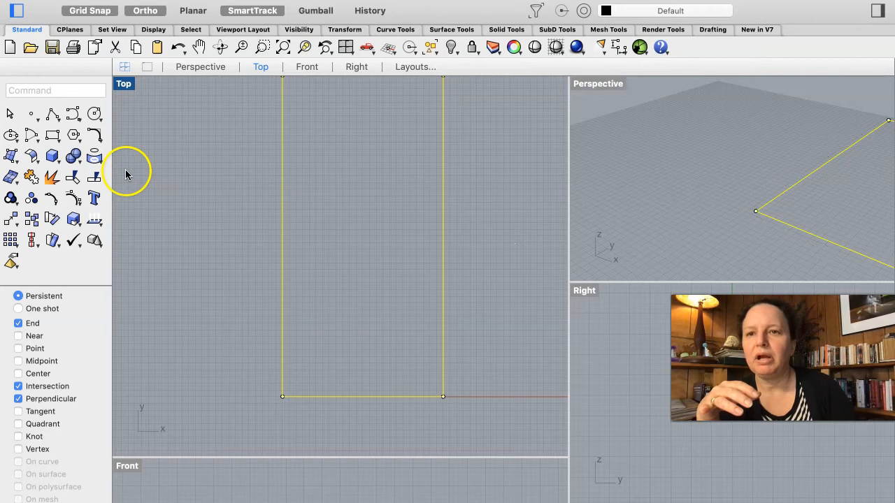
Set the Offset Curve distance to 4 inches, preview the offset inside the selected rectangle, and leave the command
{"action": "left_click", "coordinate": [187, 0]}
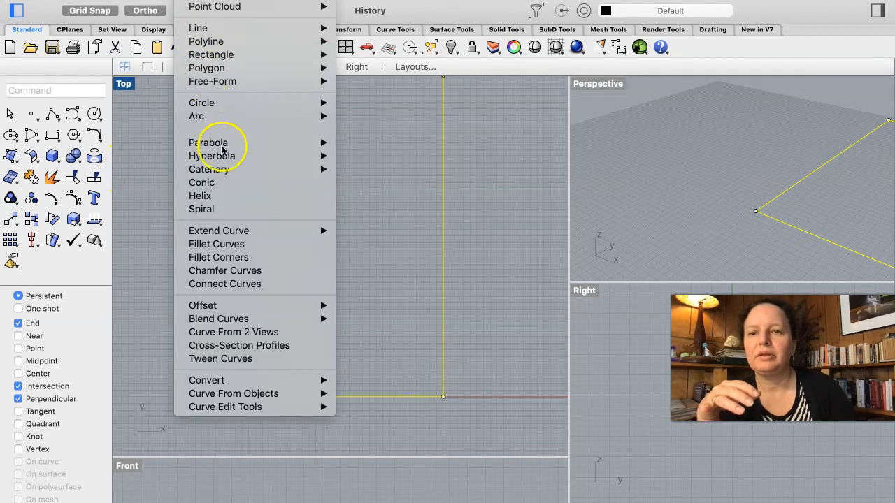
{"action": "mouse_move", "coordinate": [249, 234]}
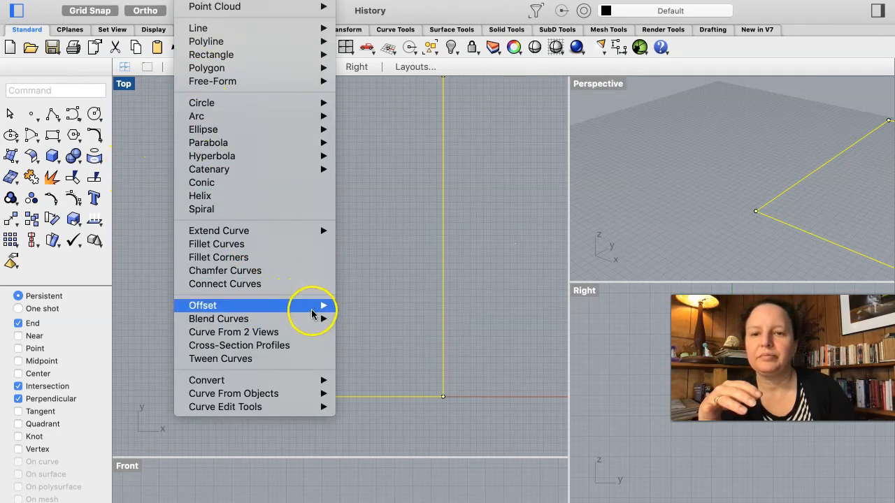
{"action": "mouse_move", "coordinate": [314, 307]}
{"action": "left_click", "coordinate": [362, 309]}
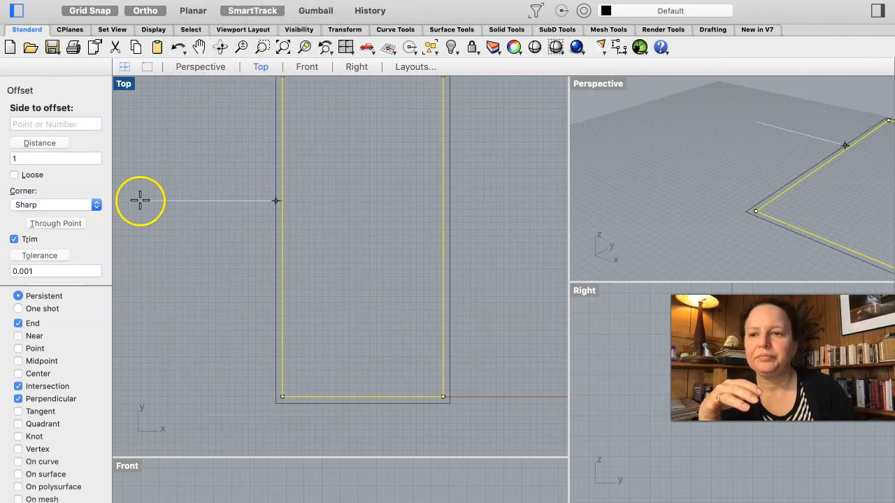
{"action": "left_click", "coordinate": [34, 158]}
{"action": "key", "text": "BackSpace"}
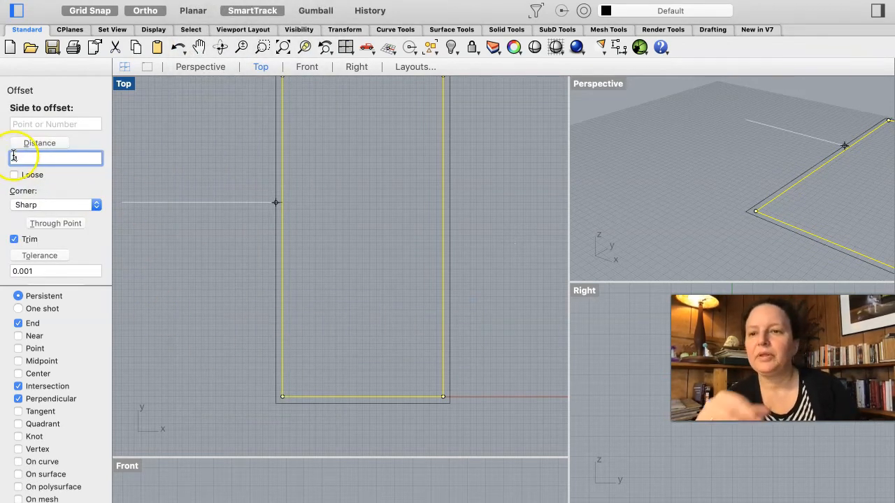
{"action": "left_click", "coordinate": [29, 120]}
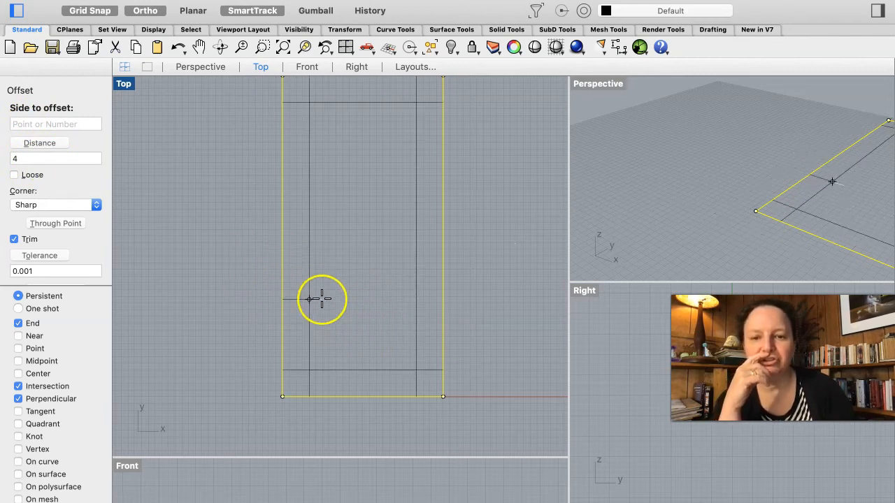
{"action": "scroll", "coordinate": [332, 302], "scroll_direction": "up", "scroll_amount": 3}
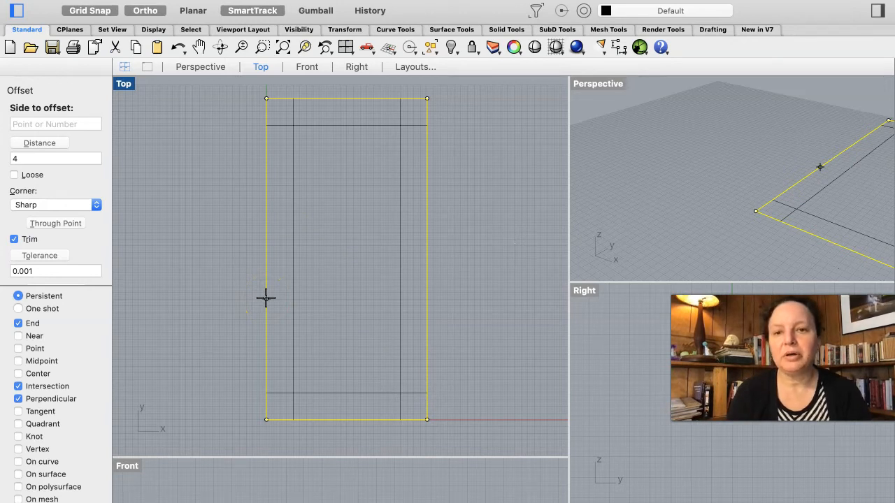
{"action": "key", "text": "Escape"}
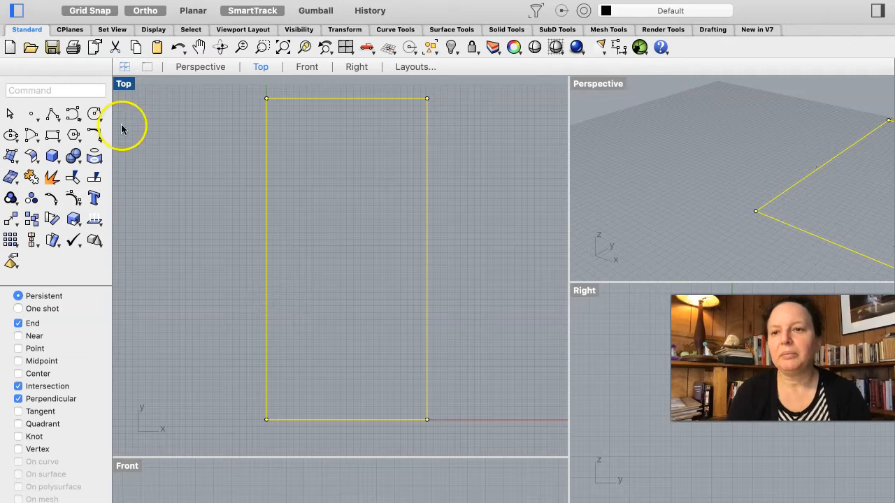
Offset the selected rectangle 4 inches toward its inside in the Top view
{"action": "left_click", "coordinate": [187, 0]}
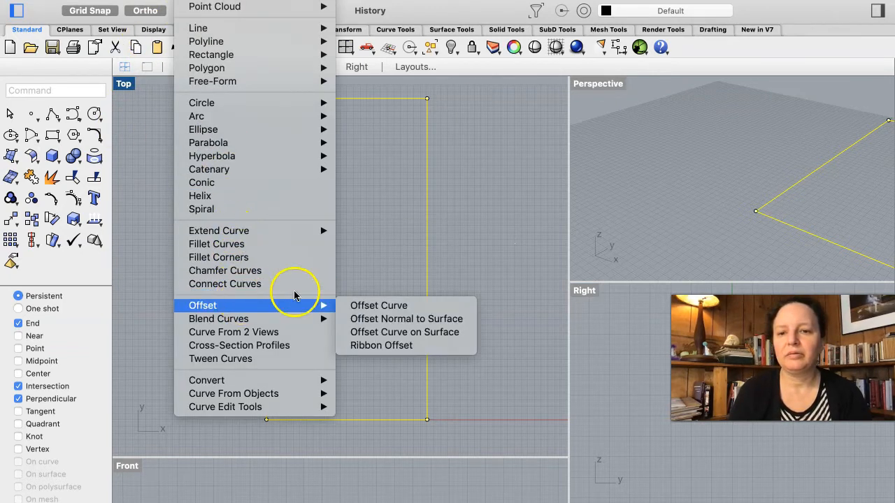
{"action": "left_click", "coordinate": [351, 308]}
{"action": "left_click", "coordinate": [340, 304]}
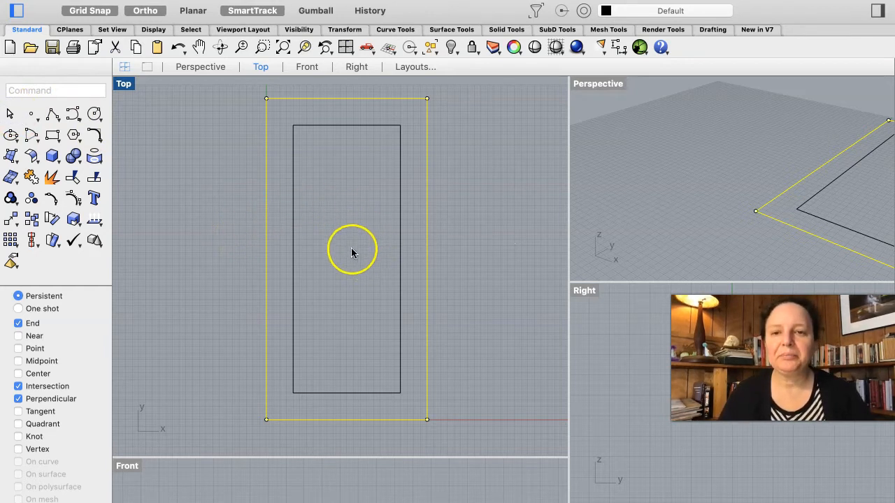
Orbit and zoom out the Perspective view to show both rectangles in full, and clear the selection
{"action": "scroll", "coordinate": [351, 245], "scroll_direction": "up", "scroll_amount": 2}
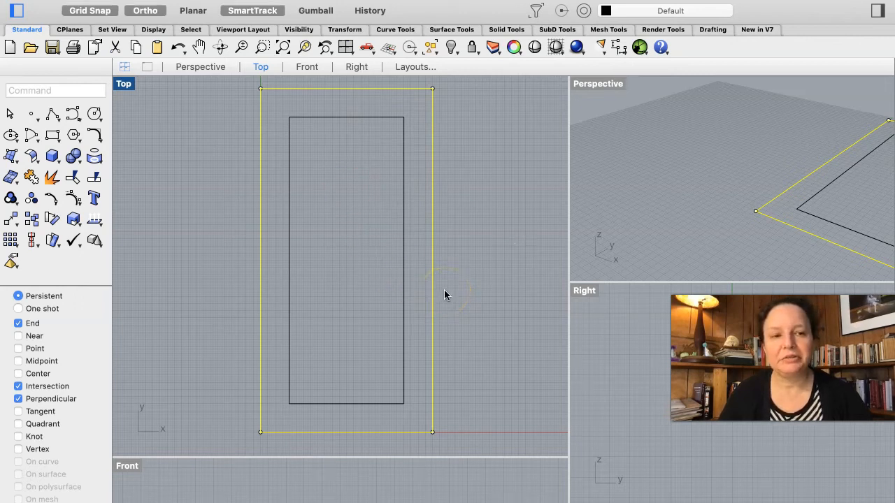
{"action": "scroll", "coordinate": [738, 185], "scroll_direction": "down", "scroll_amount": 5}
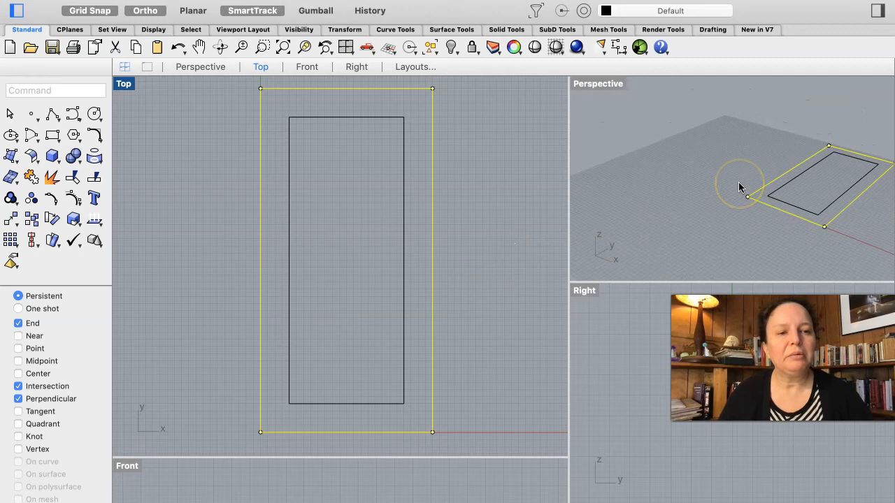
{"action": "scroll", "coordinate": [739, 185], "scroll_direction": "right", "scroll_amount": 10}
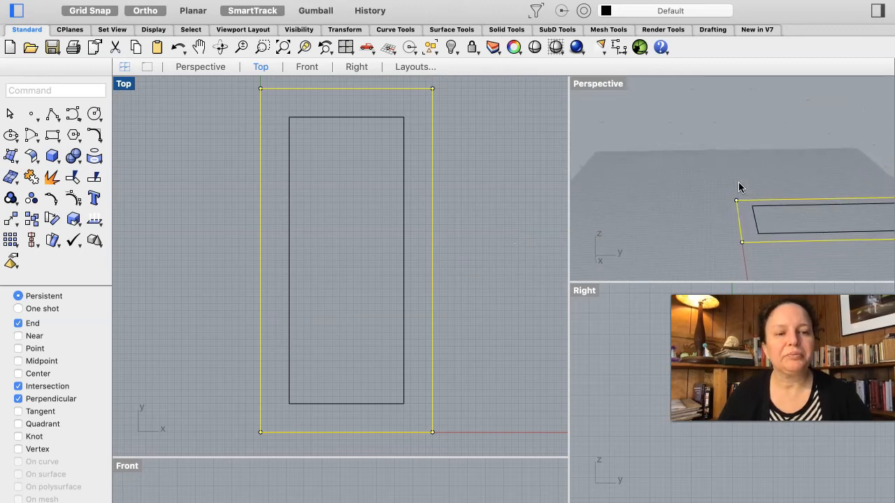
{"action": "scroll", "coordinate": [740, 187], "scroll_direction": "down", "scroll_amount": 5}
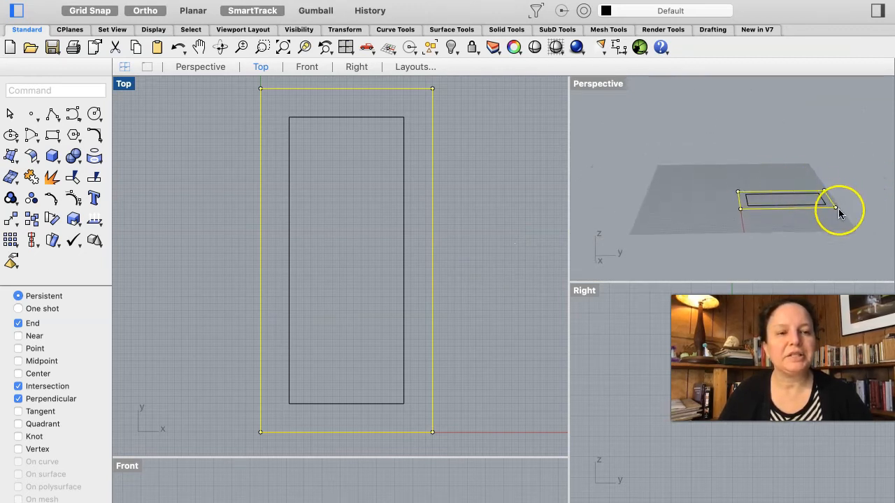
{"action": "scroll", "coordinate": [838, 209], "scroll_direction": "down", "scroll_amount": 1}
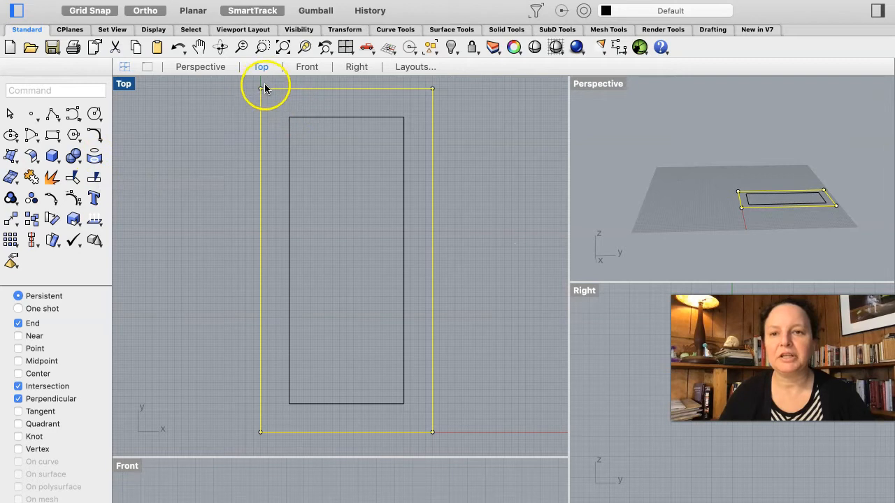
{"action": "left_click", "coordinate": [201, 158]}
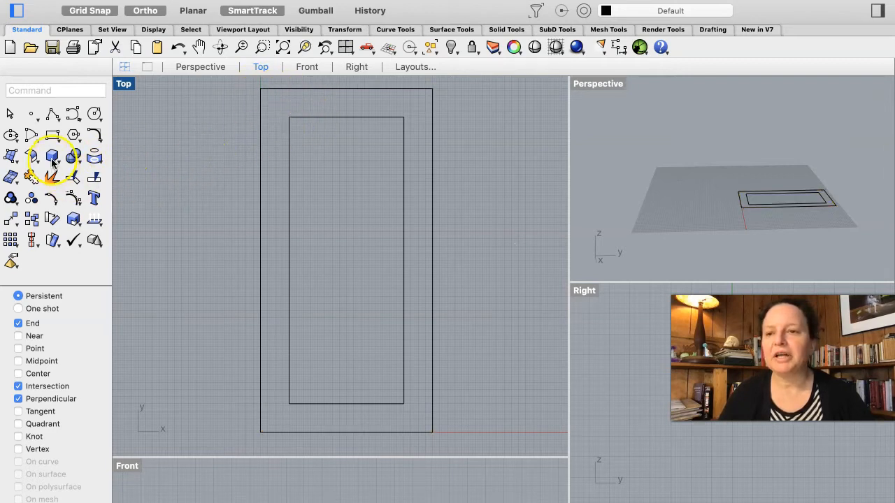
Draw a rounded rectangle with arc corners between the outer rectangle's opposite corners in the Top view, picking the corner radius freehand
{"action": "left_click_drag", "start_coordinate": [51, 140], "coordinate": [91, 203]}
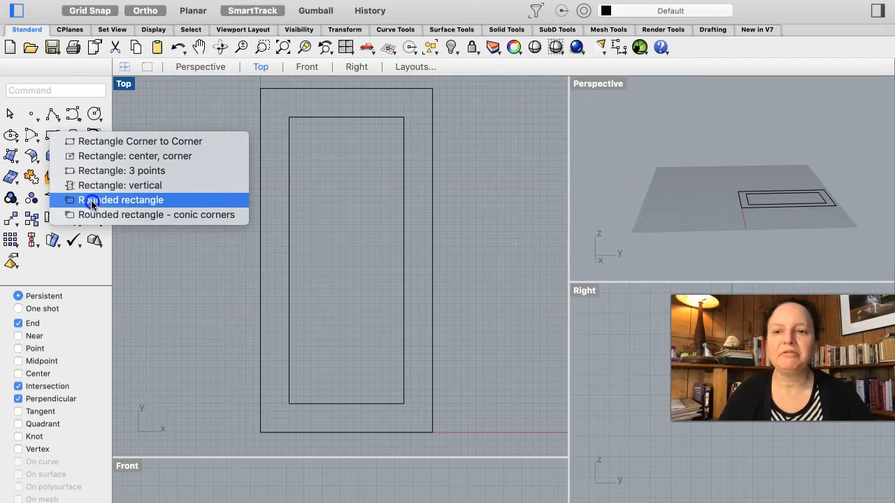
{"action": "left_click_drag", "start_coordinate": [91, 203], "coordinate": [92, 204]}
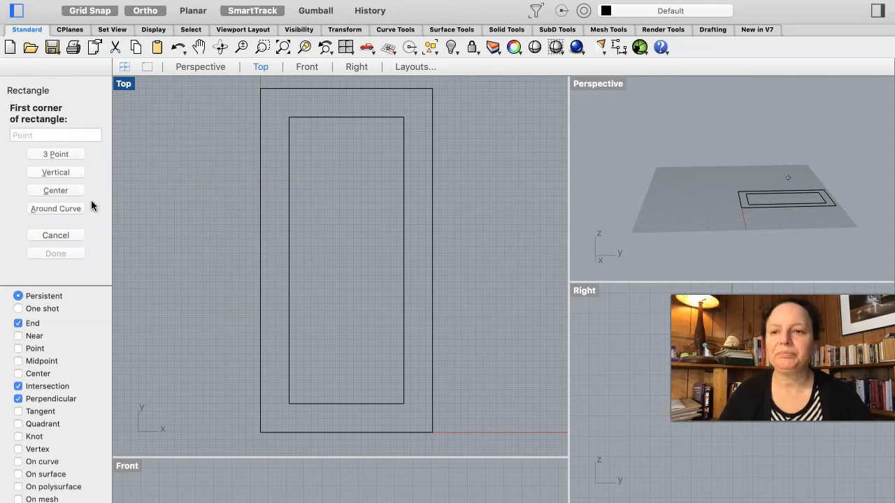
{"action": "left_click", "coordinate": [260, 432]}
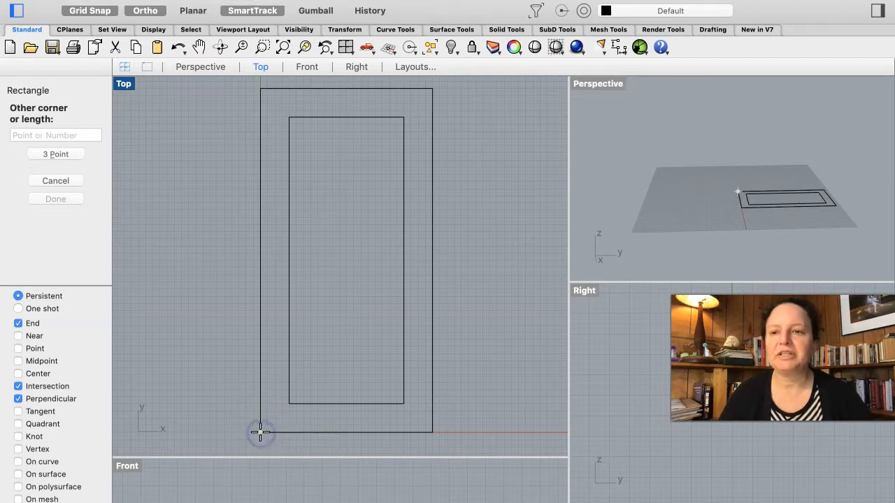
{"action": "left_click", "coordinate": [433, 88]}
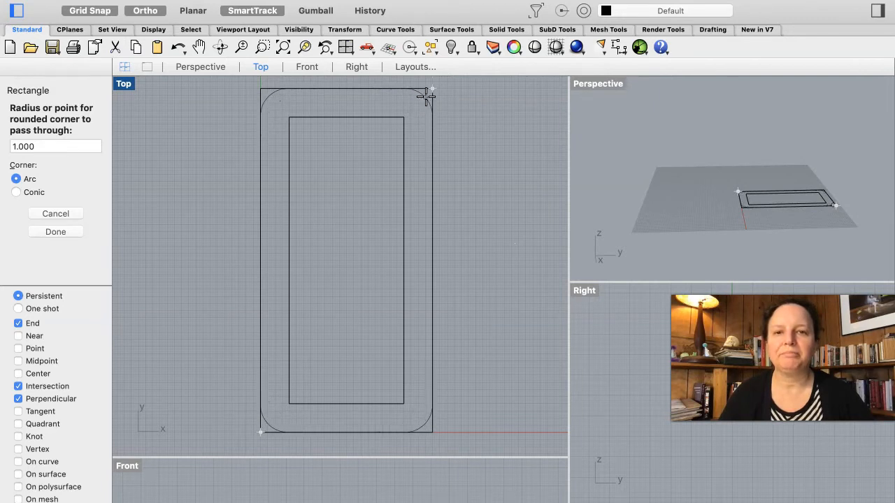
{"action": "scroll", "coordinate": [427, 93], "scroll_direction": "up", "scroll_amount": 2}
{"action": "scroll", "coordinate": [427, 91], "scroll_direction": "up", "scroll_amount": 5}
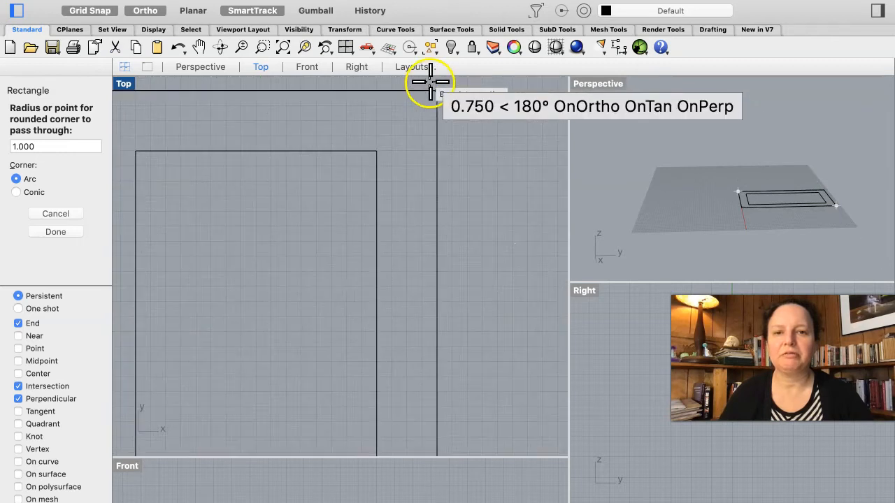
{"action": "scroll", "coordinate": [427, 77], "scroll_direction": "up", "scroll_amount": 2}
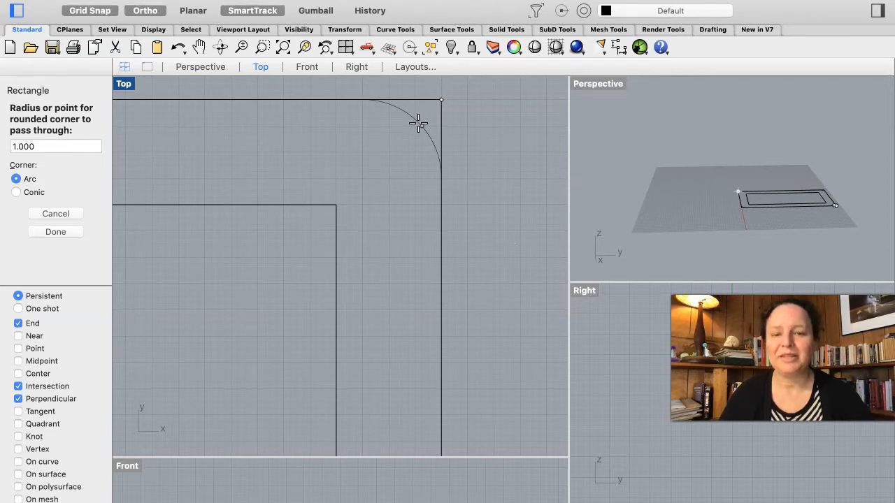
{"action": "left_click", "coordinate": [418, 124]}
Select the original sharp-cornered outer rectangle and show the object properties and layer list
{"action": "scroll", "coordinate": [437, 272], "scroll_direction": "down", "scroll_amount": 5}
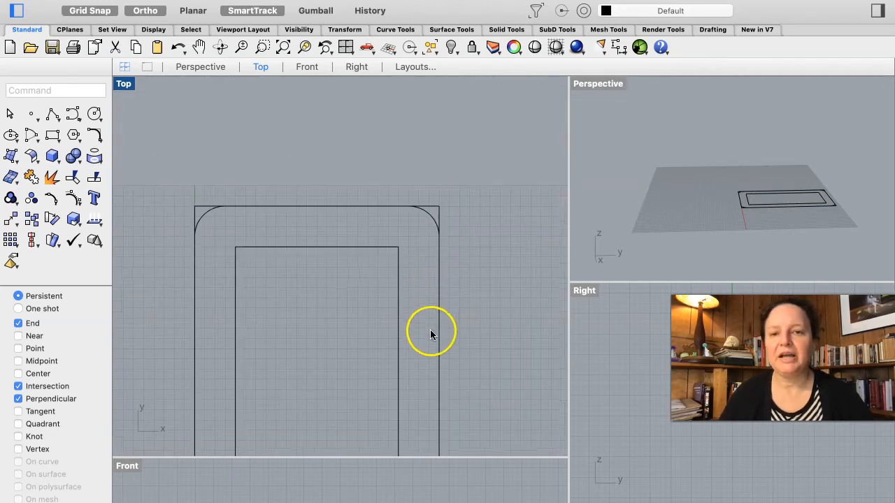
{"action": "scroll", "coordinate": [432, 395], "scroll_direction": "down", "scroll_amount": 7}
{"action": "scroll", "coordinate": [426, 418], "scroll_direction": "down", "scroll_amount": 3}
{"action": "scroll", "coordinate": [425, 417], "scroll_direction": "down", "scroll_amount": 5}
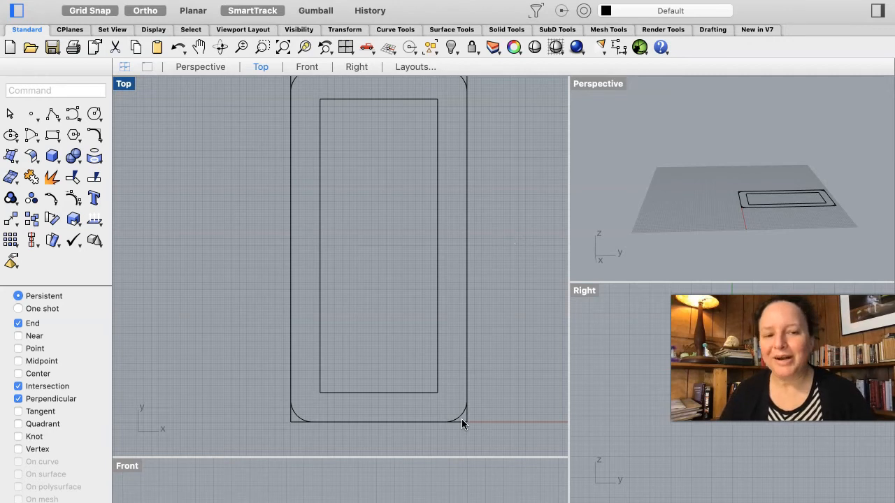
{"action": "left_click", "coordinate": [469, 411]}
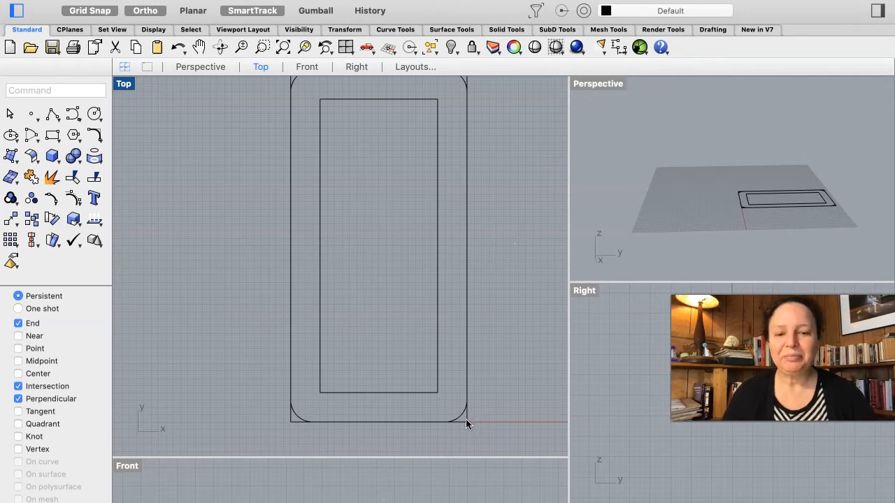
{"action": "left_click", "coordinate": [466, 419]}
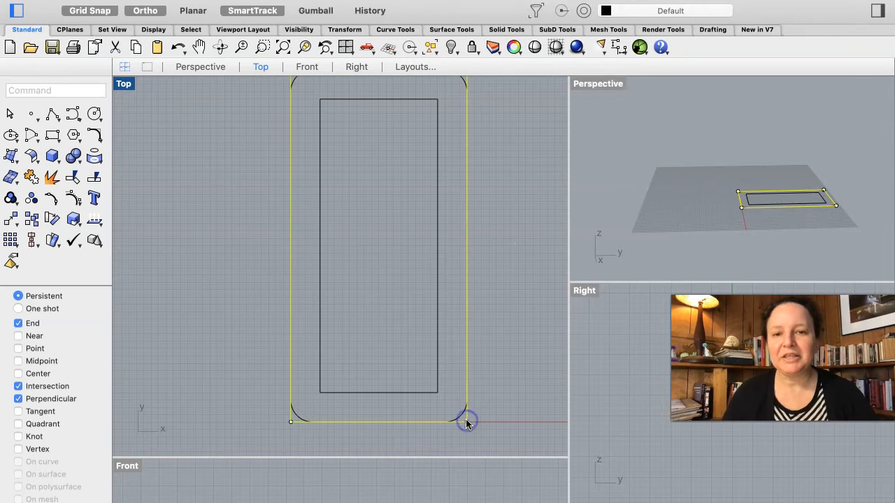
{"action": "scroll", "coordinate": [466, 420], "scroll_direction": "down", "scroll_amount": 1}
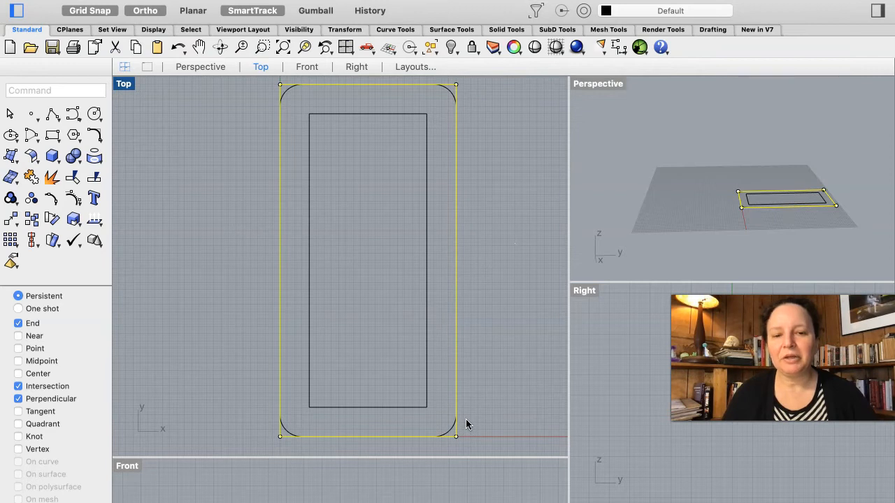
{"action": "scroll", "coordinate": [466, 419], "scroll_direction": "down", "scroll_amount": 1}
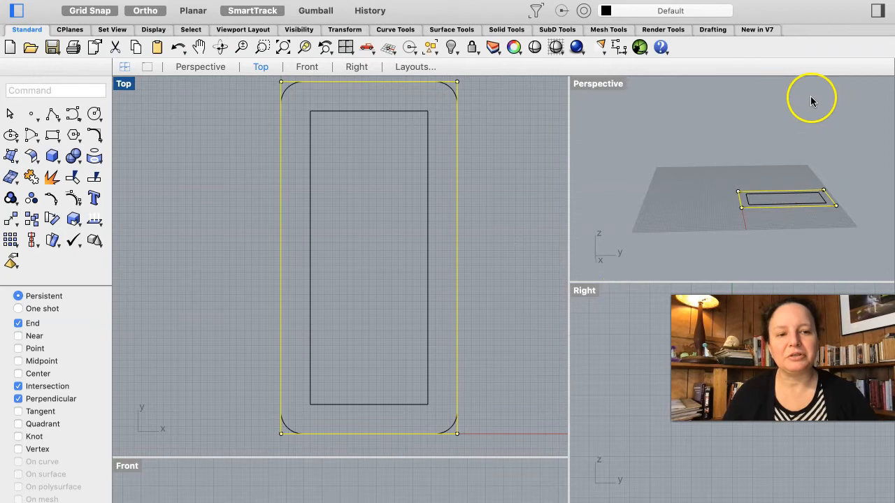
{"action": "left_click", "coordinate": [877, 10]}
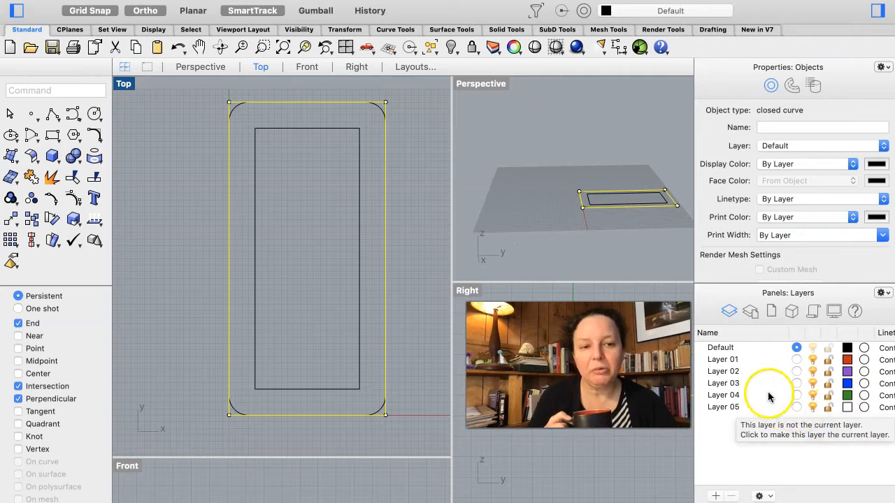
Make Layer 01 the current layer, and hide and reshow the Default layer
{"action": "left_click", "coordinate": [797, 363]}
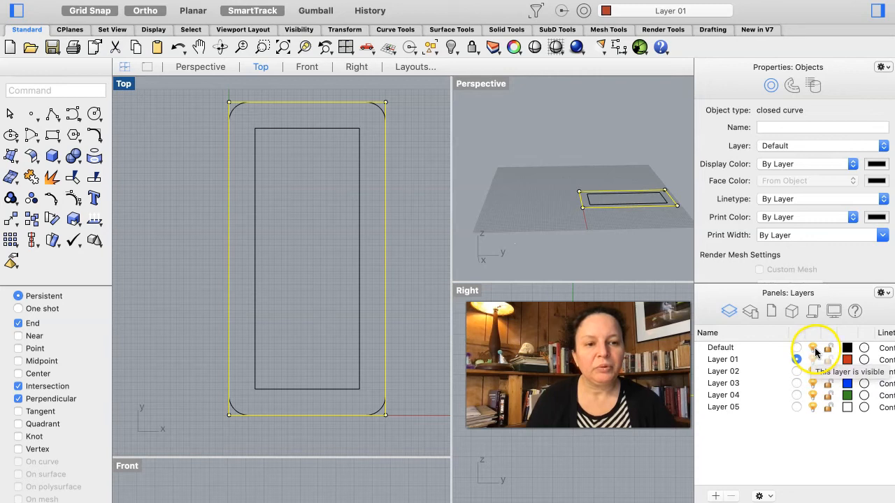
{"action": "left_click", "coordinate": [813, 349]}
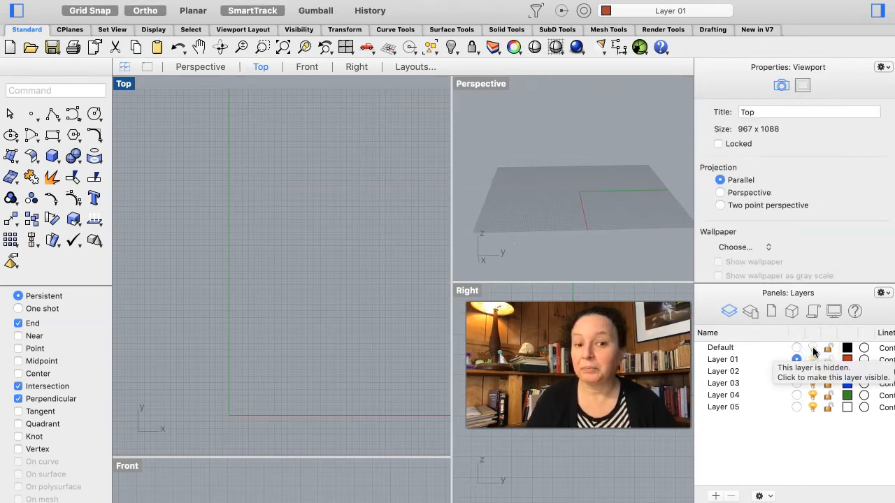
{"action": "left_click", "coordinate": [813, 348]}
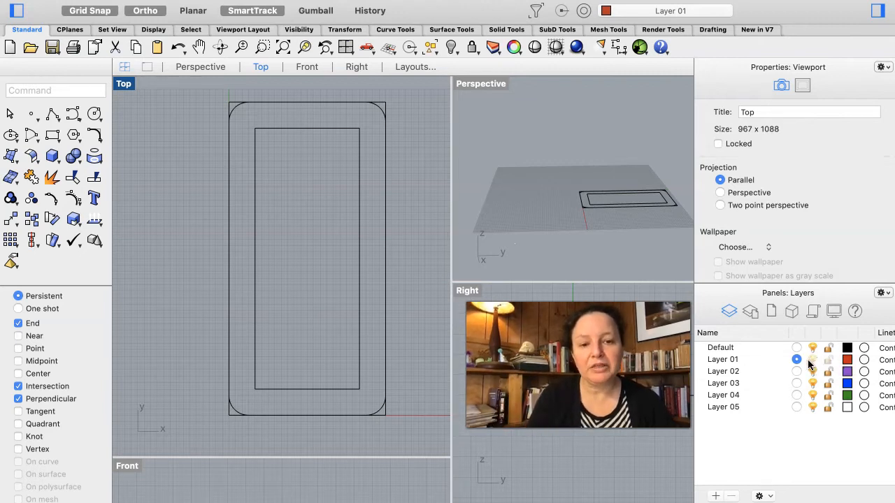
Make Default the current layer again
{"action": "left_click", "coordinate": [798, 383]}
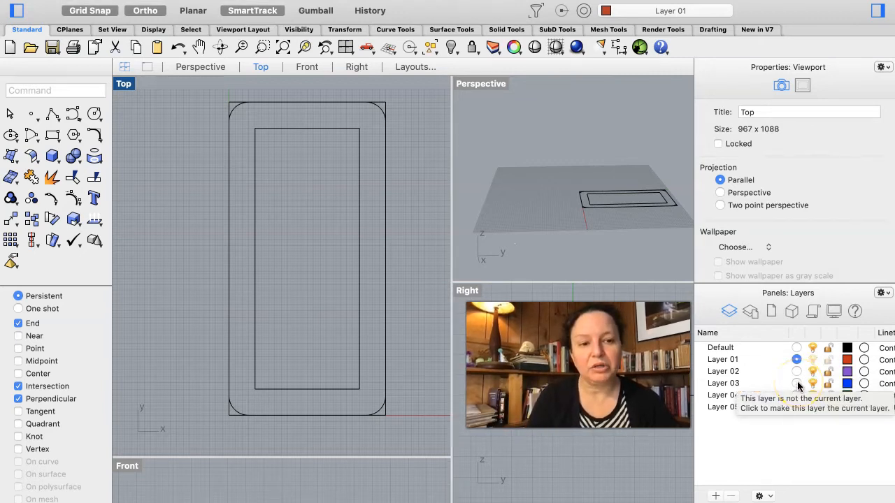
{"action": "left_click", "coordinate": [797, 349]}
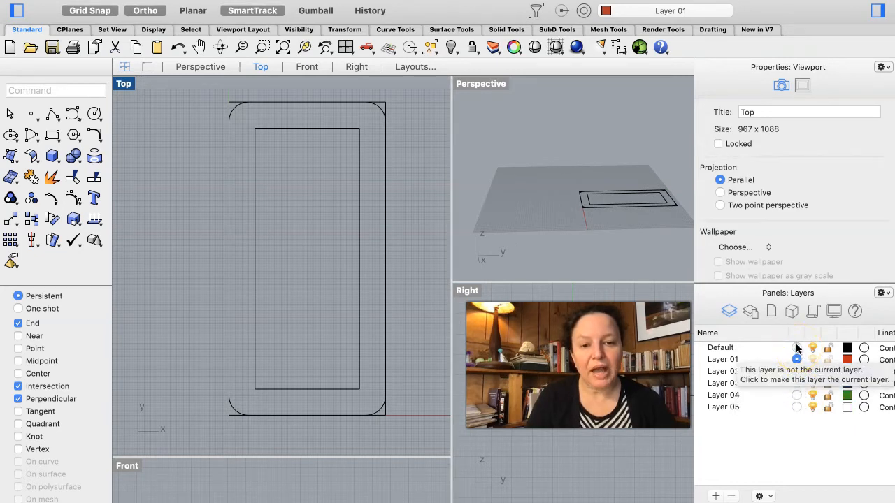
{"action": "left_click", "coordinate": [797, 348]}
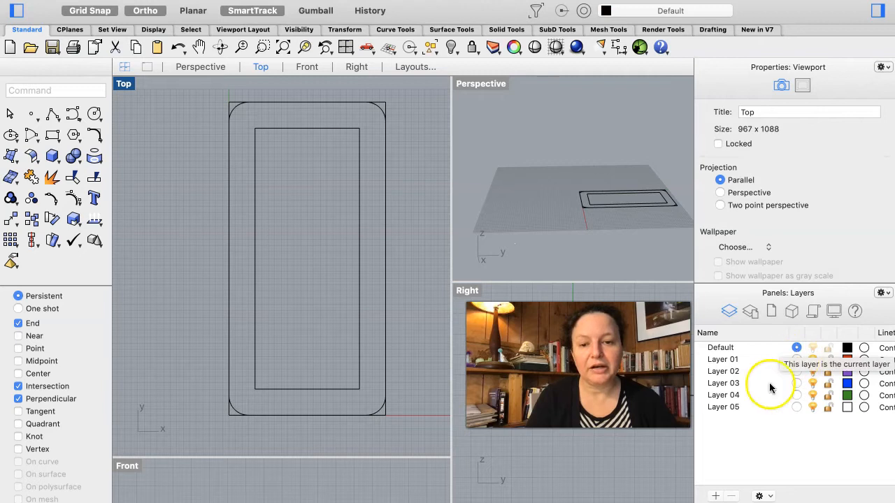
Move the sharp-cornered outer rectangle to Layer 01 and hide that layer
{"action": "left_click", "coordinate": [385, 411]}
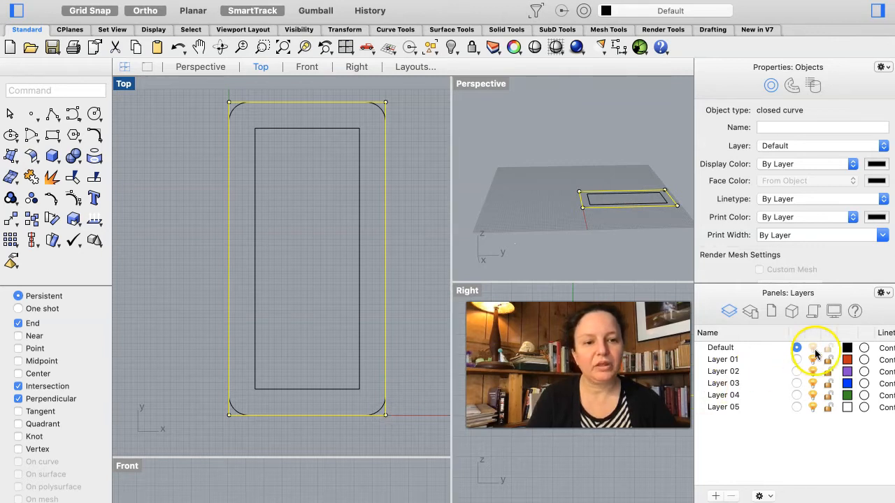
{"action": "left_click", "coordinate": [747, 358]}
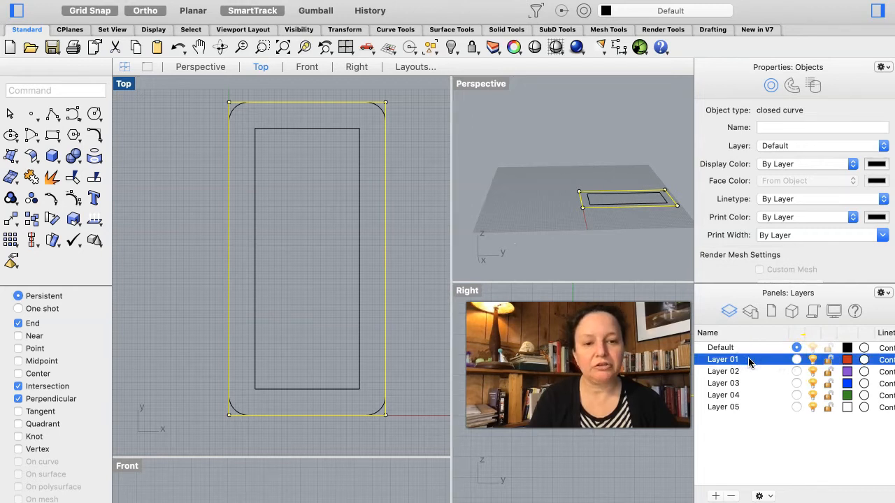
{"action": "right_click", "coordinate": [748, 361]}
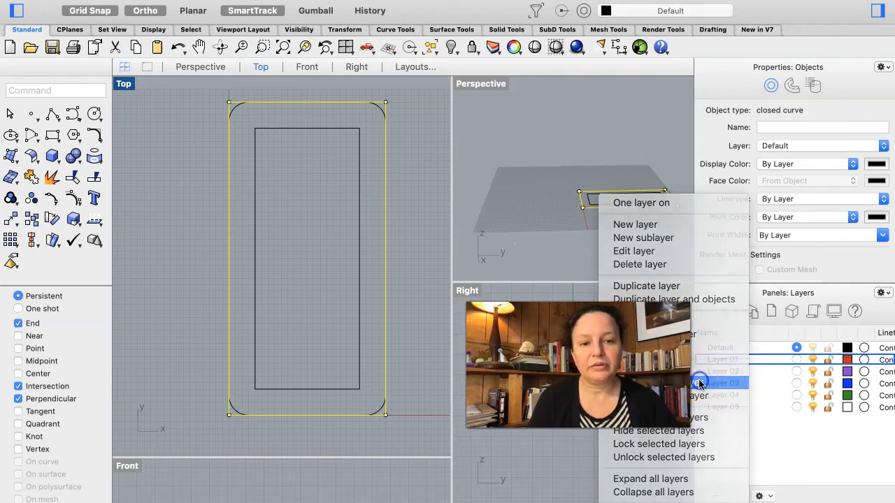
{"action": "left_click", "coordinate": [699, 383]}
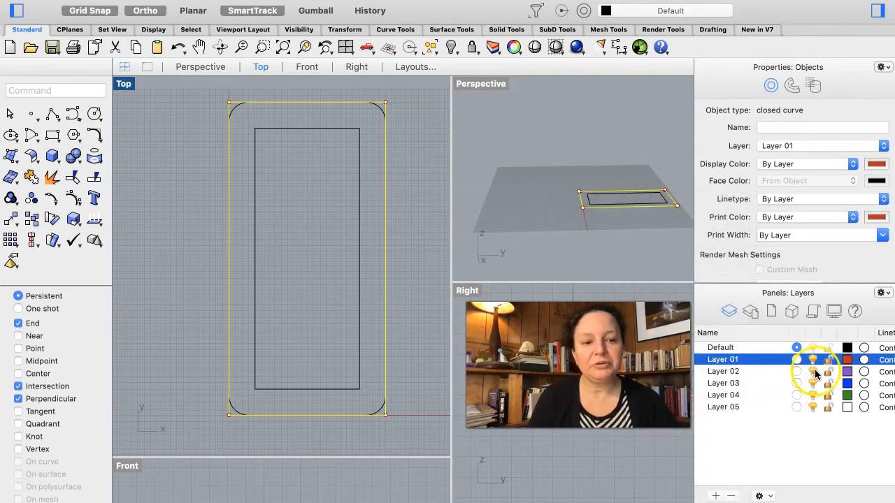
{"action": "left_click", "coordinate": [813, 360]}
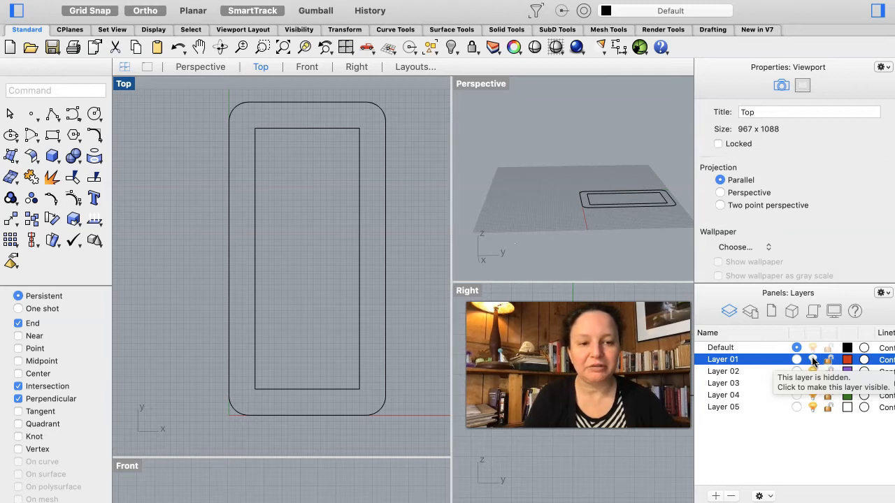
{"action": "left_click", "coordinate": [812, 359]}
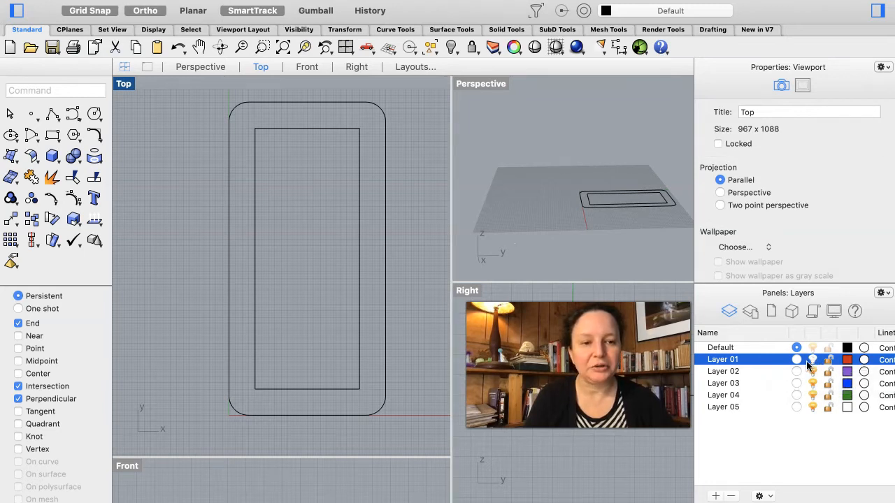
Rename Layer 01 to "build curves", and show and rehide that layer
{"action": "double_click", "coordinate": [725, 360]}
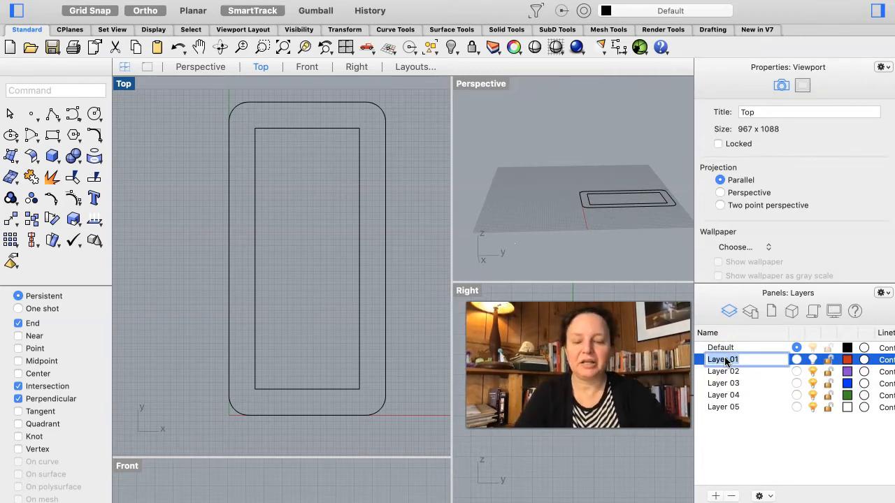
{"action": "type", "text": "build "}
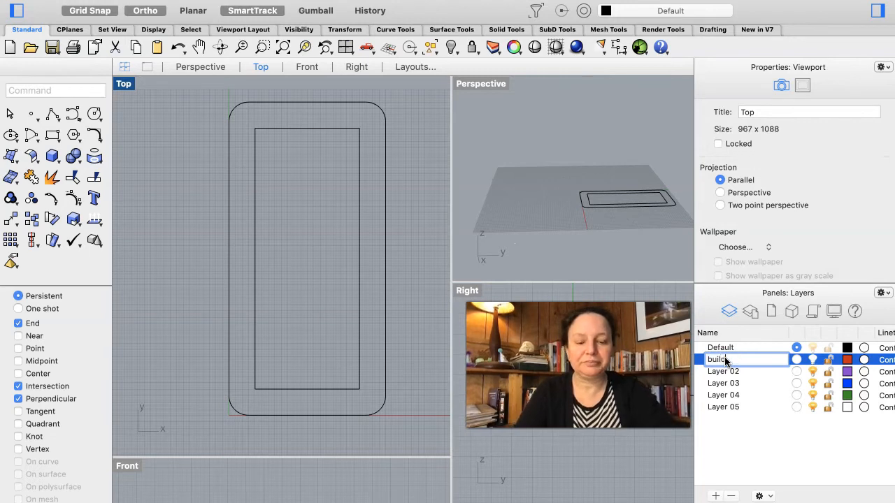
{"action": "type", "text": "curves"}
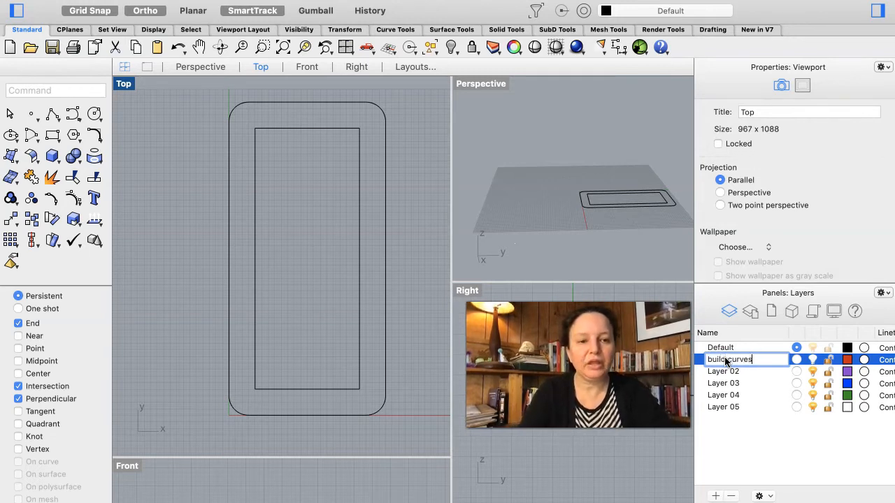
{"action": "left_click", "coordinate": [725, 360]}
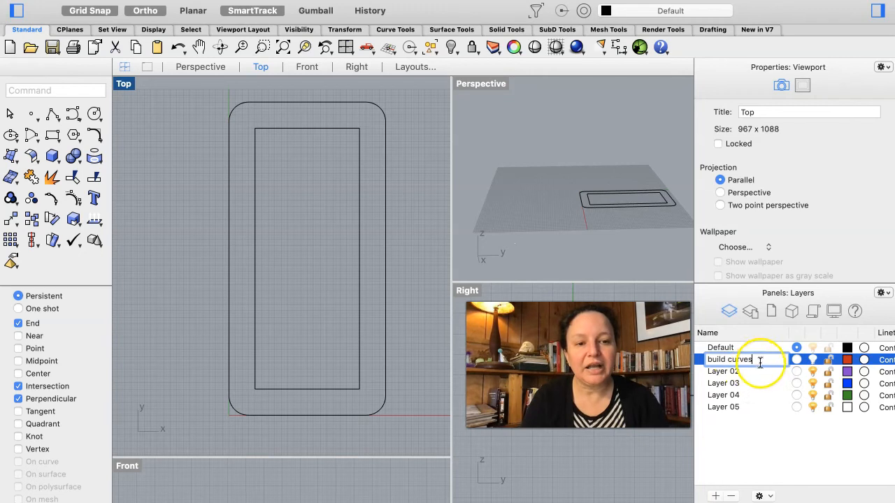
{"action": "left_click", "coordinate": [749, 347]}
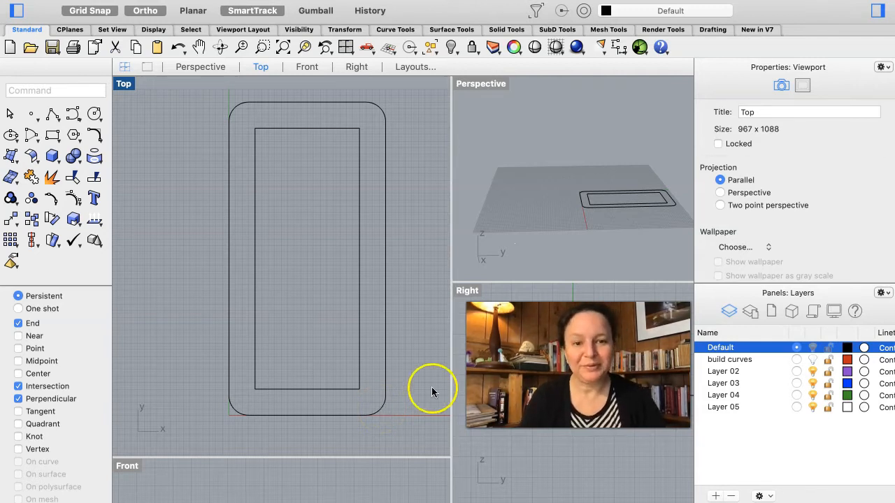
{"action": "left_click", "coordinate": [812, 359]}
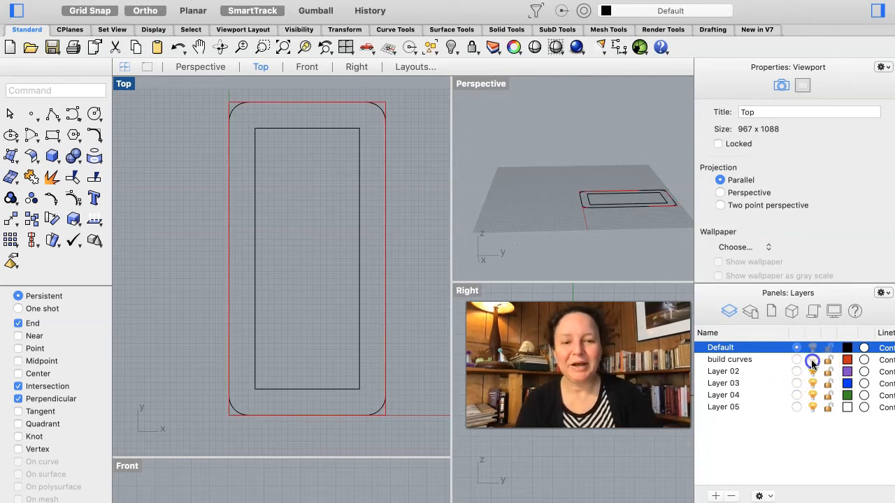
{"action": "left_click", "coordinate": [812, 360]}
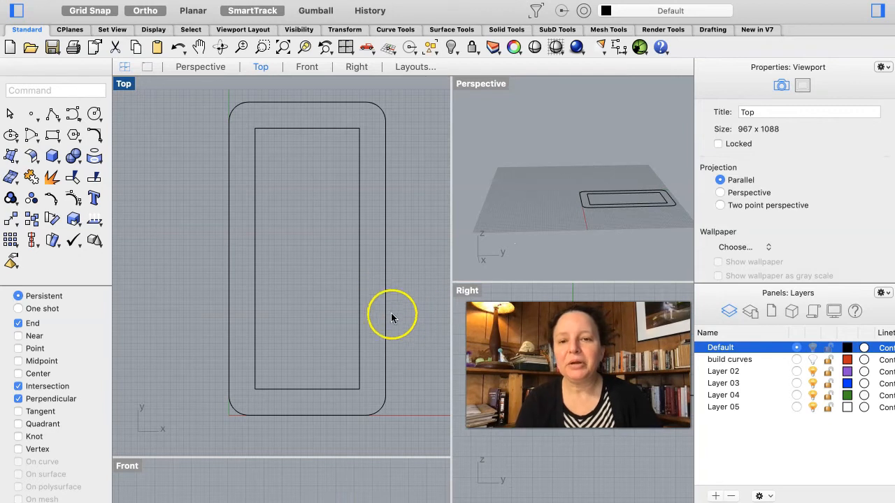
Select the rounded outer outline, enlarge the Front viewport and frame the outline's side profile in it
{"action": "left_click", "coordinate": [385, 362]}
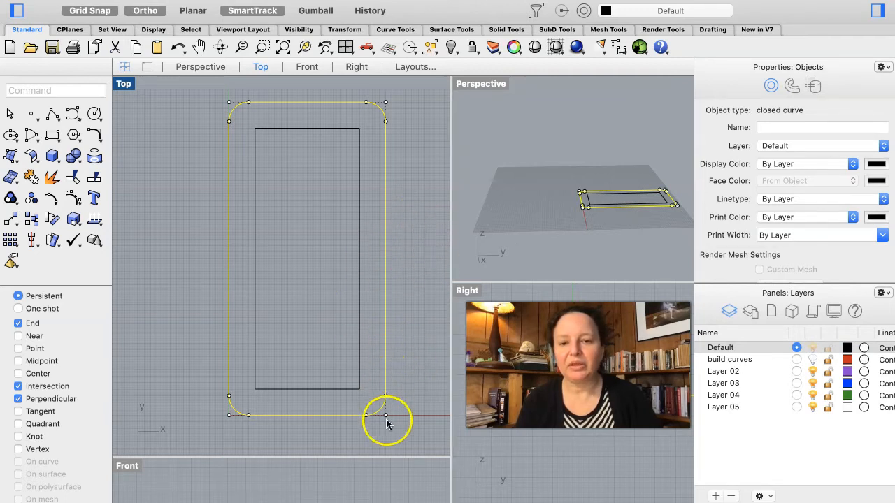
{"action": "left_click_drag", "start_coordinate": [362, 458], "coordinate": [370, 380]}
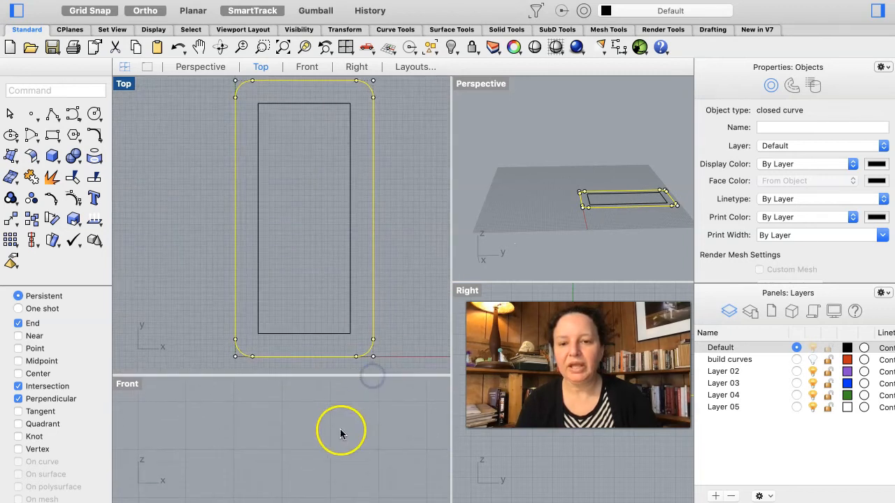
{"action": "scroll", "coordinate": [333, 455], "scroll_direction": "down", "scroll_amount": 8}
{"action": "scroll", "coordinate": [333, 459], "scroll_direction": "down", "scroll_amount": 3}
{"action": "scroll", "coordinate": [333, 458], "scroll_direction": "right", "scroll_amount": 10}
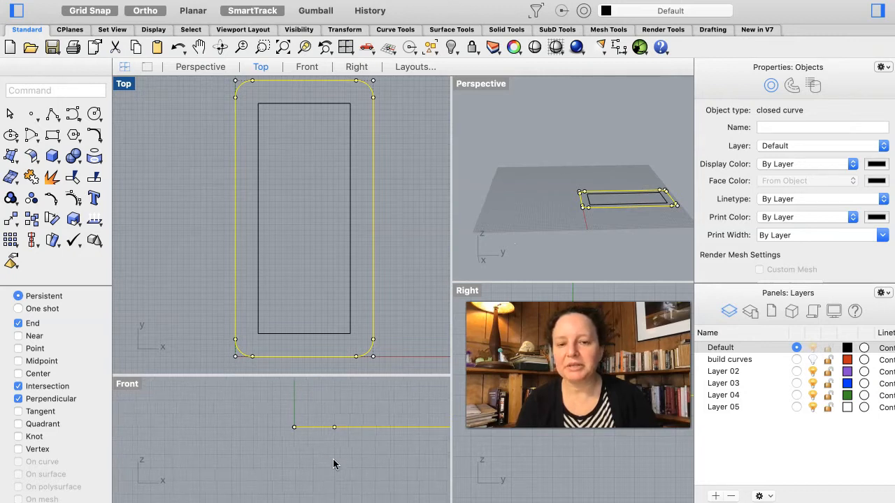
{"action": "scroll", "coordinate": [333, 459], "scroll_direction": "right", "scroll_amount": 1}
{"action": "scroll", "coordinate": [333, 459], "scroll_direction": "down", "scroll_amount": 3}
{"action": "scroll", "coordinate": [333, 459], "scroll_direction": "right", "scroll_amount": 2}
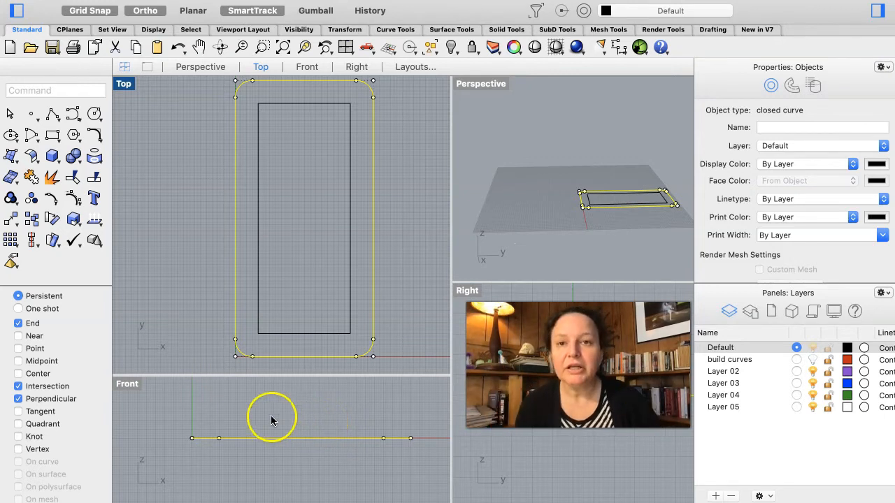
Extrude the rounded outline straight upward into a thin capped solid, picking the height in the Front viewport
{"action": "left_click", "coordinate": [318, 1]}
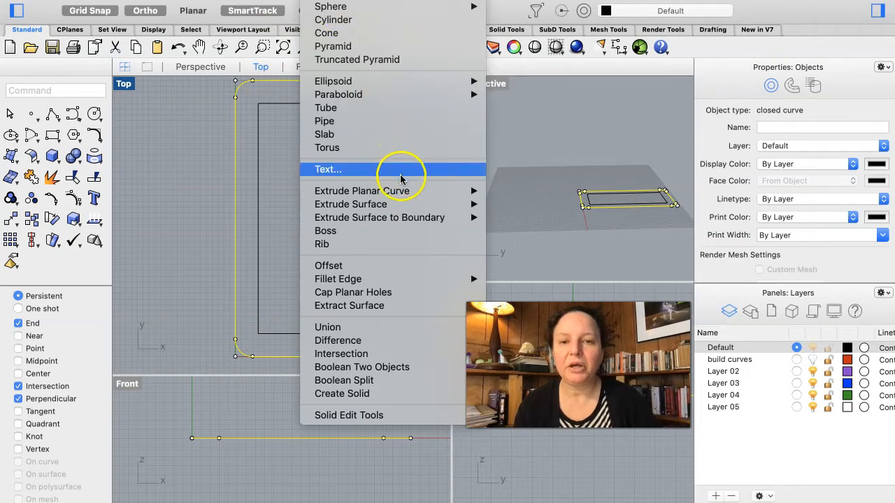
{"action": "mouse_move", "coordinate": [404, 195]}
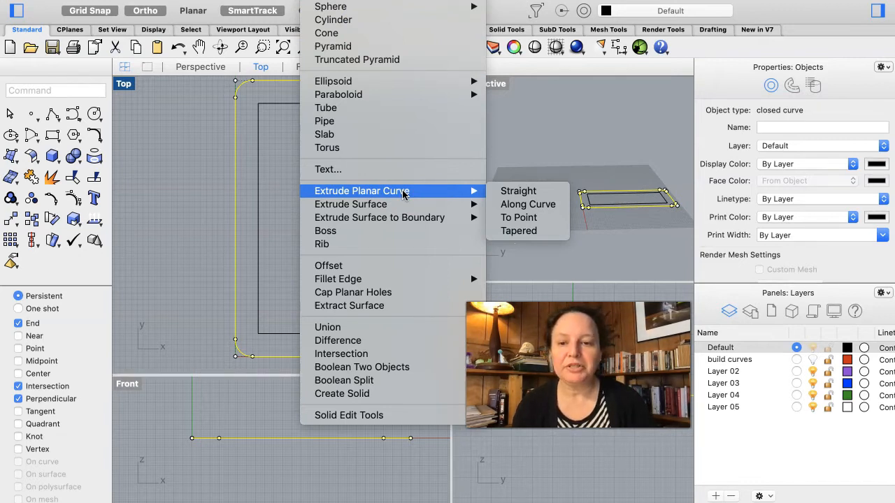
{"action": "left_click", "coordinate": [503, 190]}
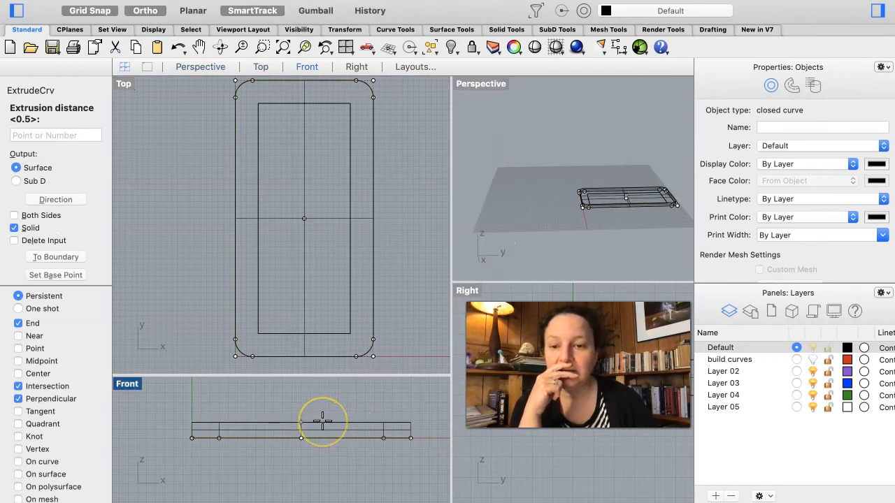
{"action": "scroll", "coordinate": [322, 420], "scroll_direction": "up", "scroll_amount": 3}
{"action": "scroll", "coordinate": [338, 398], "scroll_direction": "up", "scroll_amount": 1}
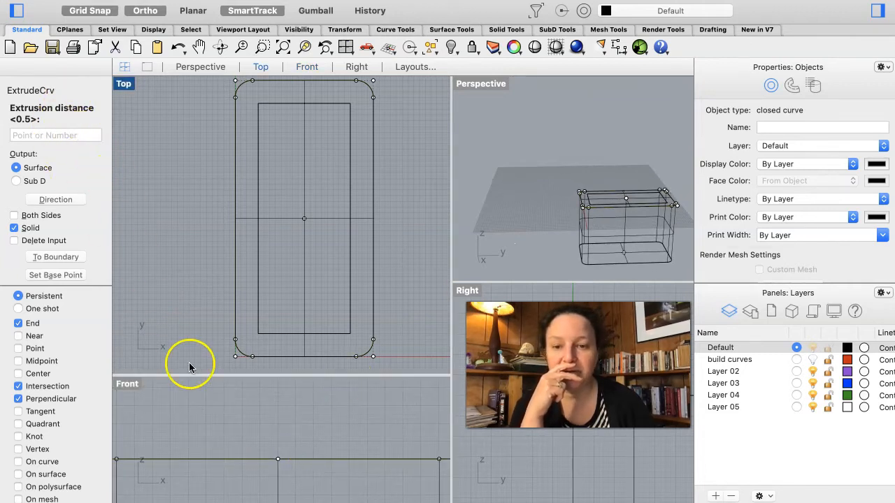
{"action": "scroll", "coordinate": [241, 421], "scroll_direction": "down", "scroll_amount": 3}
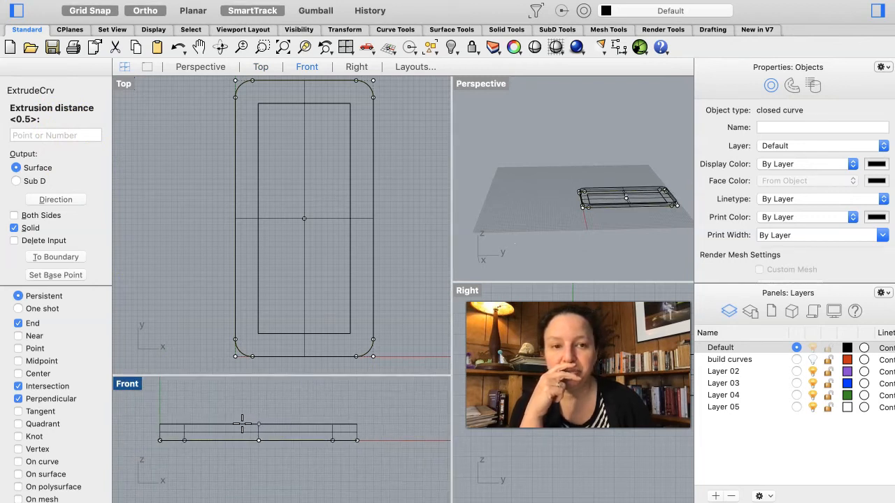
{"action": "scroll", "coordinate": [245, 423], "scroll_direction": "up", "scroll_amount": 4}
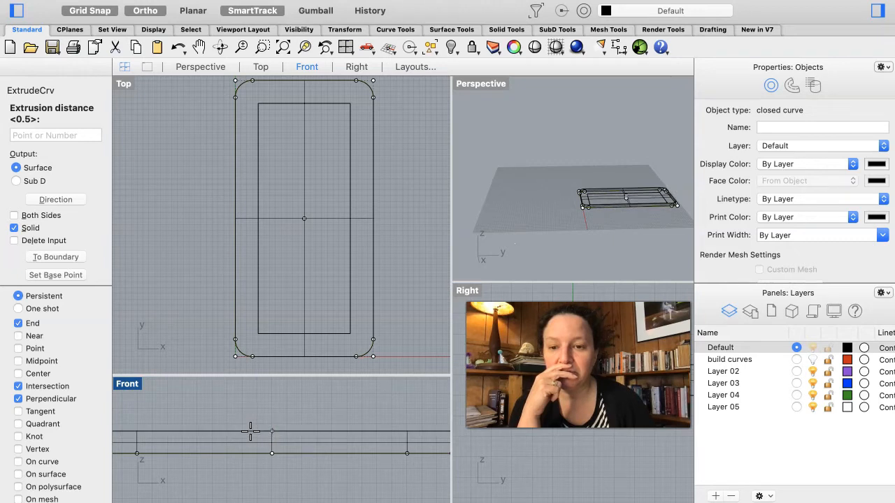
{"action": "left_click", "coordinate": [251, 431]}
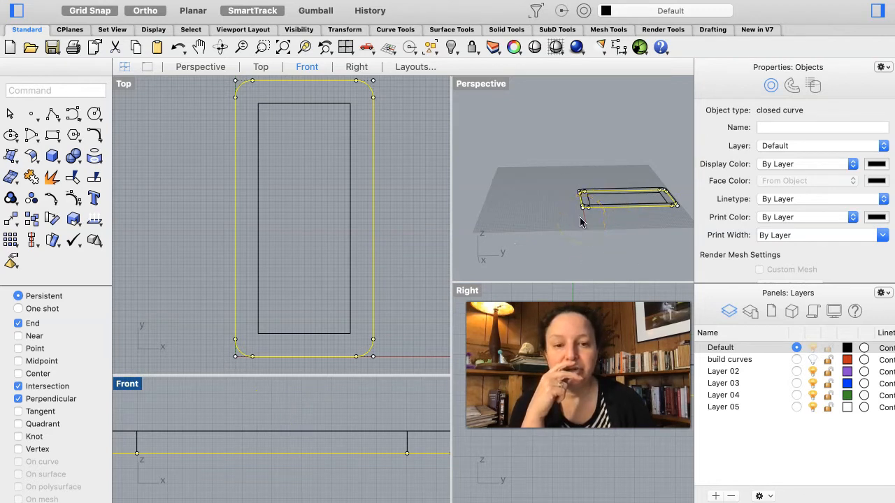
Deselect the outline and set the Perspective viewport to Ghosted display
{"action": "scroll", "coordinate": [624, 217], "scroll_direction": "down", "scroll_amount": 5}
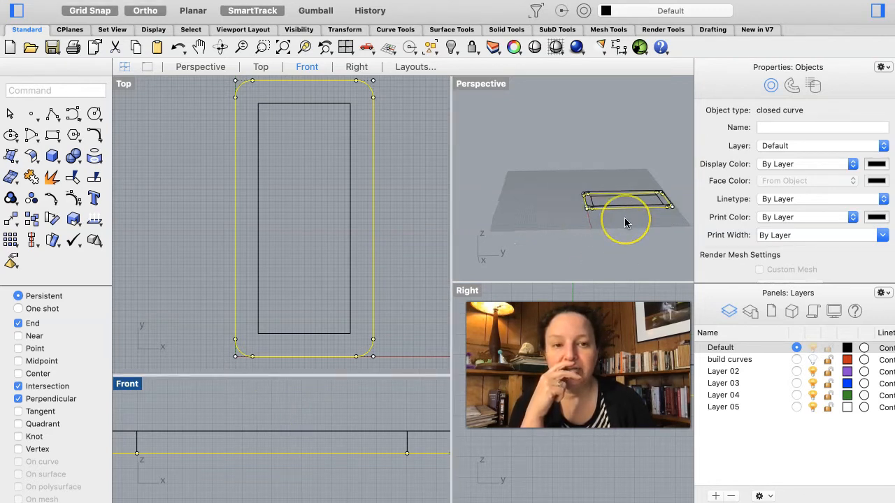
{"action": "scroll", "coordinate": [626, 220], "scroll_direction": "up", "scroll_amount": 5}
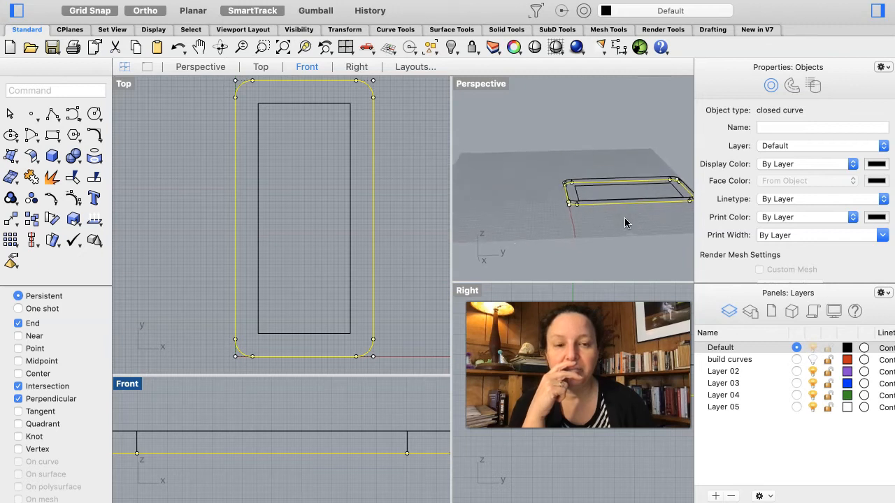
{"action": "left_click", "coordinate": [629, 217]}
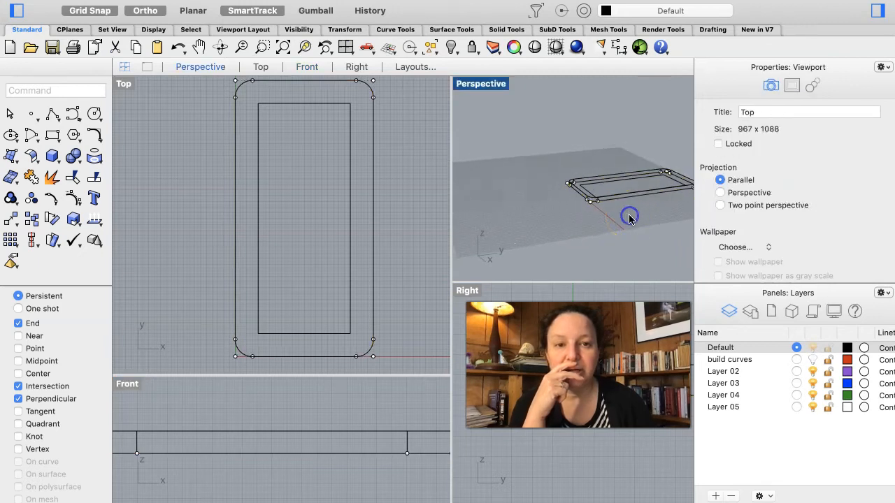
{"action": "left_click", "coordinate": [473, 84]}
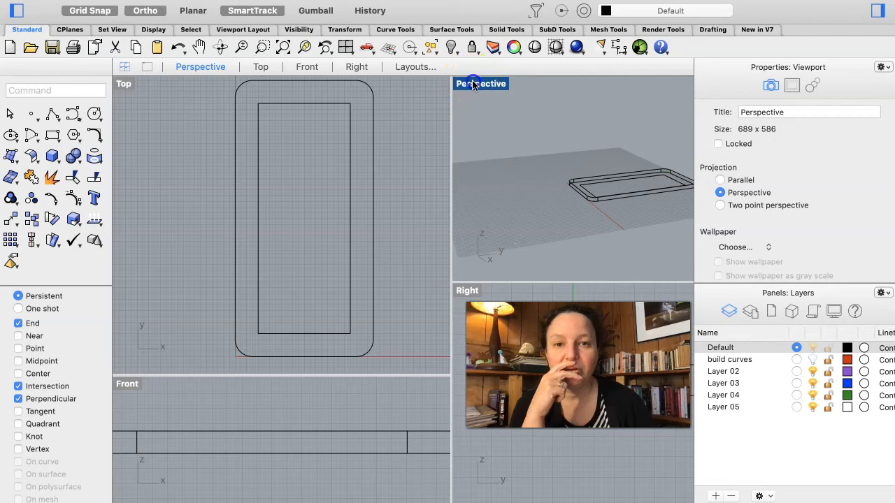
{"action": "left_click", "coordinate": [483, 84]}
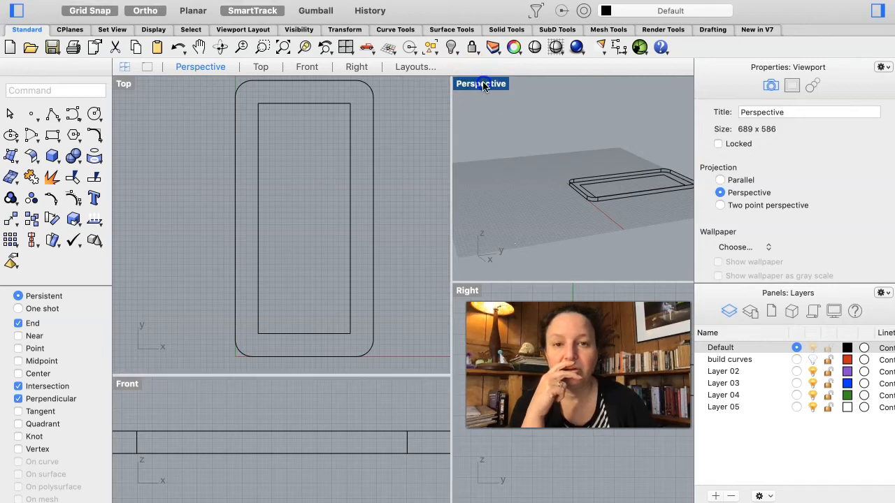
{"action": "left_click", "coordinate": [488, 84]}
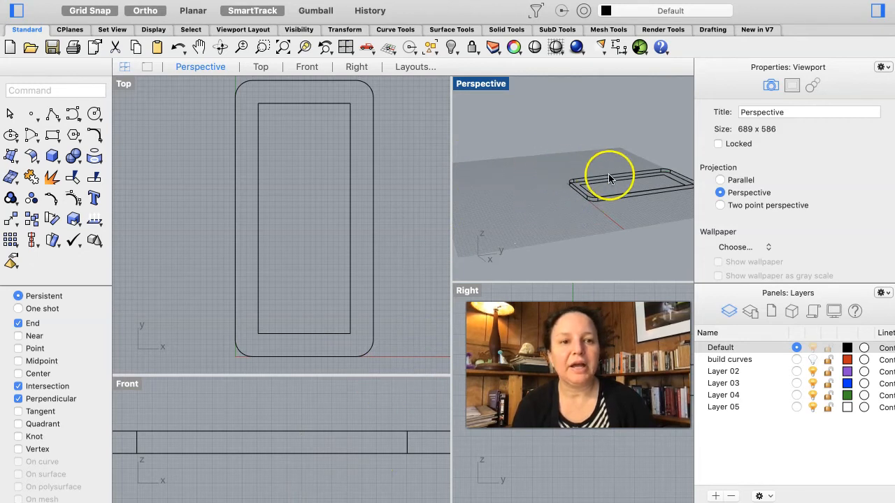
{"action": "left_click", "coordinate": [479, 87]}
{"action": "right_click", "coordinate": [488, 104]}
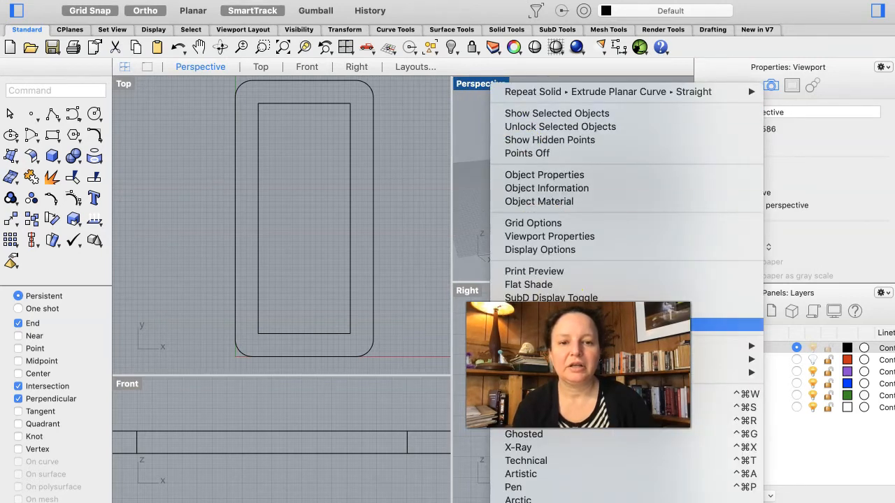
{"action": "left_click", "coordinate": [538, 435]}
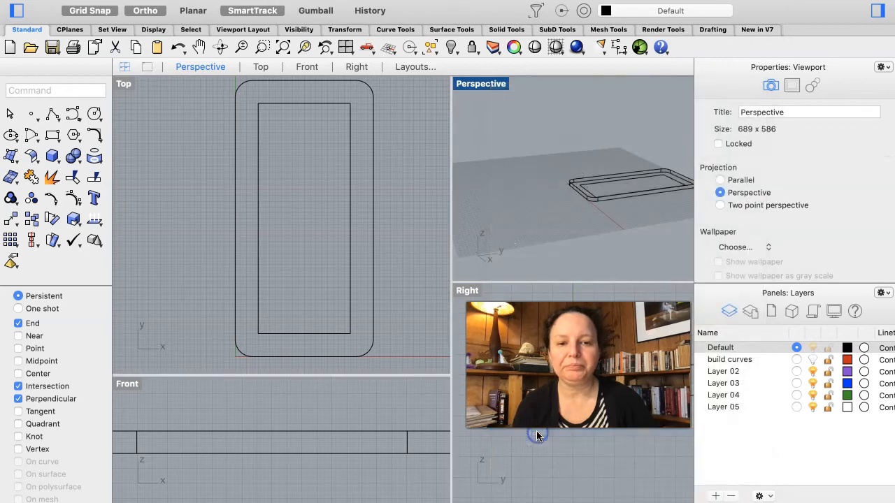
Examine the ghosted slab and its inner rectangle from several angles in the Perspective viewport
{"action": "right_click_drag", "start_coordinate": [658, 165], "coordinate": [658, 164]}
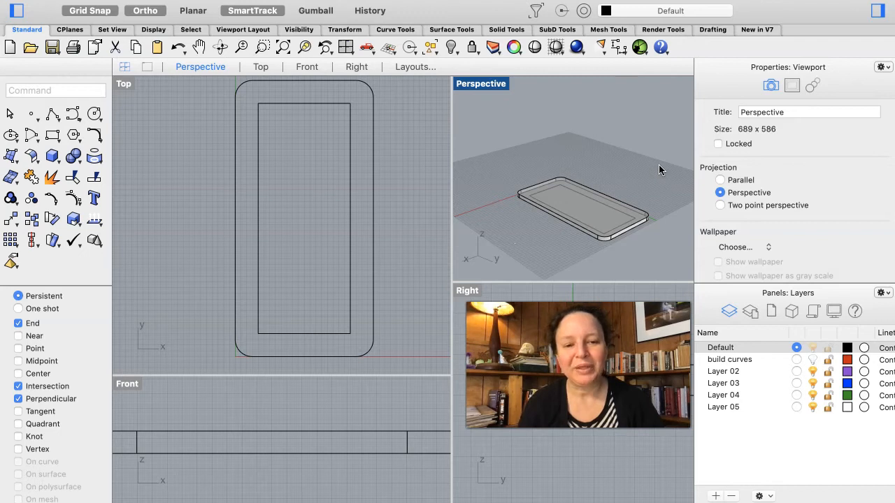
{"action": "scroll", "coordinate": [658, 166], "scroll_direction": "down", "scroll_amount": 5}
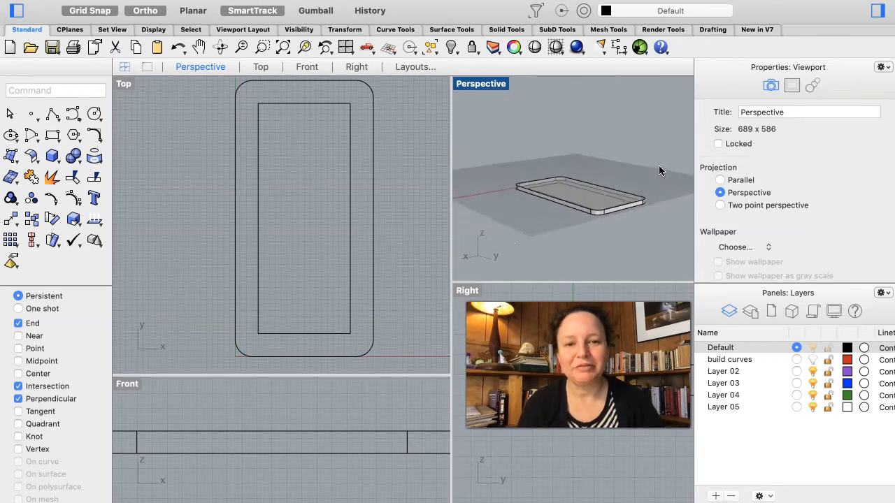
{"action": "scroll", "coordinate": [659, 170], "scroll_direction": "down", "scroll_amount": 4}
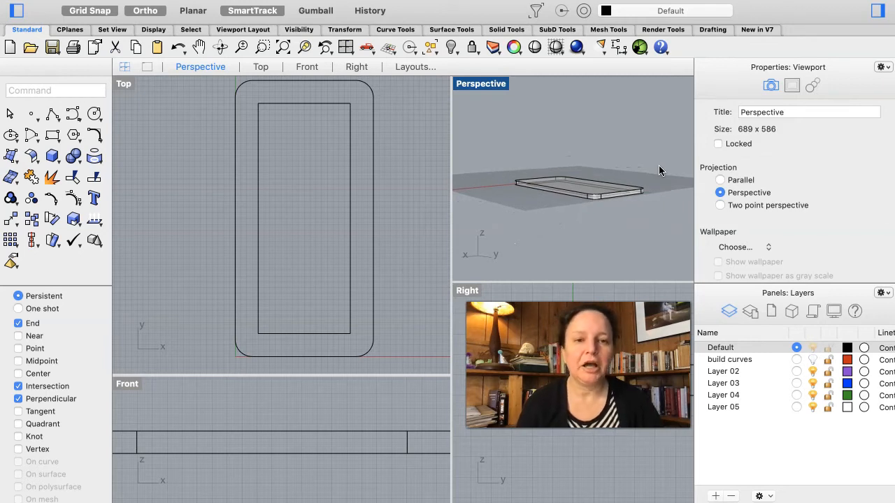
{"action": "scroll", "coordinate": [659, 165], "scroll_direction": "up", "scroll_amount": 5}
{"action": "scroll", "coordinate": [659, 165], "scroll_direction": "down", "scroll_amount": 5}
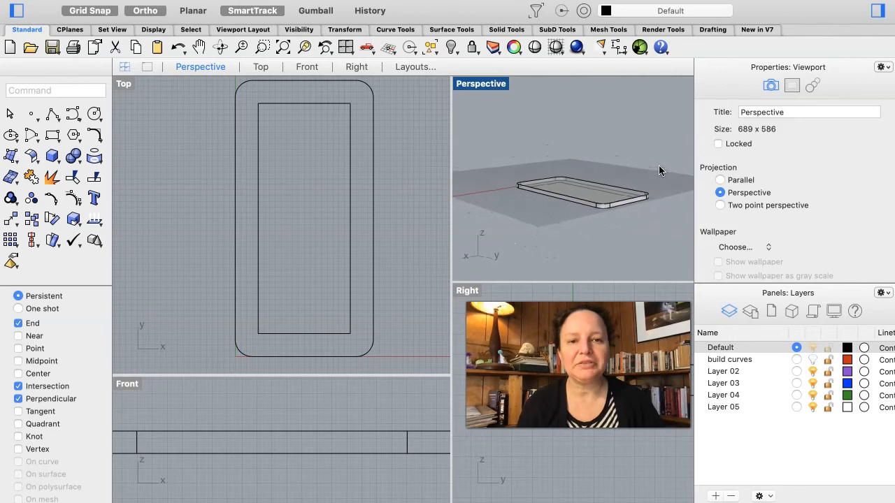
{"action": "scroll", "coordinate": [658, 170], "scroll_direction": "down", "scroll_amount": 3}
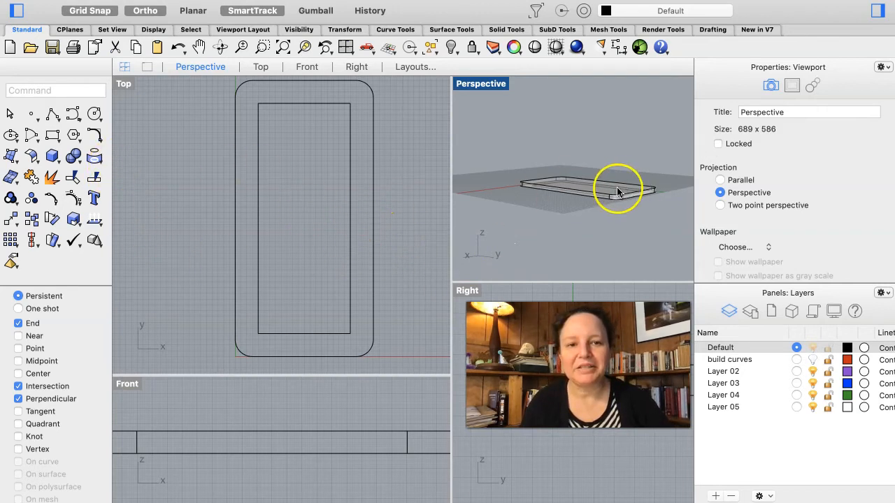
{"action": "scroll", "coordinate": [618, 187], "scroll_direction": "left", "scroll_amount": 5}
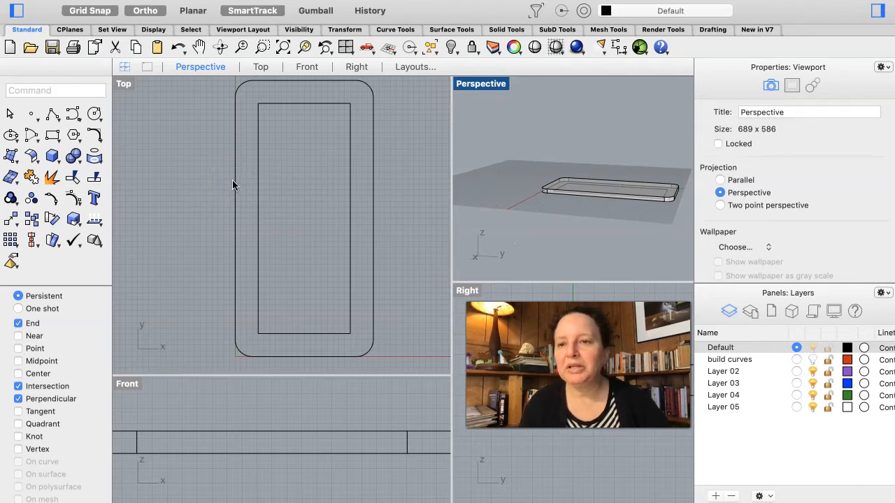
Draw a center-radius circle on the inner rectangle's upper-left corner in the Top viewport, reaching about halfway to the outer outline
{"action": "left_click", "coordinate": [94, 117]}
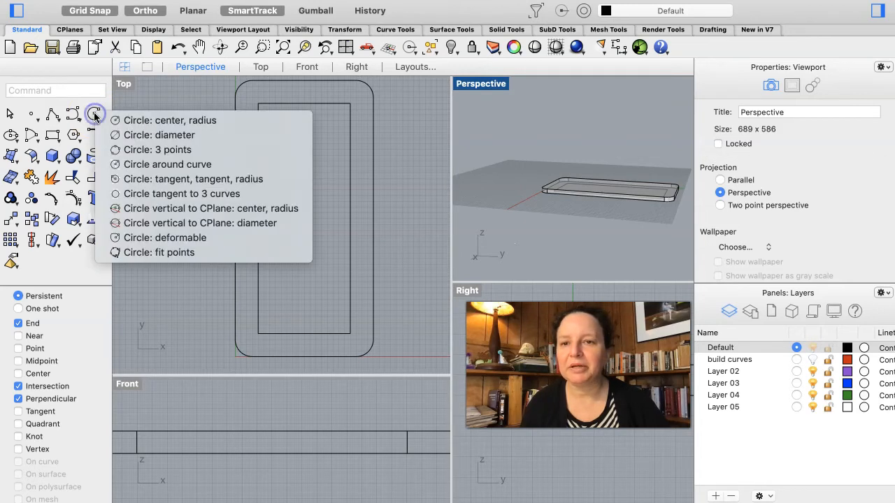
{"action": "left_click", "coordinate": [116, 122]}
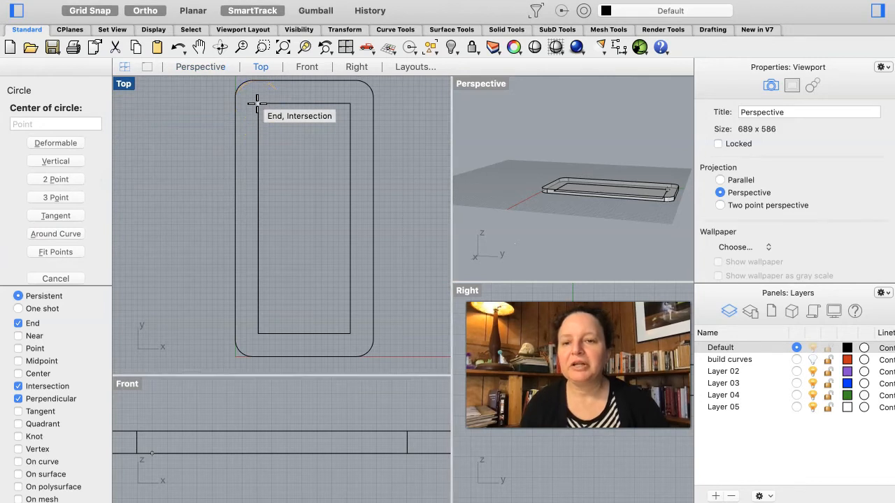
{"action": "scroll", "coordinate": [257, 103], "scroll_direction": "up", "scroll_amount": 2}
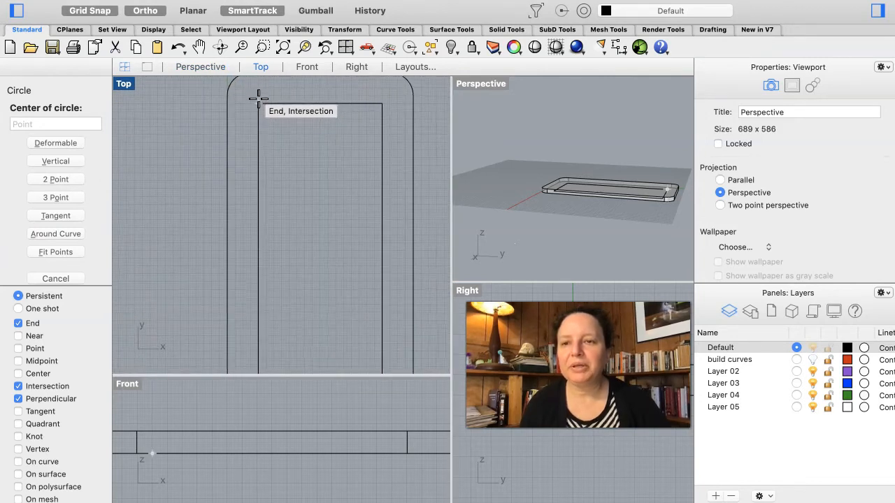
{"action": "scroll", "coordinate": [258, 99], "scroll_direction": "up", "scroll_amount": 5}
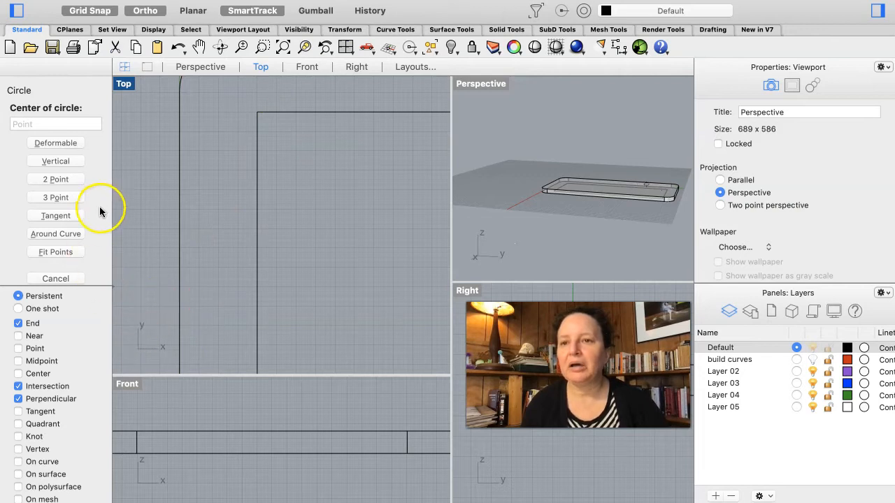
{"action": "scroll", "coordinate": [49, 360], "scroll_direction": "down", "scroll_amount": 3}
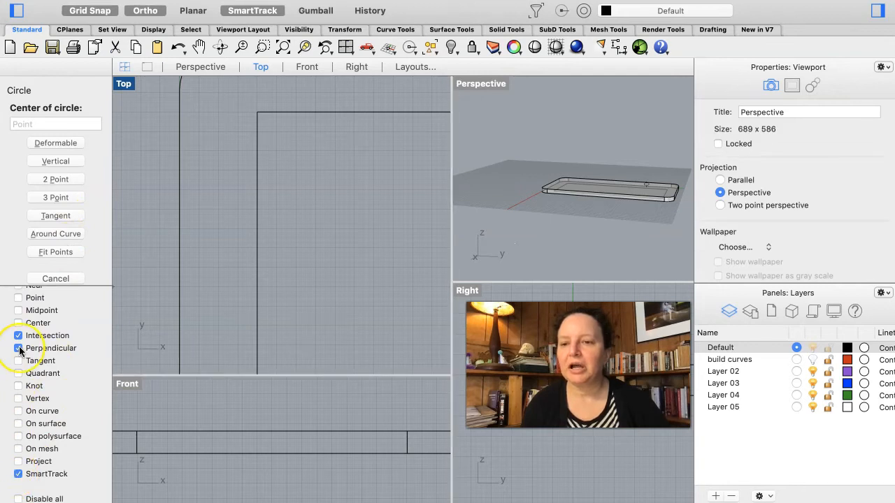
{"action": "scroll", "coordinate": [19, 351], "scroll_direction": "up", "scroll_amount": 3}
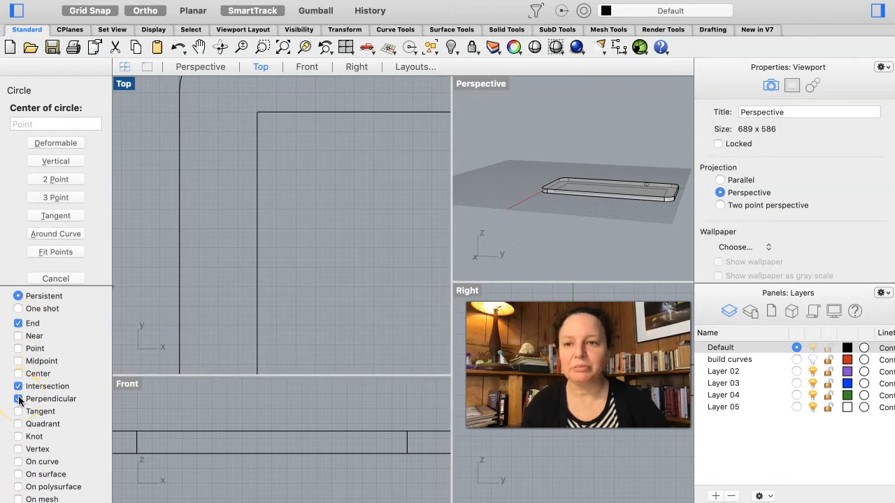
{"action": "left_click", "coordinate": [256, 112]}
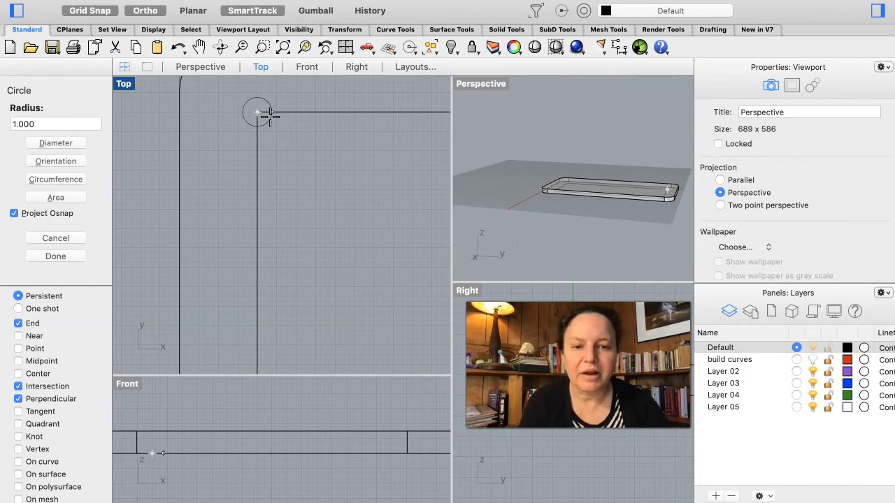
{"action": "left_click", "coordinate": [256, 111]}
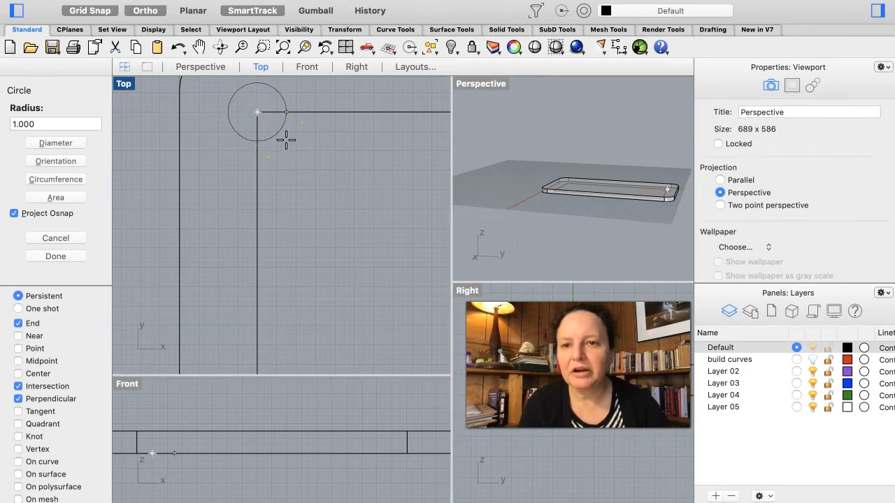
{"action": "right_click_drag", "start_coordinate": [553, 176], "coordinate": [606, 176]}
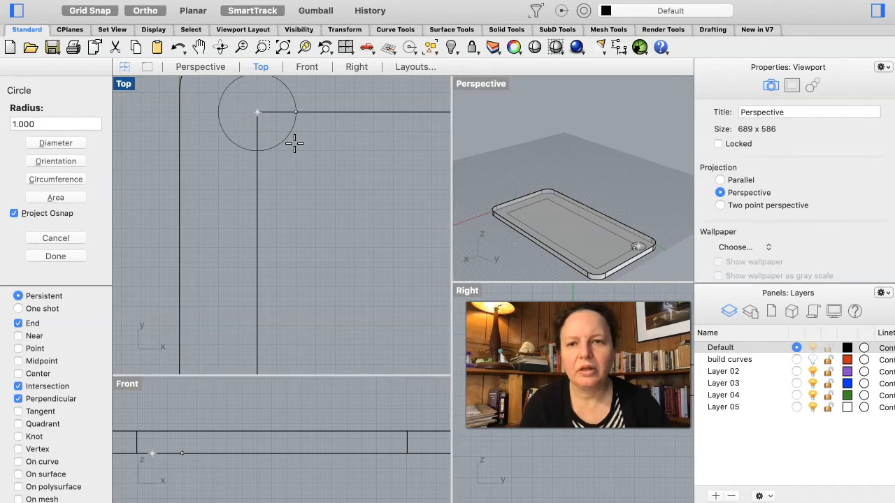
{"action": "scroll", "coordinate": [294, 143], "scroll_direction": "up", "scroll_amount": 5}
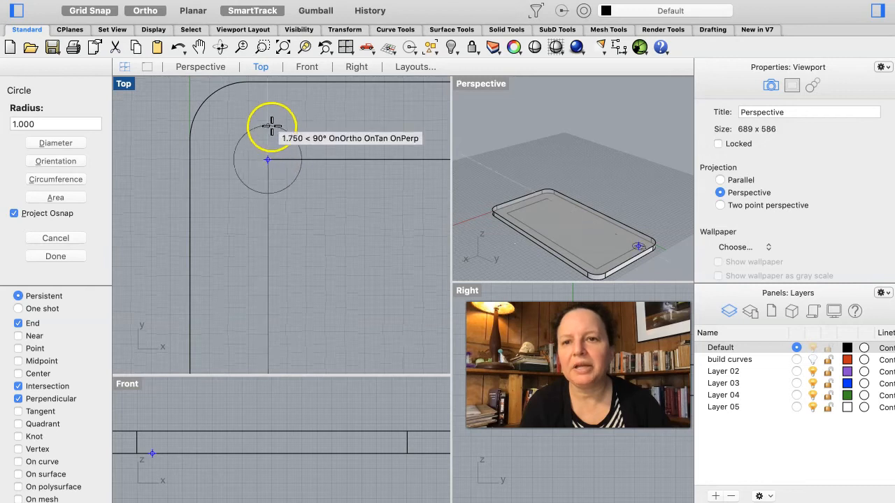
{"action": "left_click", "coordinate": [306, 169]}
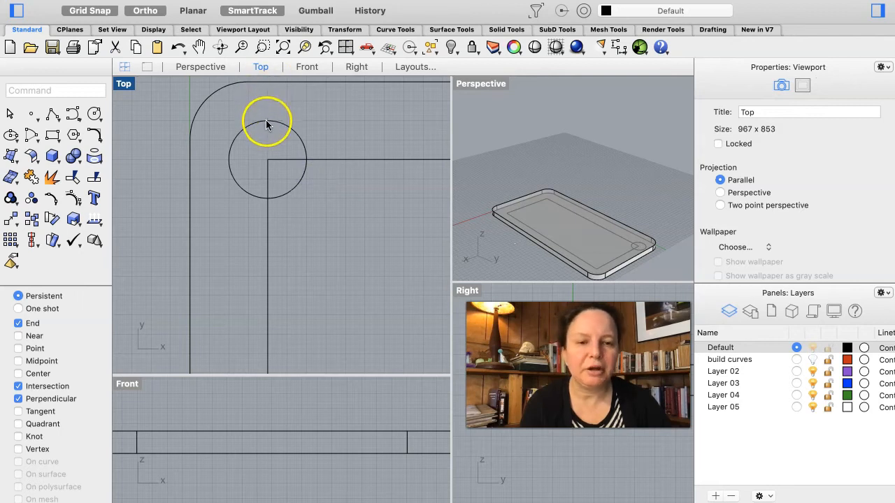
Select the corner circle and pull one of its control points straight up above the slab in the Front viewport
{"action": "left_click", "coordinate": [234, 182]}
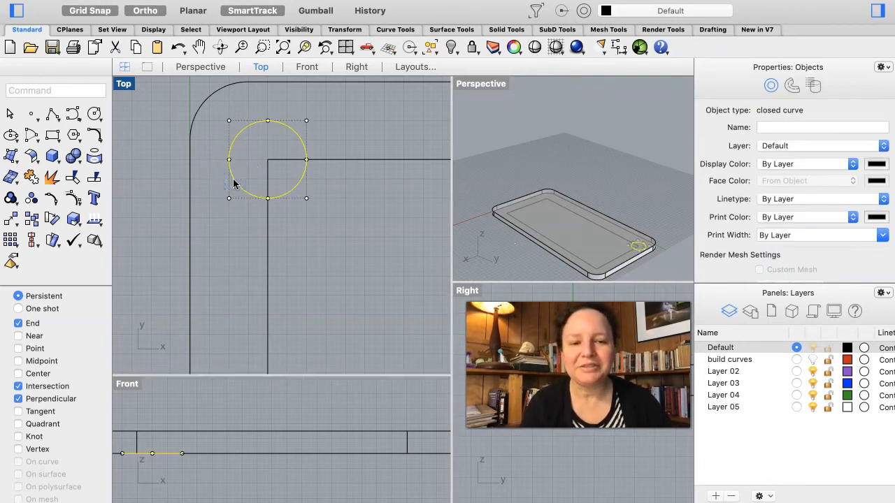
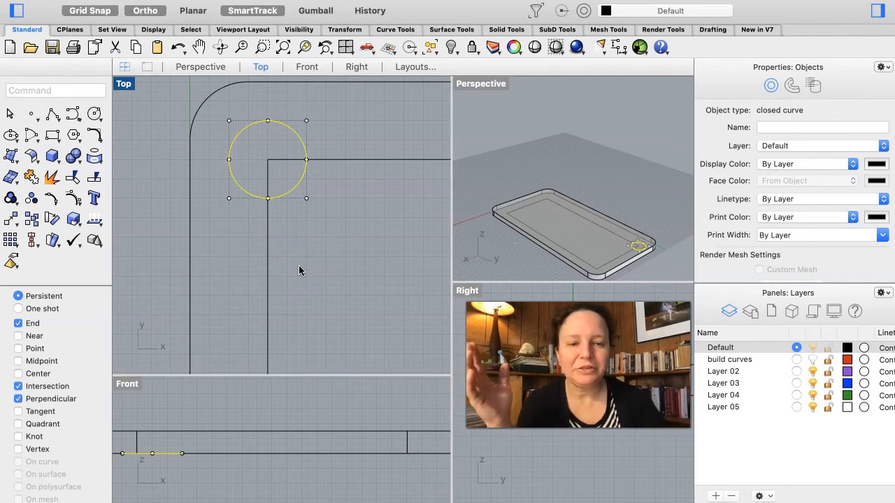
{"action": "scroll", "coordinate": [308, 230], "scroll_direction": "down", "scroll_amount": 5}
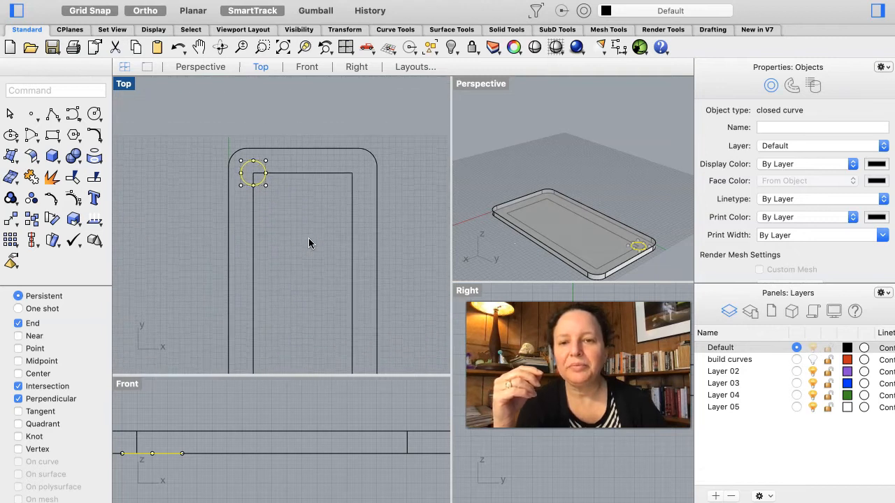
{"action": "scroll", "coordinate": [309, 243], "scroll_direction": "down", "scroll_amount": 3}
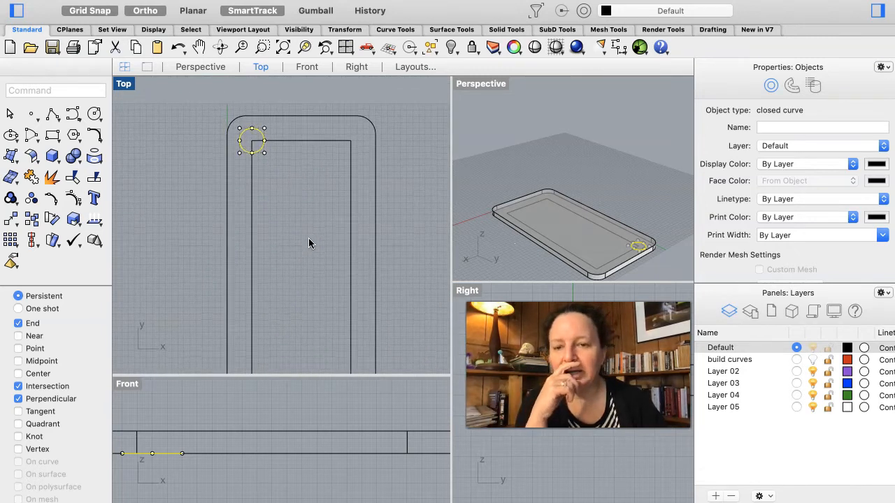
{"action": "scroll", "coordinate": [226, 439], "scroll_direction": "left", "scroll_amount": 5}
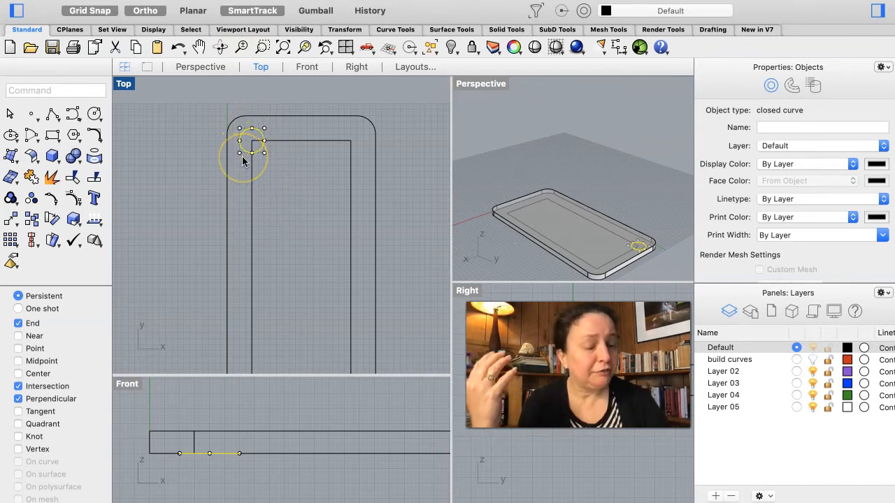
{"action": "left_click", "coordinate": [209, 455]}
{"action": "mouse_move", "coordinate": [209, 455]}
{"action": "left_mouse_down"}
{"action": "mouse_move", "coordinate": [209, 433]}
{"action": "mouse_move", "coordinate": [209, 455]}
{"action": "left_mouse_up"}
{"action": "left_click", "coordinate": [209, 455]}
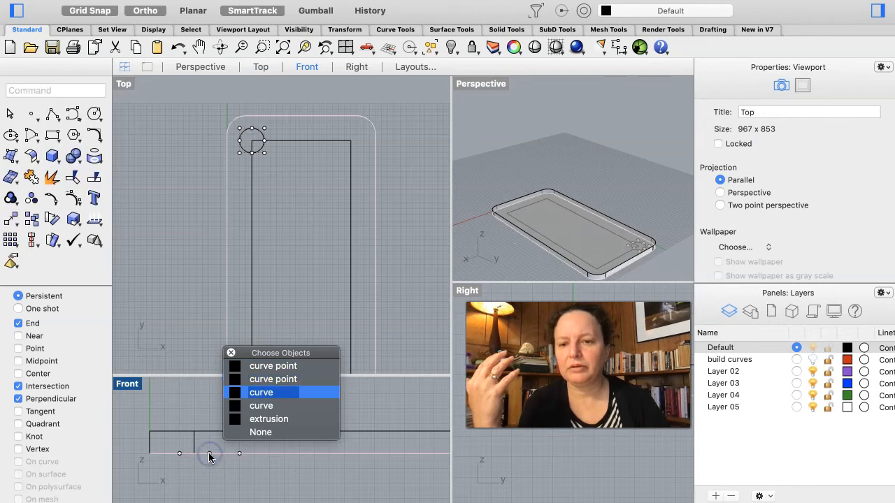
{"action": "left_click", "coordinate": [208, 456]}
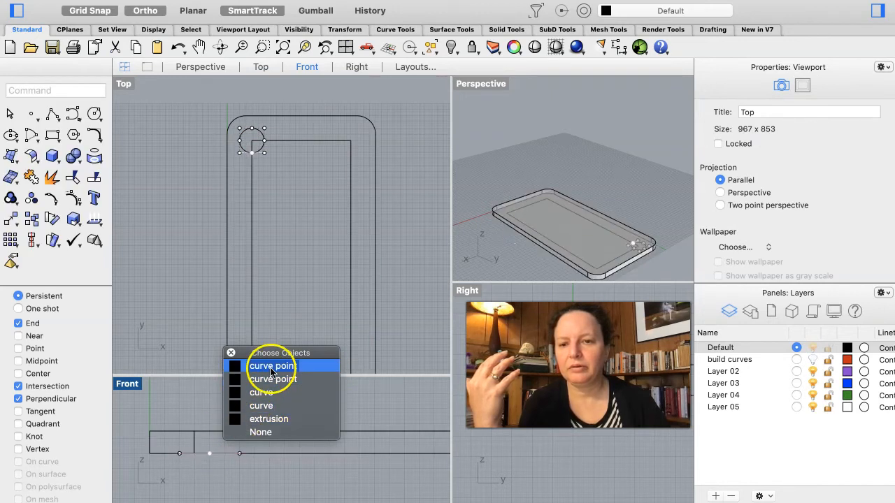
{"action": "left_click", "coordinate": [256, 366]}
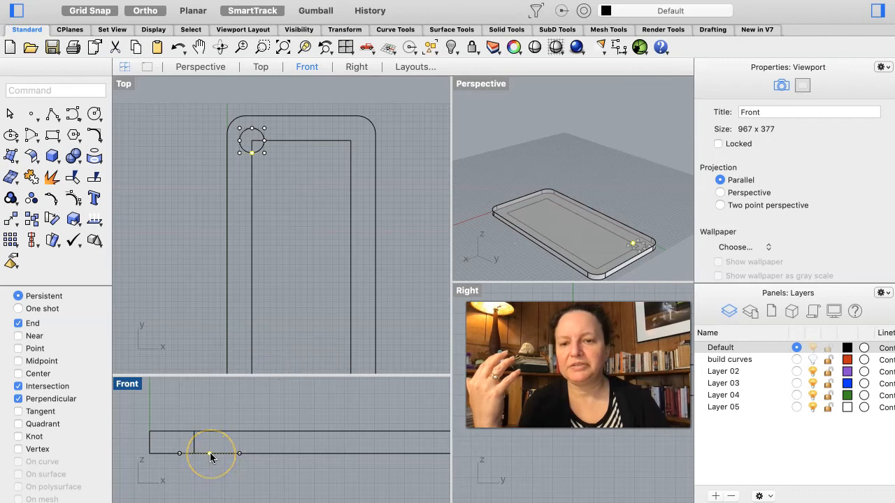
{"action": "left_click_drag", "start_coordinate": [209, 453], "coordinate": [219, 413]}
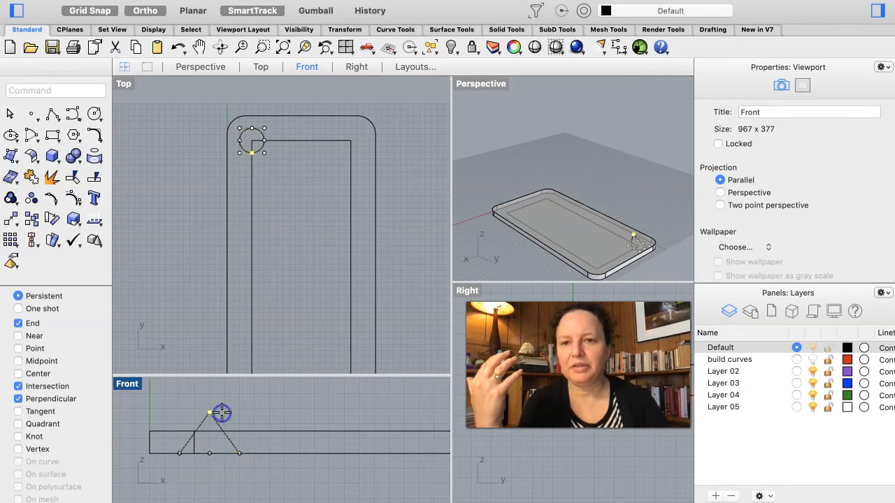
{"action": "scroll", "coordinate": [583, 253], "scroll_direction": "up", "scroll_amount": 5}
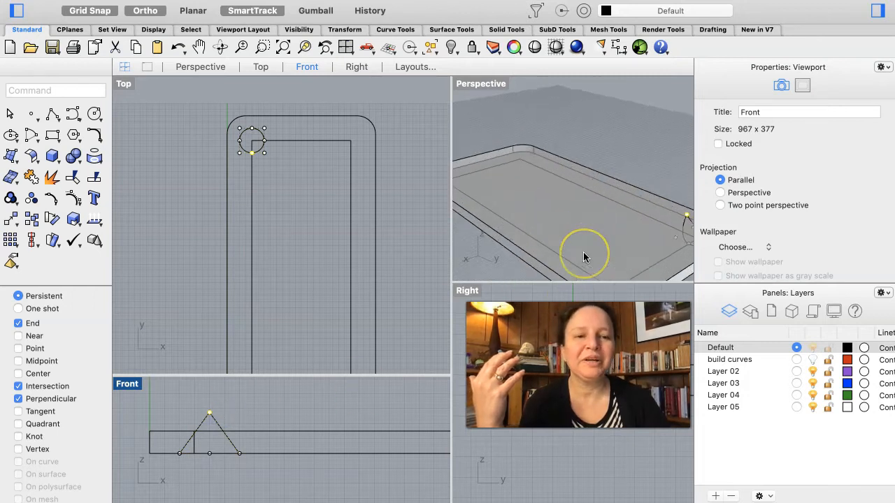
{"action": "right_click_drag", "start_coordinate": [583, 253], "coordinate": [583, 253]}
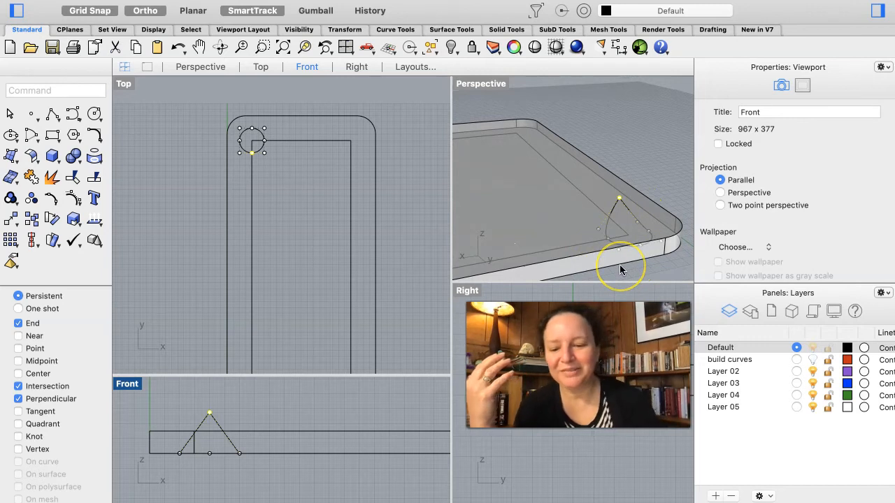
Undo the circle's control point move and clear the selection
{"action": "key", "text": "super+z"}
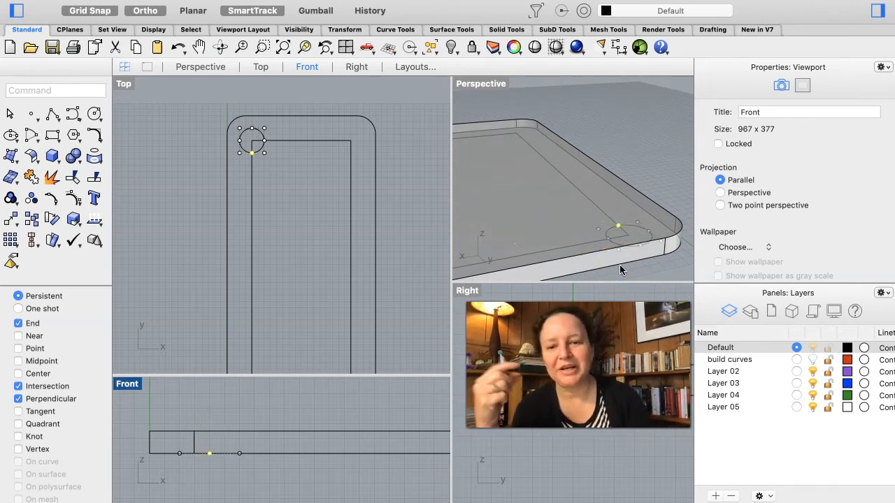
{"action": "left_click", "coordinate": [254, 418]}
{"action": "left_click", "coordinate": [217, 459]}
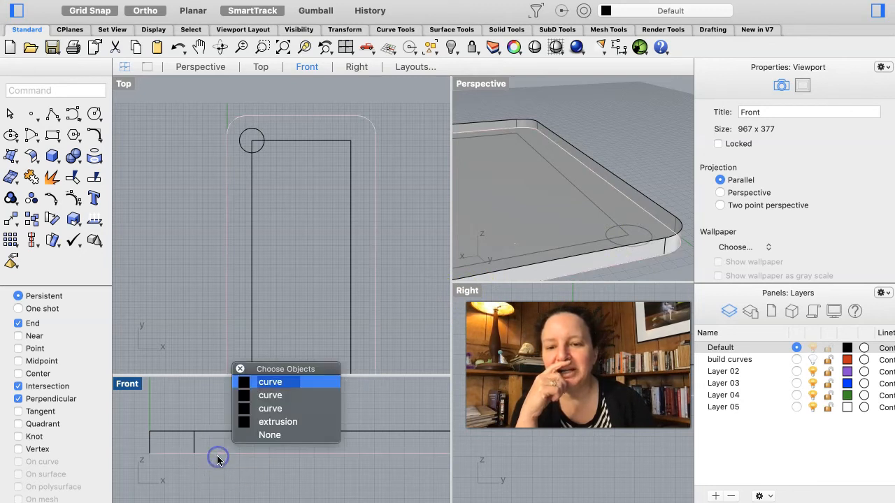
{"action": "left_click", "coordinate": [269, 435]}
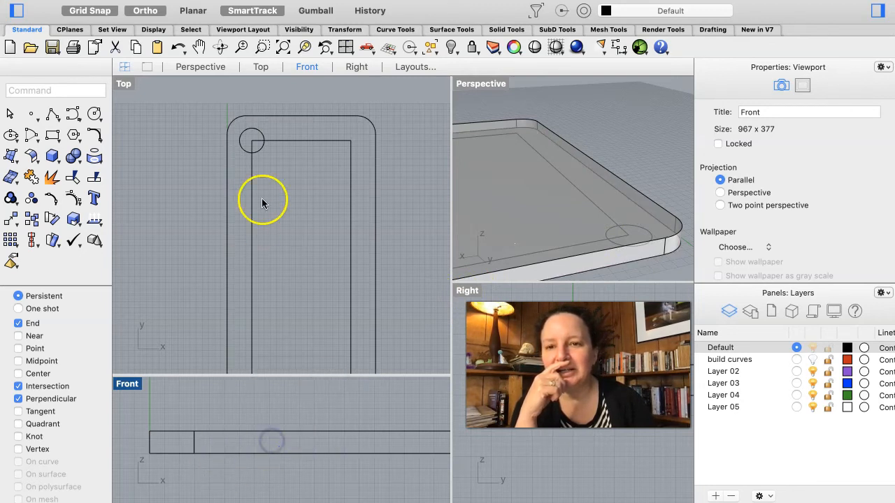
Try to extrude the corner circle into a tapered solid with a 5-degree draft angle and an extrusion distance of 29
{"action": "left_click", "coordinate": [256, 153]}
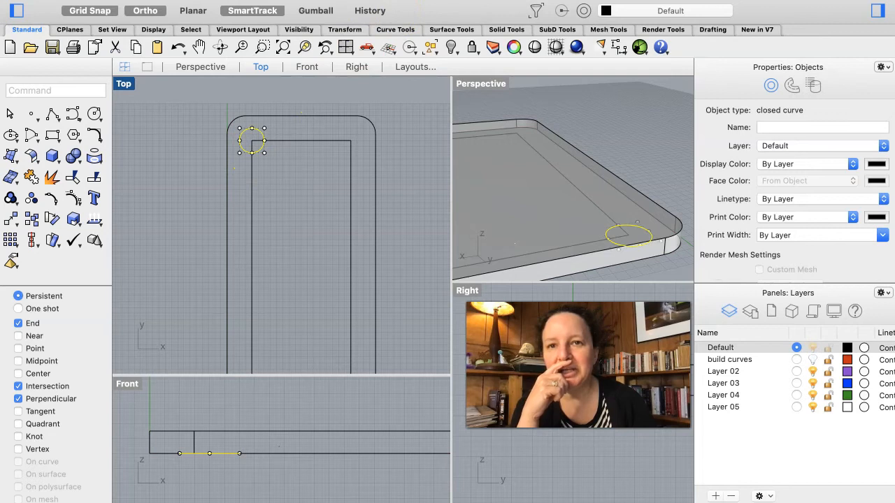
{"action": "left_click", "coordinate": [313, 1]}
{"action": "mouse_move", "coordinate": [395, 196]}
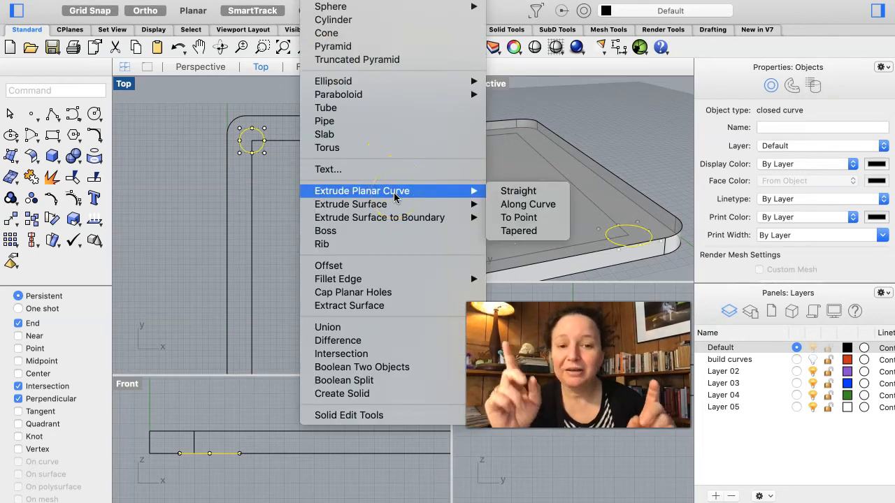
{"action": "left_click", "coordinate": [521, 231]}
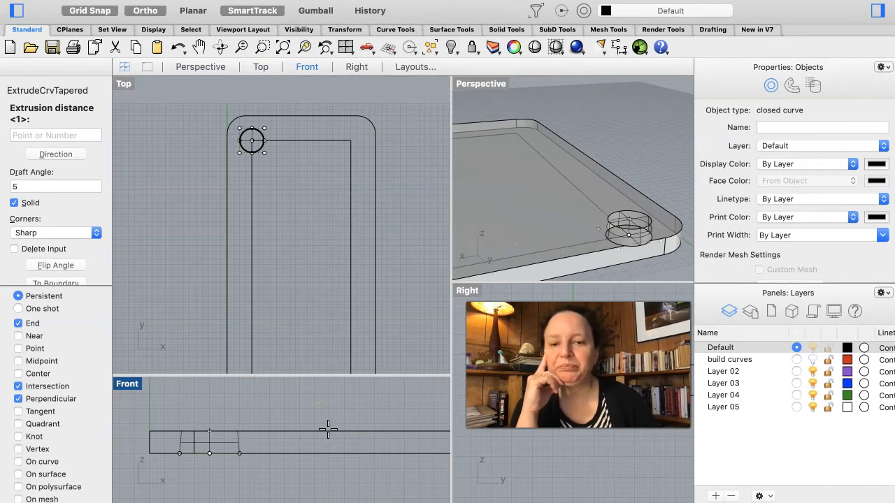
{"action": "left_click_drag", "start_coordinate": [320, 377], "coordinate": [330, 175]}
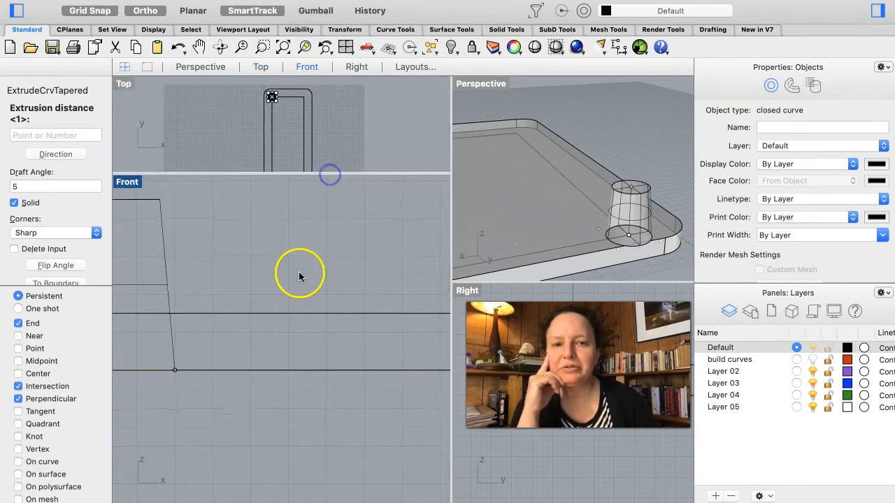
{"action": "scroll", "coordinate": [297, 459], "scroll_direction": "down", "scroll_amount": 5}
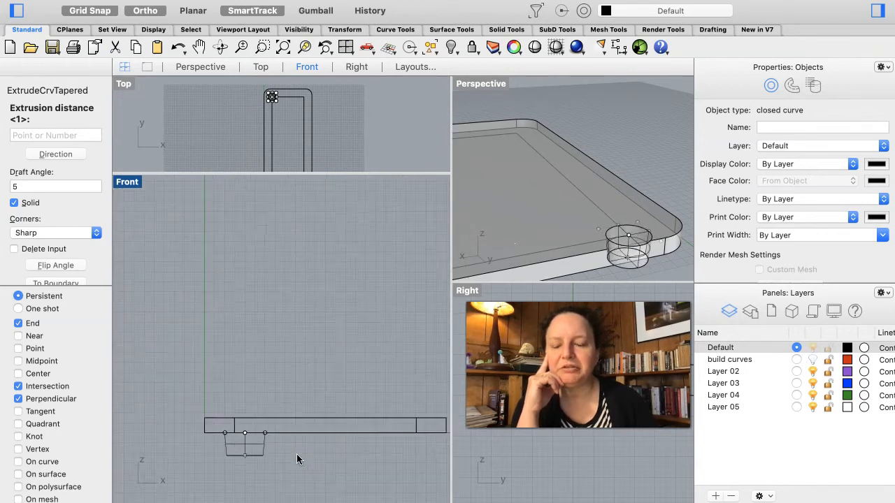
{"action": "scroll", "coordinate": [296, 459], "scroll_direction": "down", "scroll_amount": 3}
{"action": "left_click", "coordinate": [278, 352]}
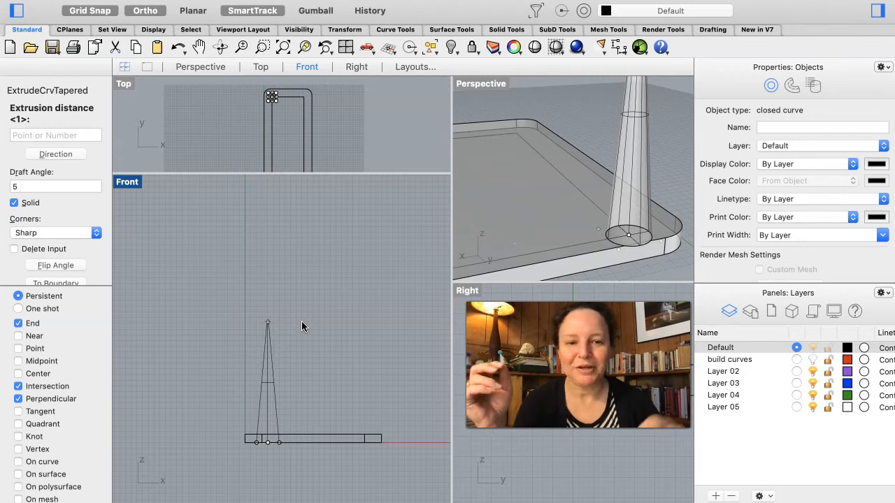
{"action": "left_click", "coordinate": [229, 326]}
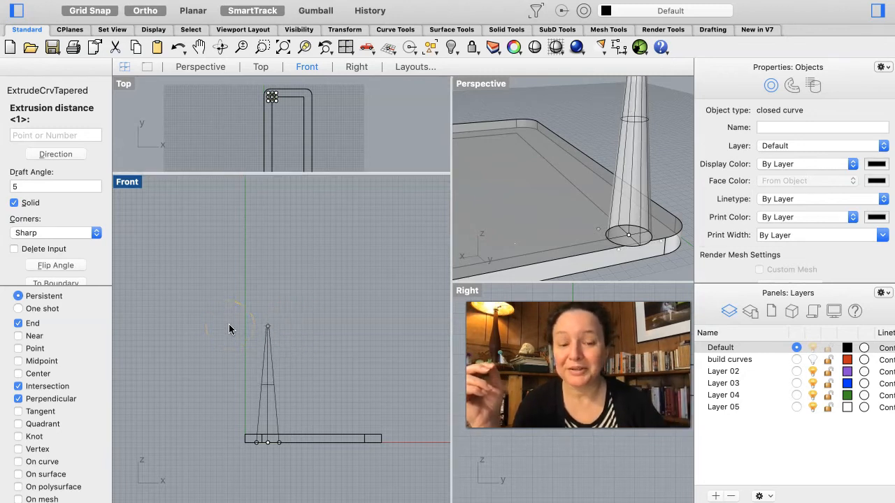
{"action": "left_click", "coordinate": [64, 135]}
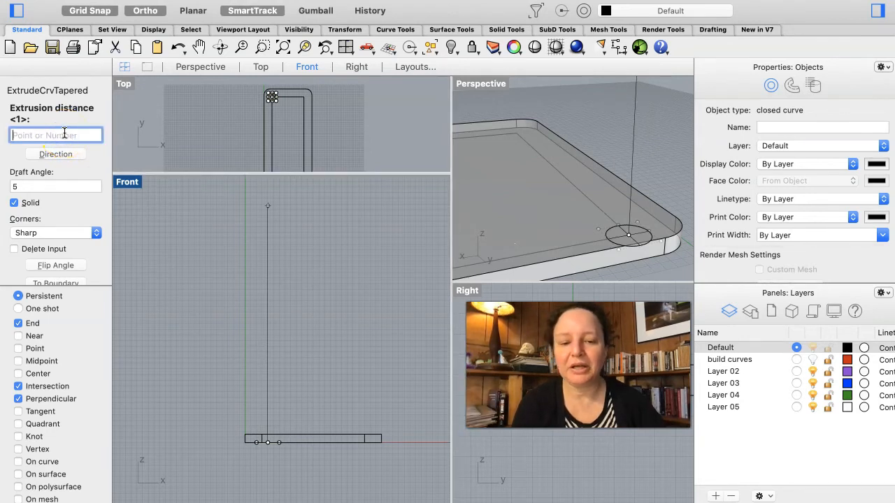
{"action": "type", "text": "29"}
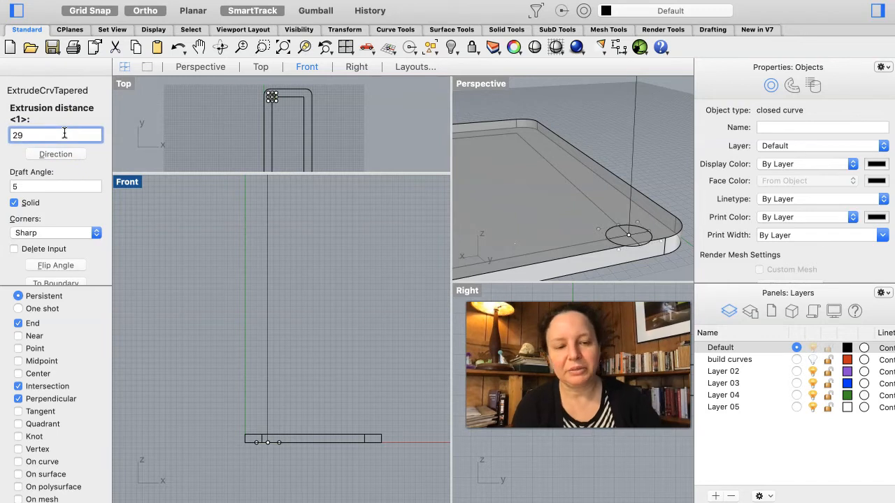
{"action": "key", "text": "Escape"}
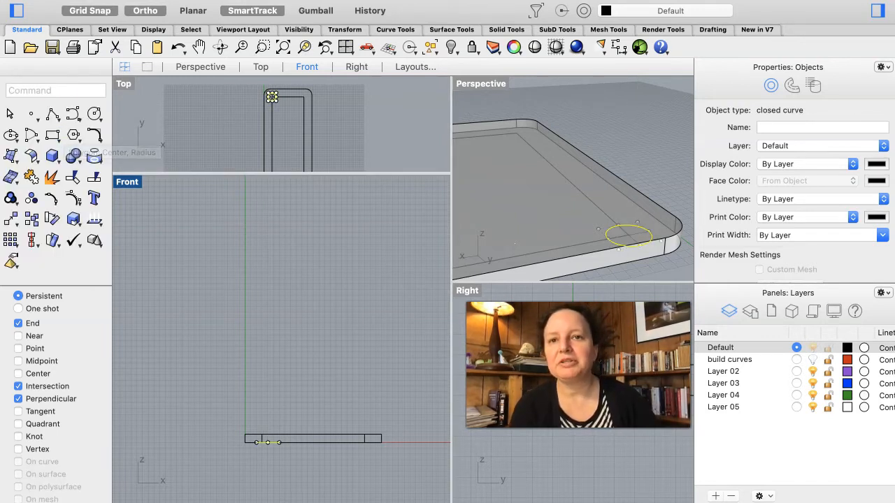
Begin extruding the corner circle as a tapered solid with sharp corners and an extrusion distance of 29
{"action": "left_click", "coordinate": [315, 1]}
{"action": "mouse_move", "coordinate": [379, 189]}
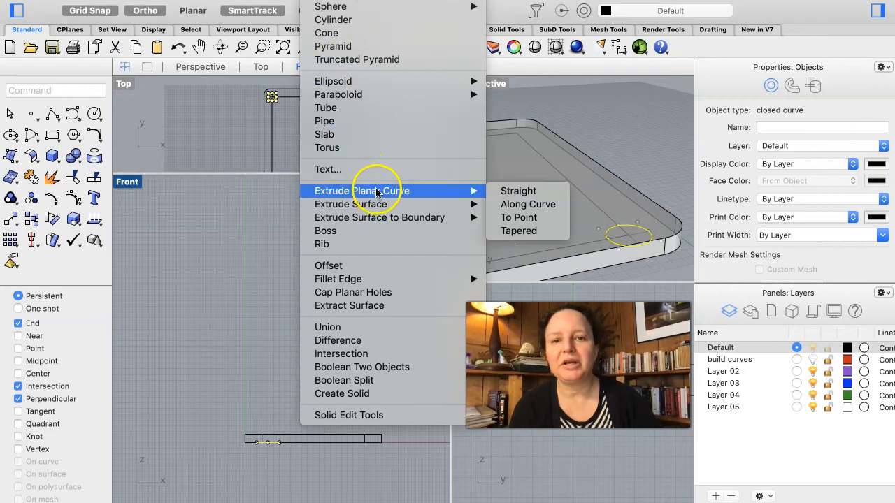
{"action": "left_click", "coordinate": [523, 232]}
{"action": "left_click", "coordinate": [41, 135]}
{"action": "type", "text": "29"}
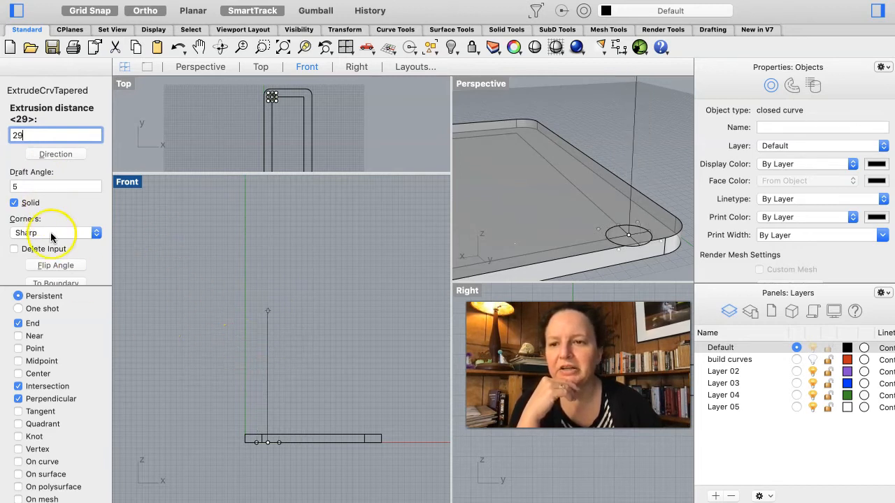
{"action": "scroll", "coordinate": [51, 238], "scroll_direction": "down", "scroll_amount": 3}
{"action": "scroll", "coordinate": [51, 238], "scroll_direction": "down", "scroll_amount": 1}
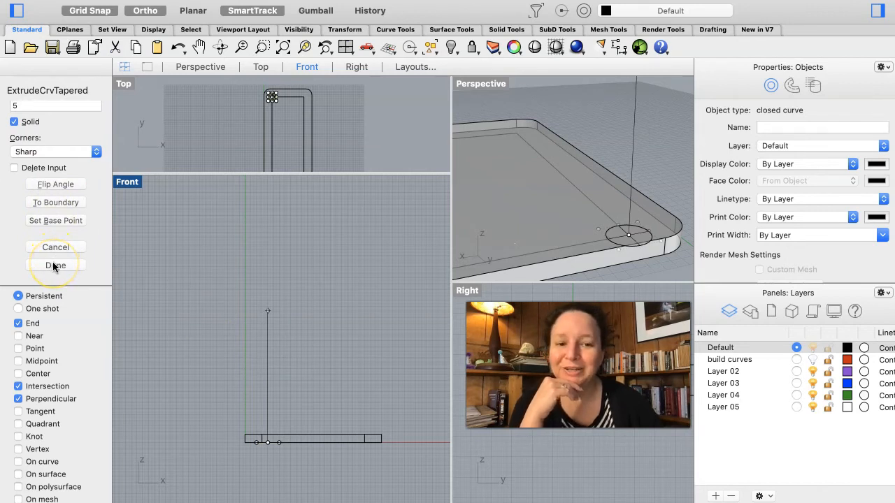
{"action": "scroll", "coordinate": [53, 267], "scroll_direction": "up", "scroll_amount": 2}
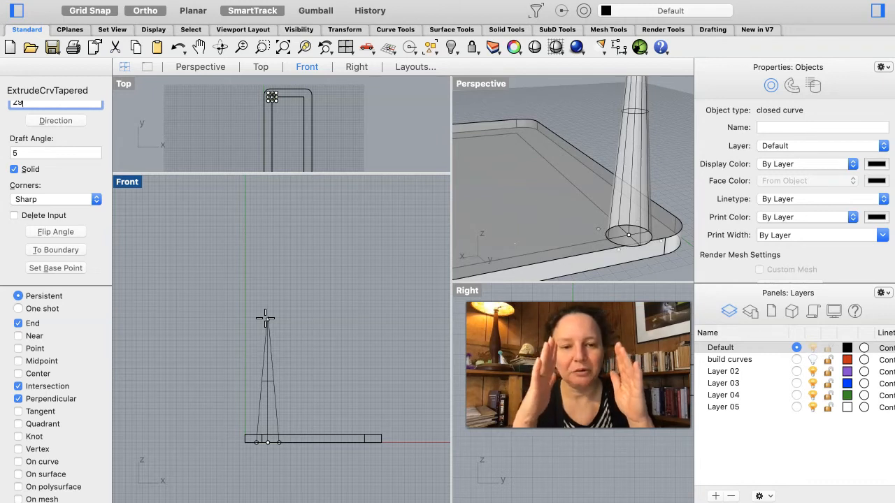
{"action": "left_click", "coordinate": [163, 271]}
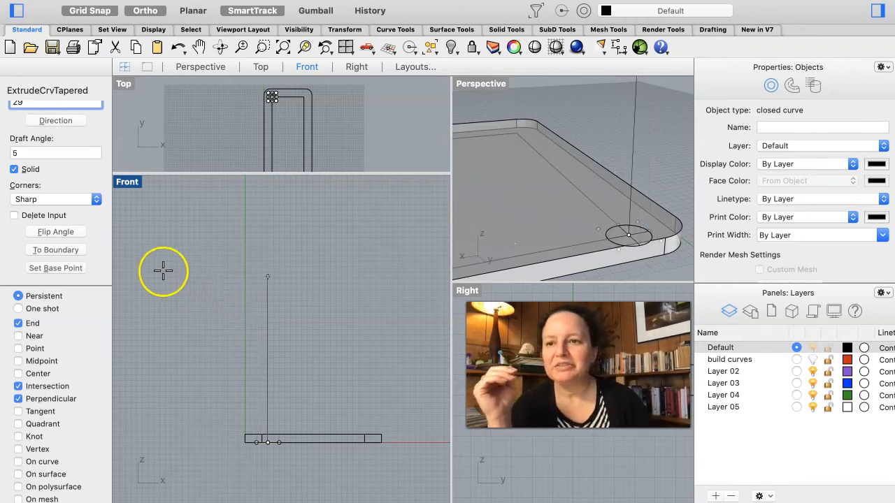
Set the draft angle to 3 degrees and complete the tapered solid extrusion
{"action": "left_click", "coordinate": [18, 153]}
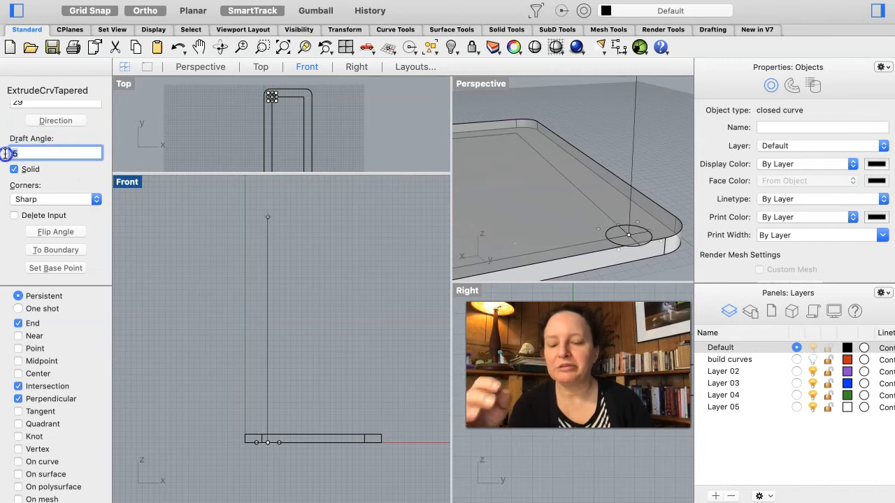
{"action": "type", "text": "3"}
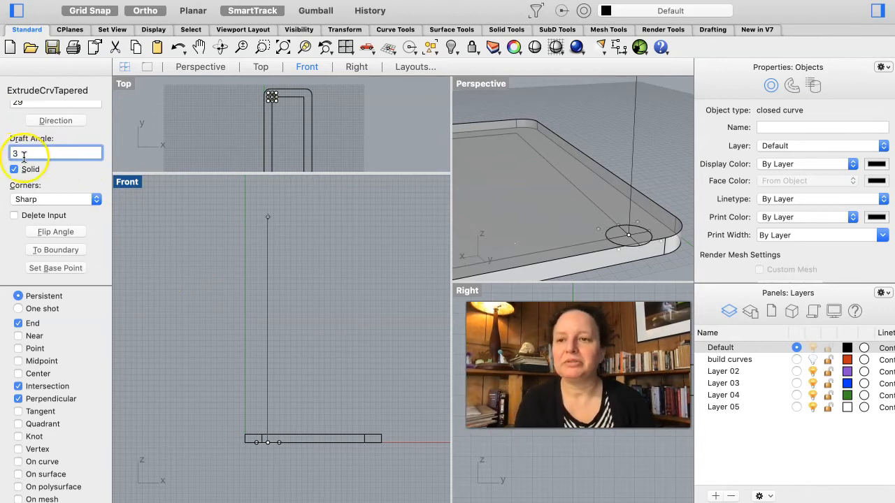
{"action": "key", "text": "Return"}
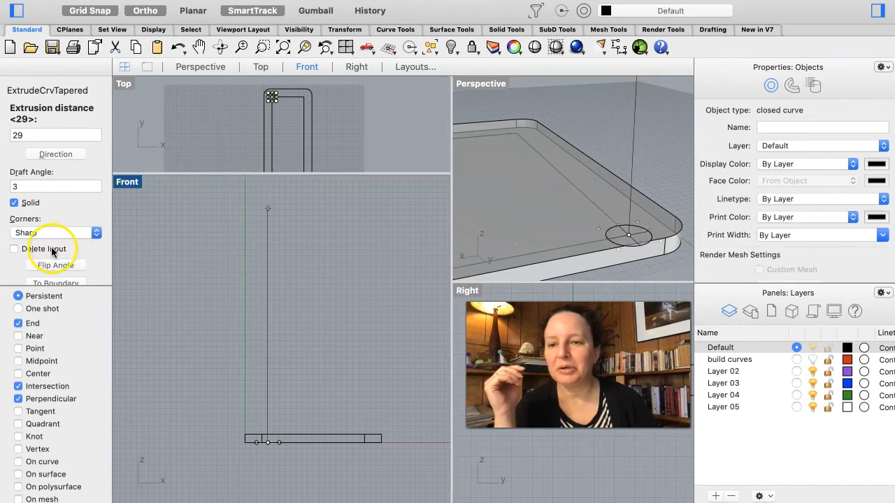
{"action": "scroll", "coordinate": [53, 251], "scroll_direction": "down", "scroll_amount": 3}
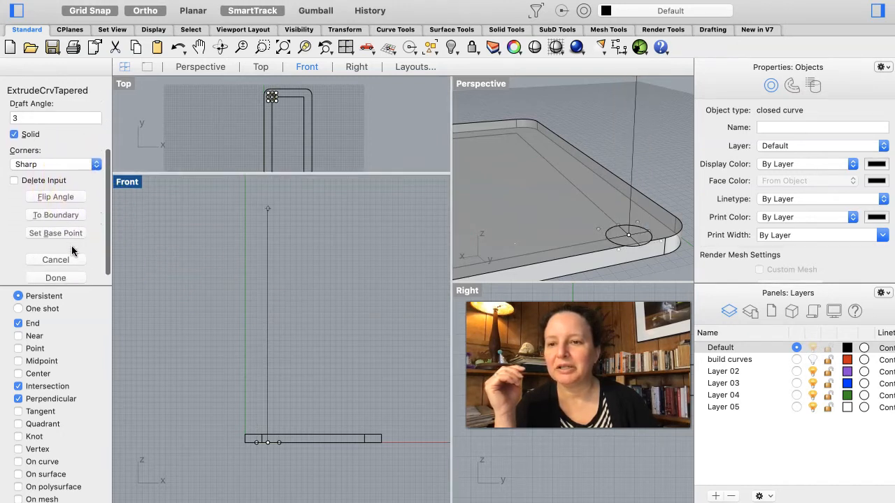
{"action": "scroll", "coordinate": [73, 248], "scroll_direction": "down", "scroll_amount": 1}
{"action": "left_click", "coordinate": [65, 267]}
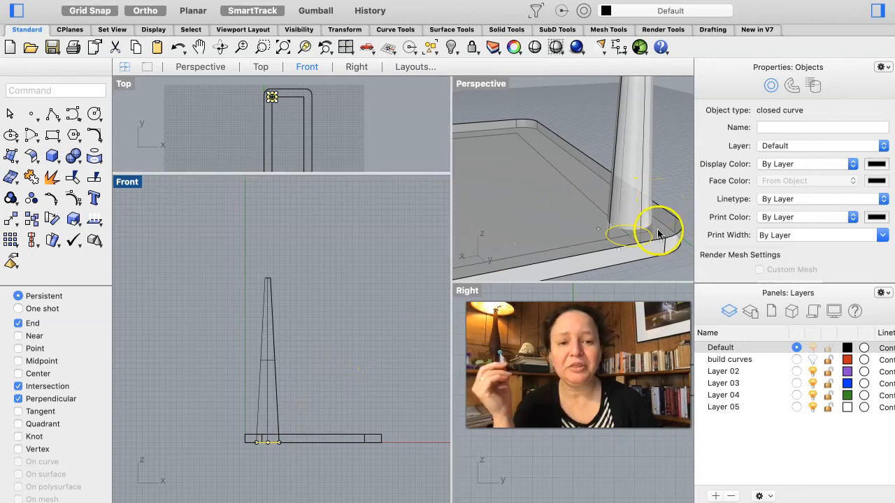
Examine how the tapered leg's base sits inside the slab in the Perspective and Front viewports
{"action": "scroll", "coordinate": [648, 228], "scroll_direction": "down", "scroll_amount": 8}
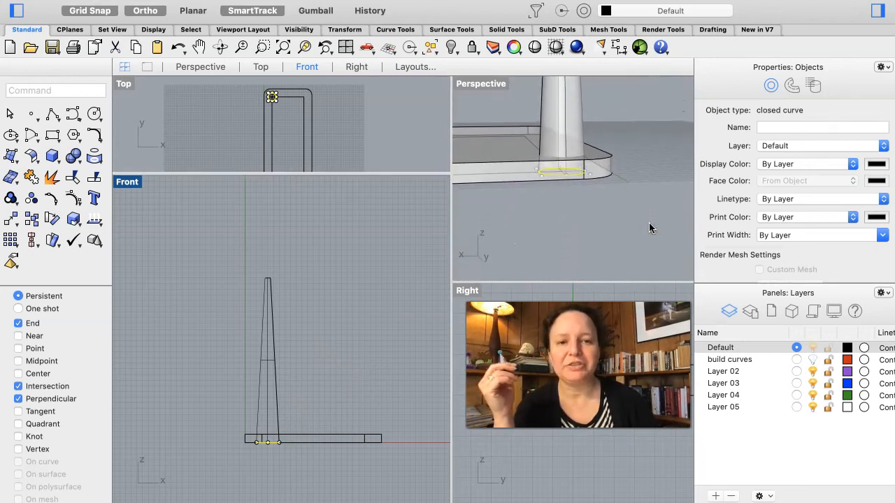
{"action": "scroll", "coordinate": [649, 228], "scroll_direction": "up", "scroll_amount": 6}
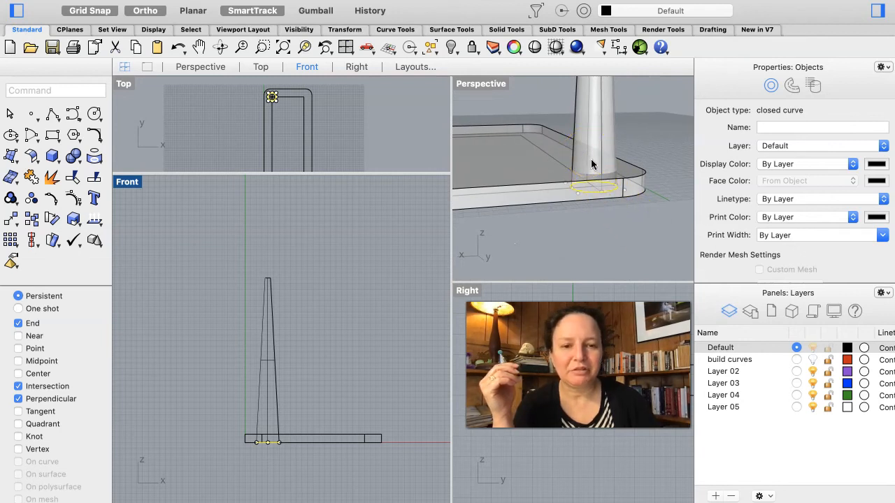
{"action": "left_click", "coordinate": [592, 200]}
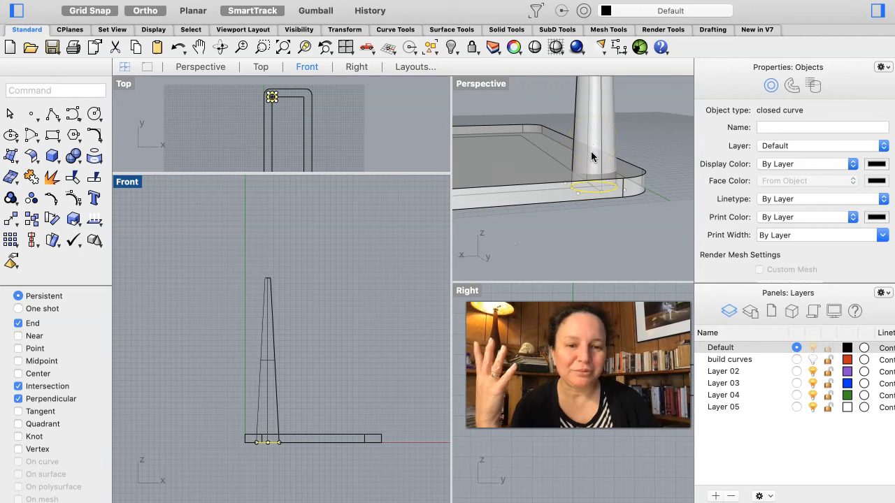
{"action": "left_click", "coordinate": [592, 202]}
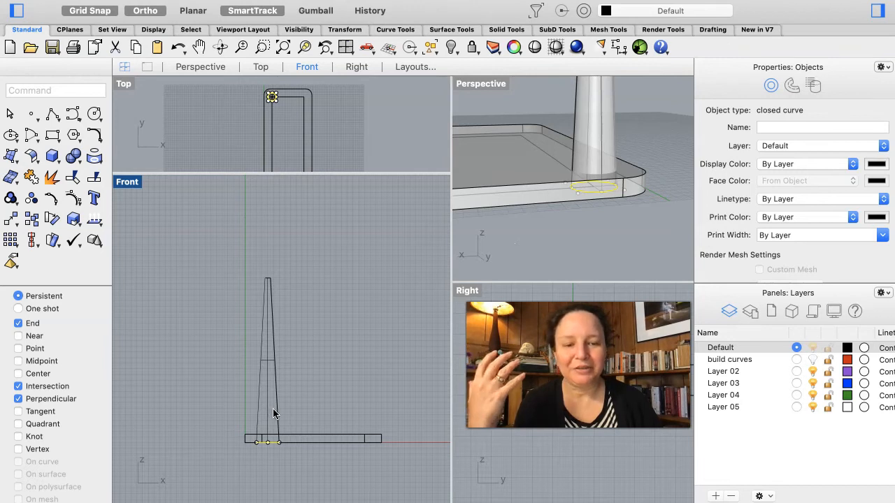
{"action": "scroll", "coordinate": [276, 453], "scroll_direction": "down", "scroll_amount": 4}
{"action": "scroll", "coordinate": [276, 457], "scroll_direction": "down", "scroll_amount": 1}
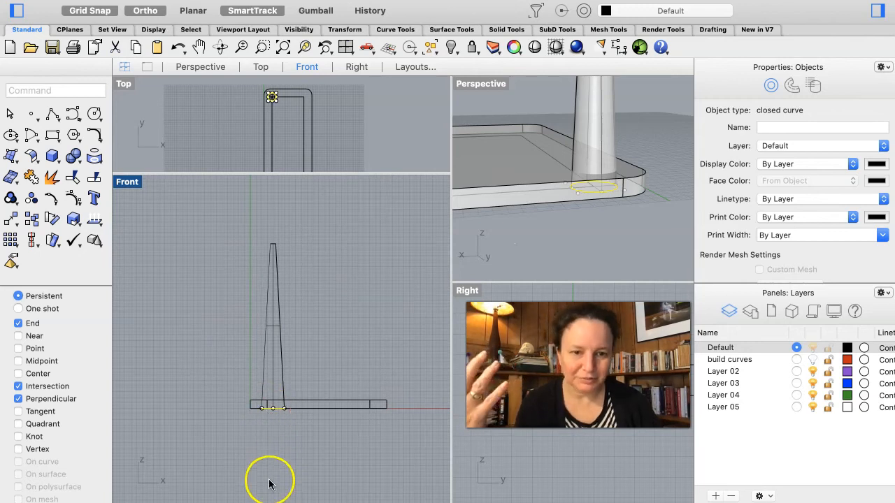
{"action": "scroll", "coordinate": [268, 474], "scroll_direction": "down", "scroll_amount": 4}
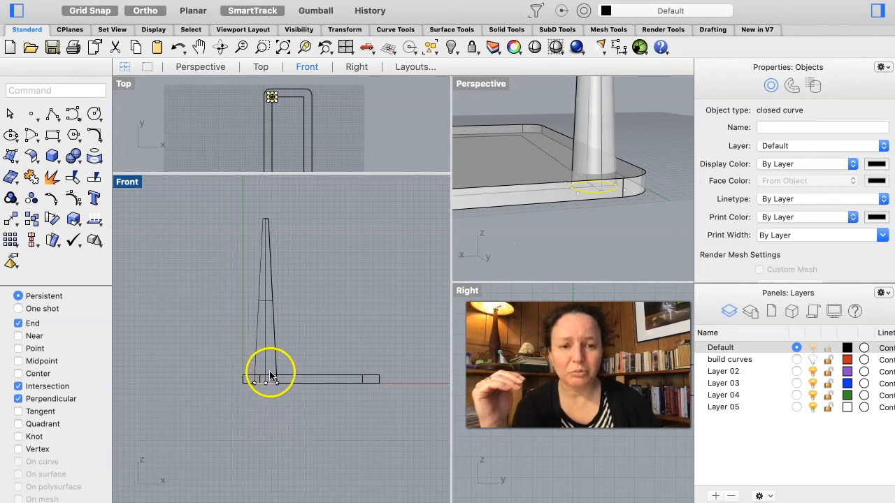
Move the corner circle from its center straight up to the slab's top face in the Front viewport, with the Perpendicular snap off and Ortho on
{"action": "scroll", "coordinate": [263, 395], "scroll_direction": "up", "scroll_amount": 10}
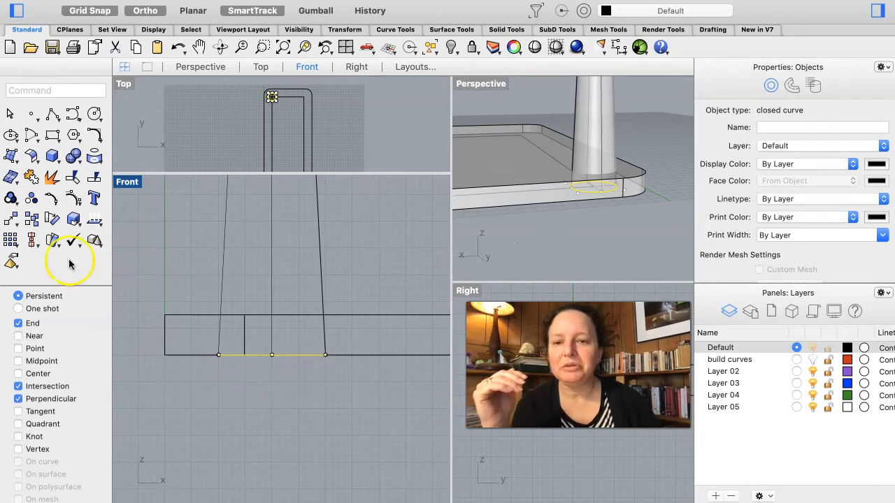
{"action": "left_click", "coordinate": [10, 219]}
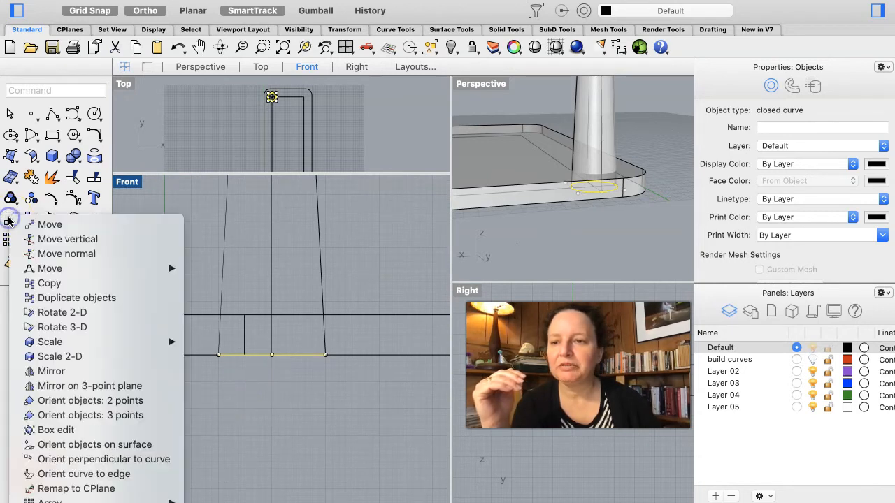
{"action": "left_click", "coordinate": [33, 226]}
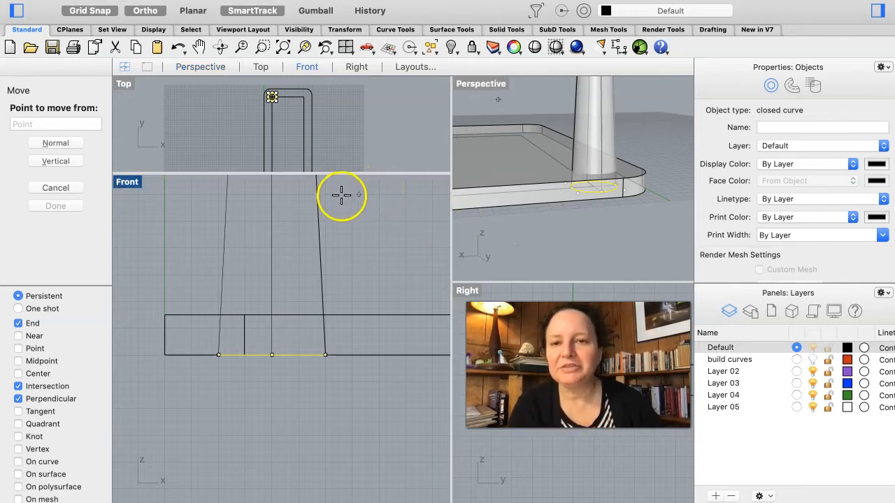
{"action": "right_click_drag", "start_coordinate": [667, 166], "coordinate": [667, 165]}
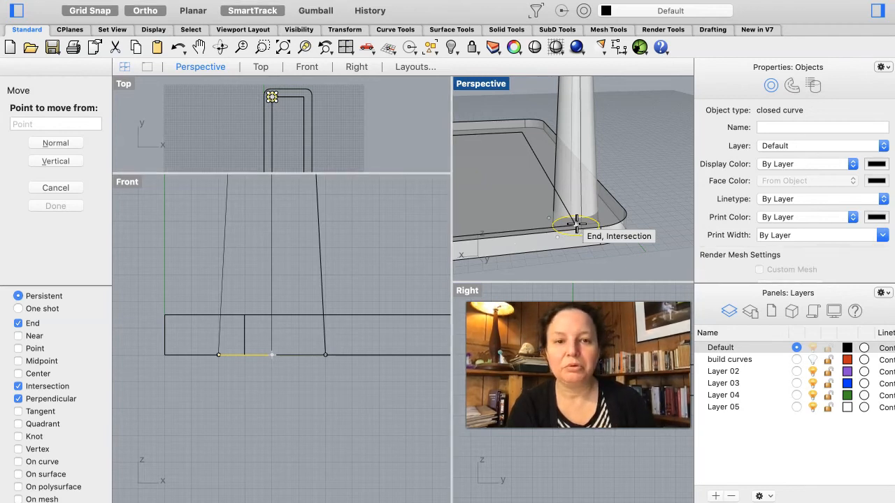
{"action": "left_click", "coordinate": [576, 222]}
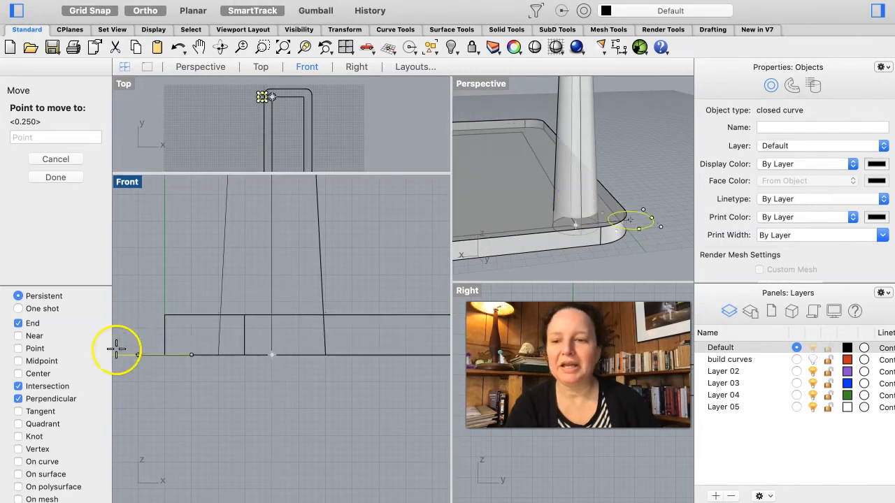
{"action": "left_click", "coordinate": [19, 398]}
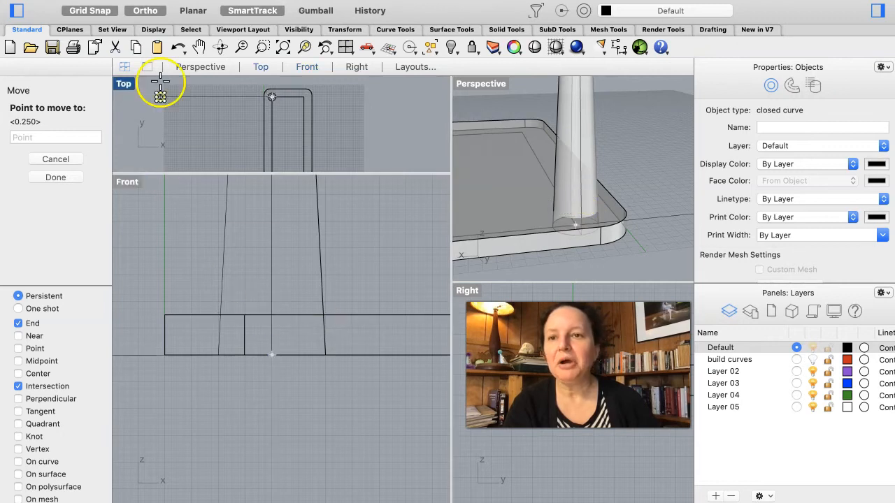
{"action": "left_click", "coordinate": [145, 12]}
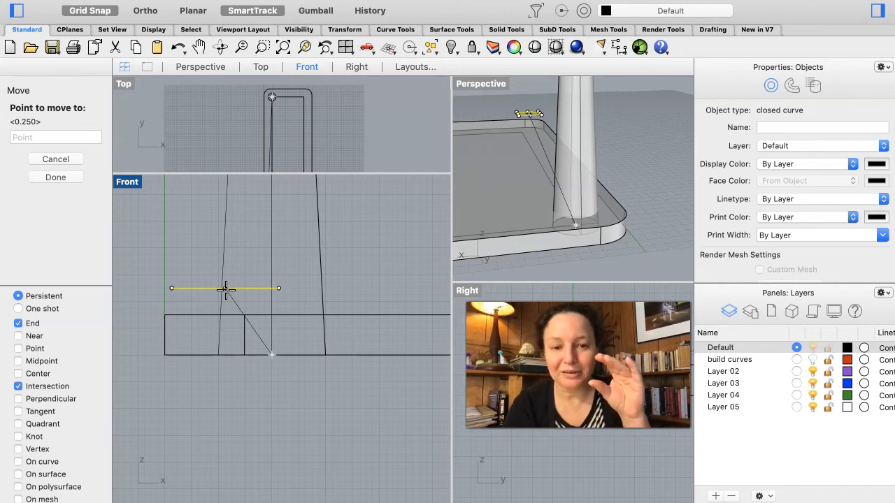
{"action": "left_click", "coordinate": [123, 120]}
{"action": "left_click", "coordinate": [140, 11]}
{"action": "left_click", "coordinate": [328, 326]}
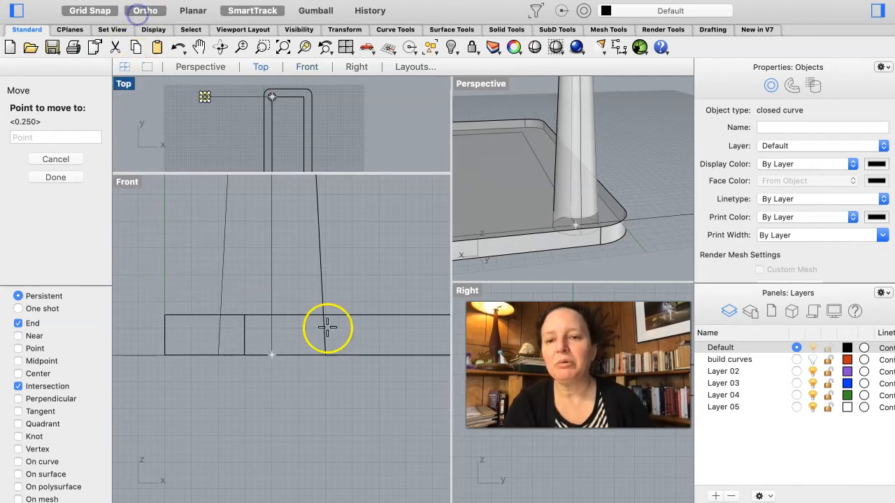
{"action": "left_click", "coordinate": [272, 313]}
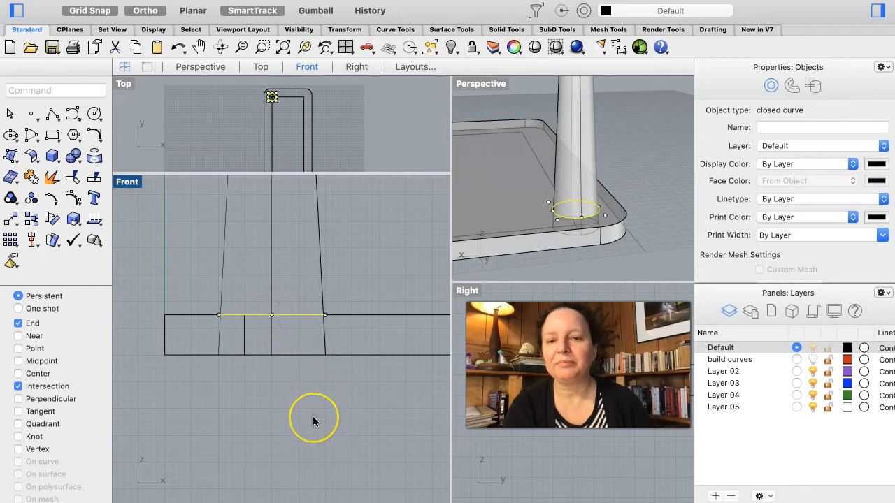
Examine the slab and tapered leg from several angles in the Perspective viewport and clear the circle's selection
{"action": "scroll", "coordinate": [313, 421], "scroll_direction": "down", "scroll_amount": 6}
{"action": "scroll", "coordinate": [301, 432], "scroll_direction": "right", "scroll_amount": 5}
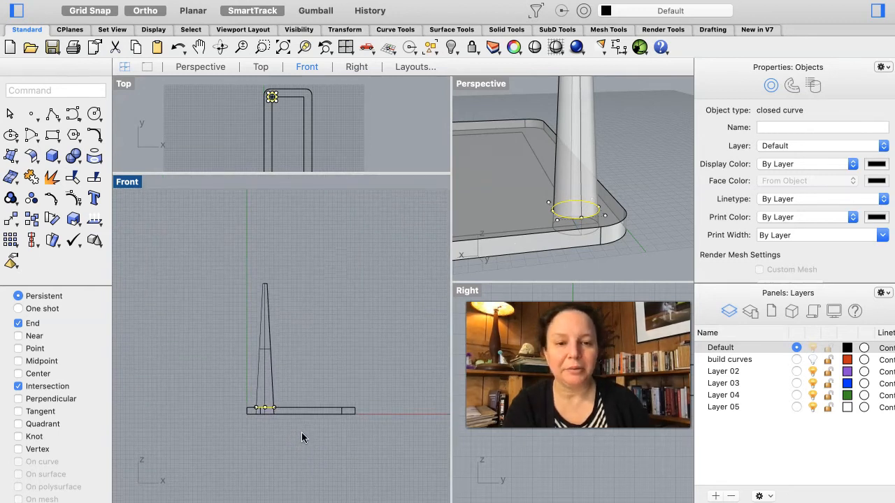
{"action": "scroll", "coordinate": [615, 235], "scroll_direction": "down", "scroll_amount": 5}
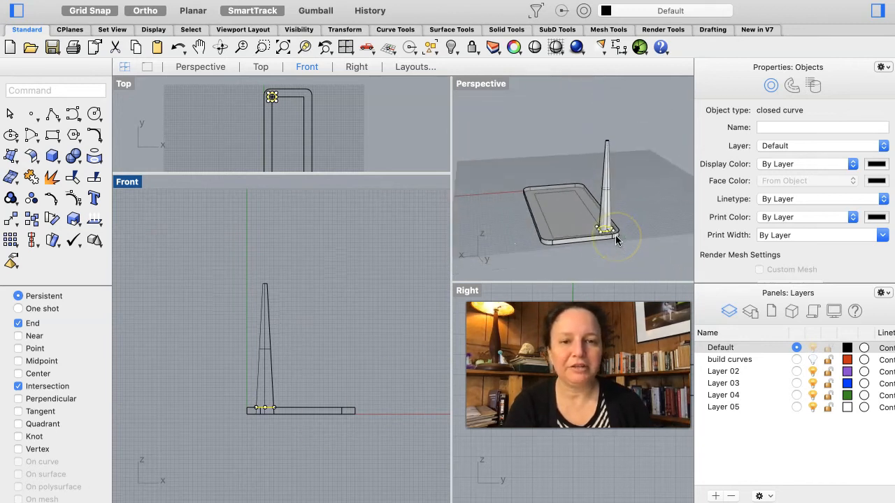
{"action": "scroll", "coordinate": [591, 189], "scroll_direction": "right", "scroll_amount": 8}
{"action": "scroll", "coordinate": [591, 189], "scroll_direction": "right", "scroll_amount": 8}
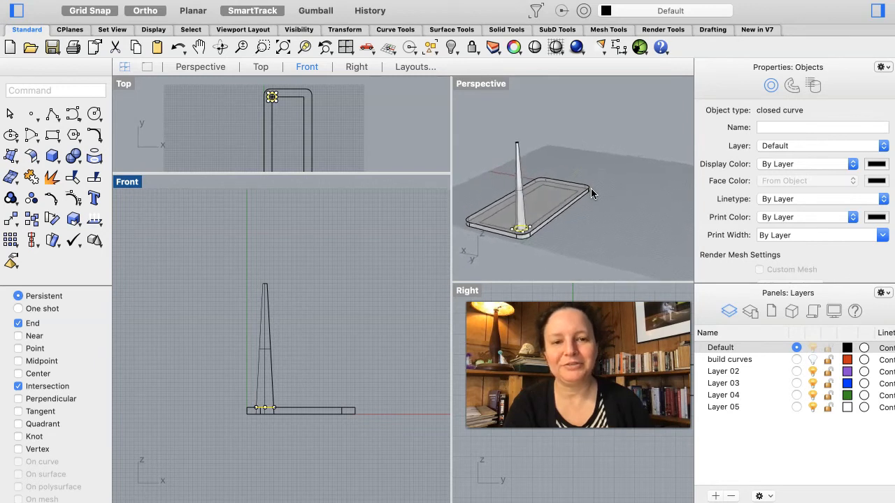
{"action": "scroll", "coordinate": [591, 188], "scroll_direction": "right", "scroll_amount": 8}
{"action": "scroll", "coordinate": [591, 188], "scroll_direction": "right", "scroll_amount": 1}
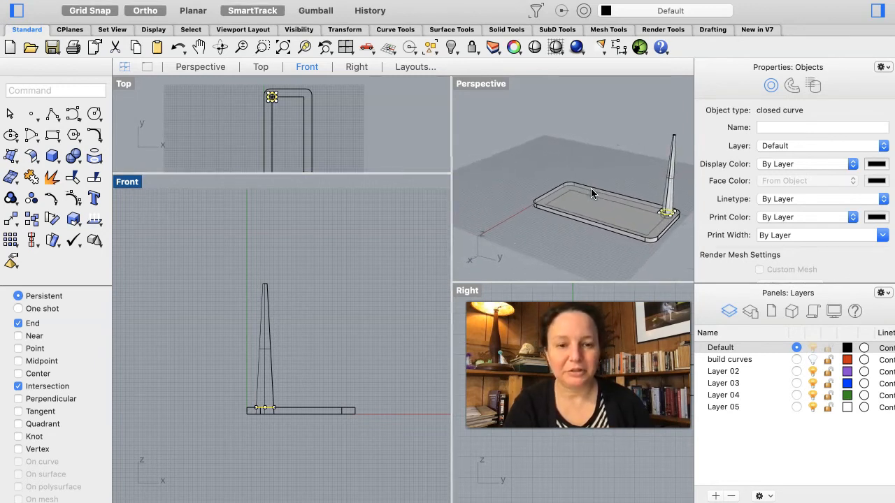
{"action": "left_click", "coordinate": [540, 259]}
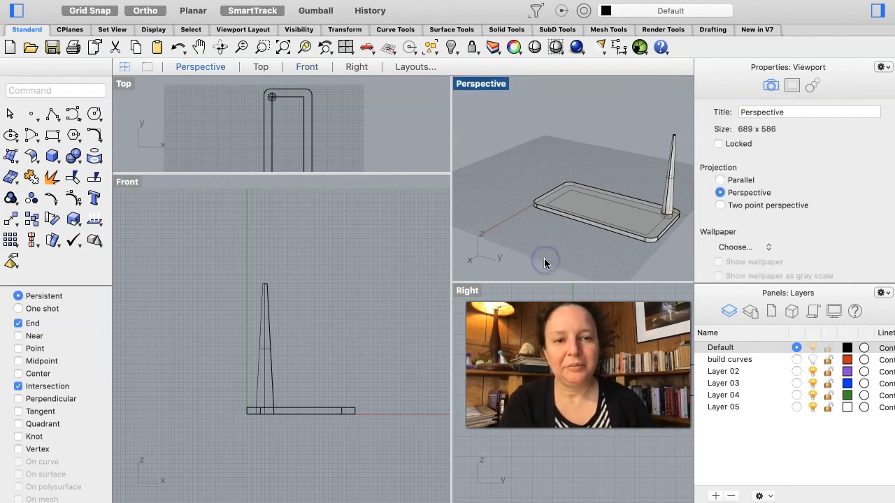
Select the tapered leg to inspect how its base overlaps the slab up close, and deselect it
{"action": "left_click", "coordinate": [669, 201]}
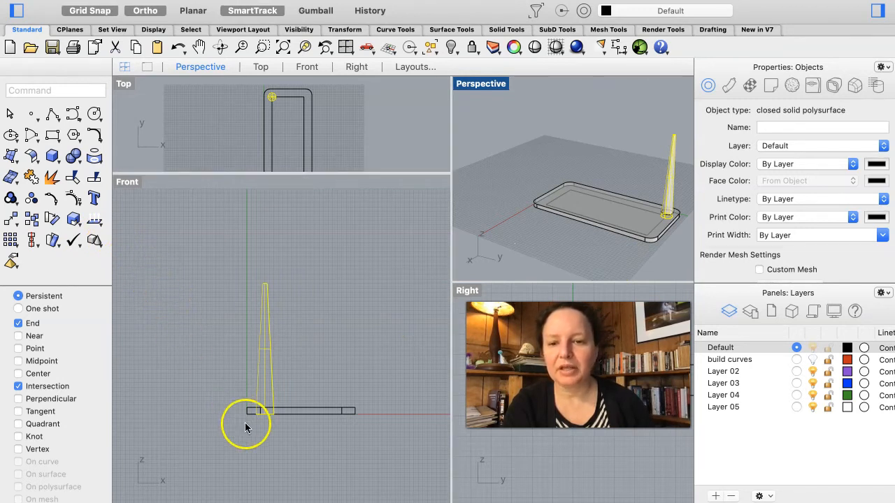
{"action": "scroll", "coordinate": [283, 447], "scroll_direction": "up", "scroll_amount": 5}
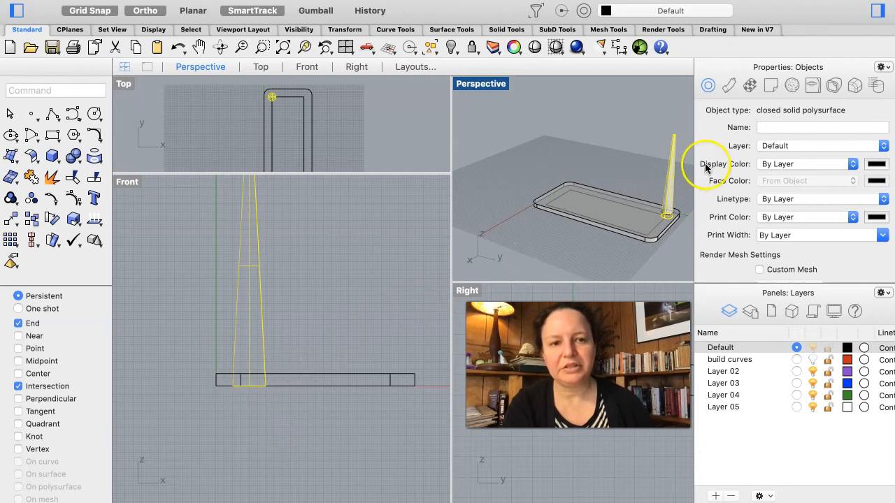
{"action": "right_click_drag", "start_coordinate": [641, 226], "coordinate": [642, 214]}
{"action": "scroll", "coordinate": [640, 221], "scroll_direction": "up", "scroll_amount": 8}
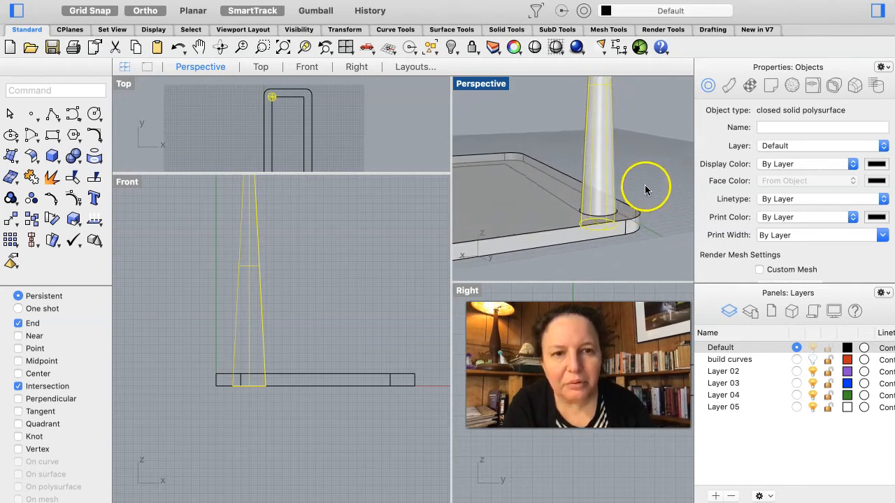
{"action": "left_click", "coordinate": [646, 187]}
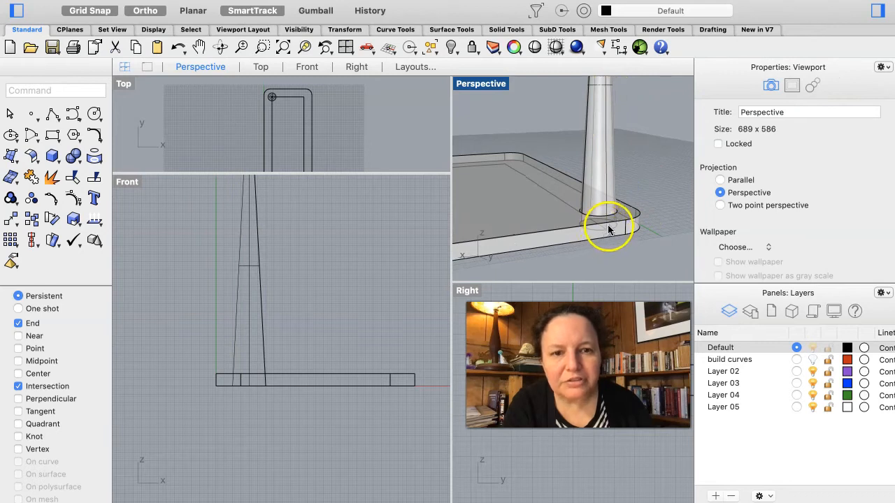
{"action": "scroll", "coordinate": [603, 225], "scroll_direction": "up", "scroll_amount": 2}
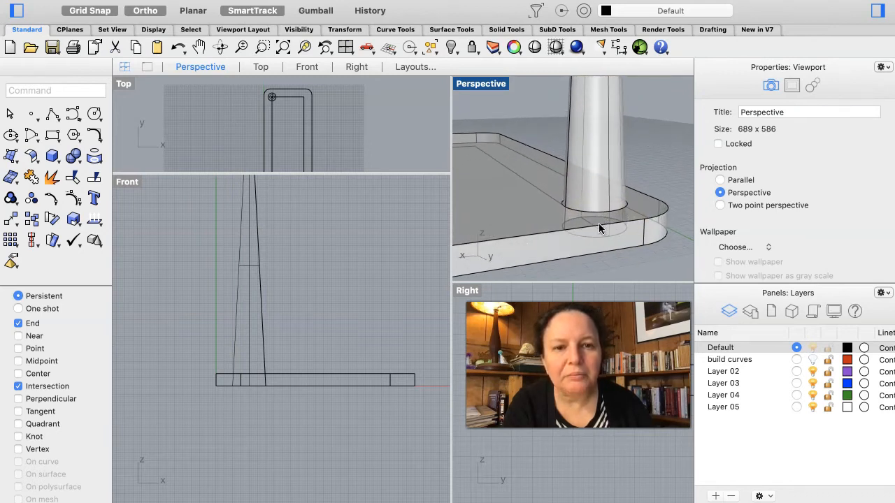
Move the tapered leg straight up from the inner rectangle's corner to the slab's top face in the Front viewport, and deselect it
{"action": "scroll", "coordinate": [599, 228], "scroll_direction": "up", "scroll_amount": 2}
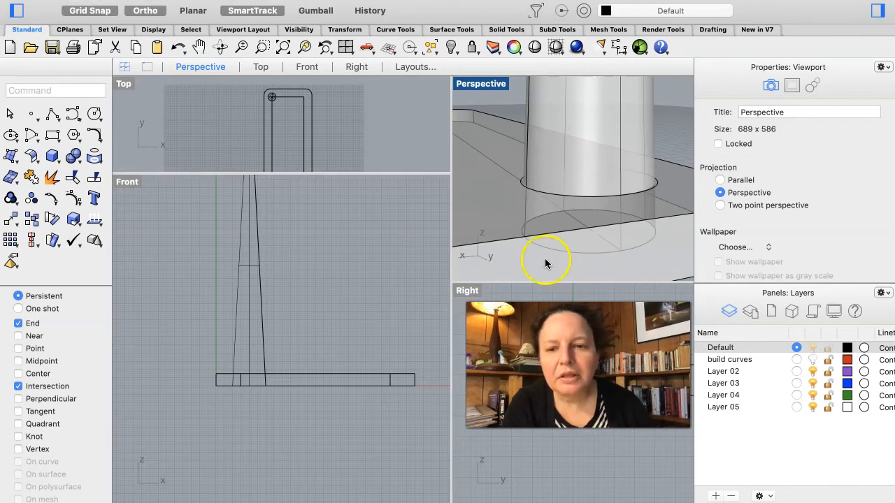
{"action": "left_click", "coordinate": [248, 363]}
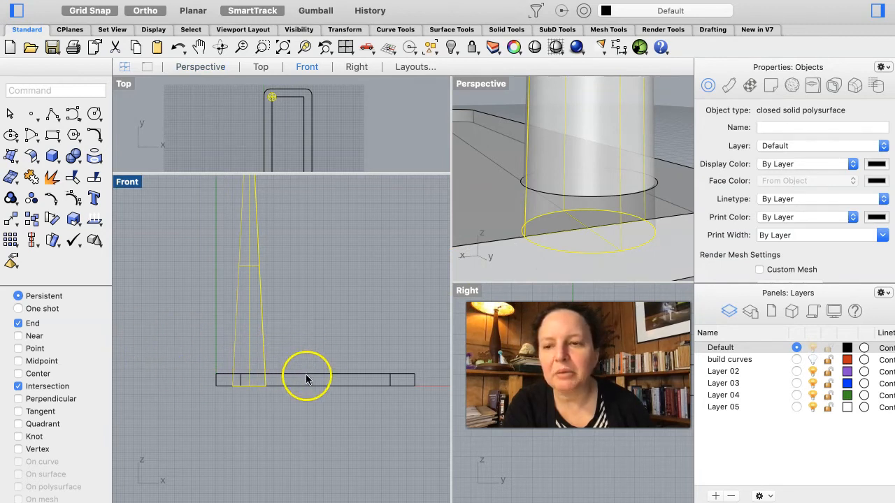
{"action": "left_click", "coordinate": [7, 218]}
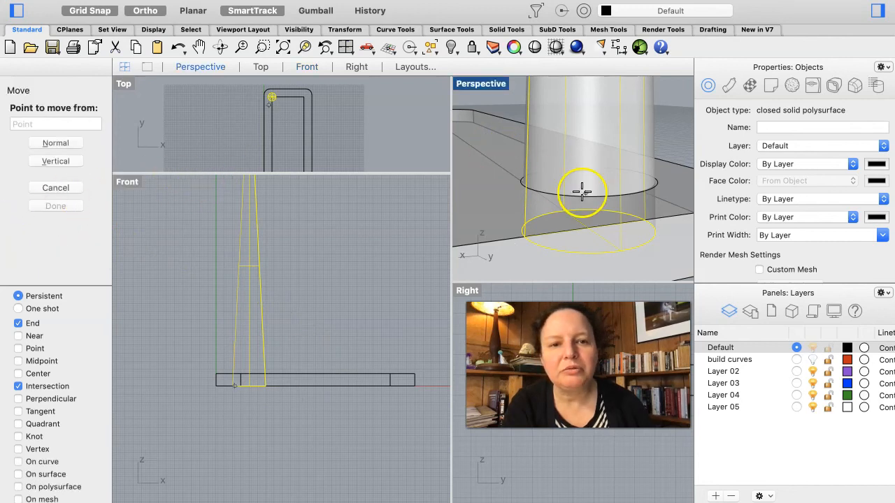
{"action": "left_click", "coordinate": [592, 227]}
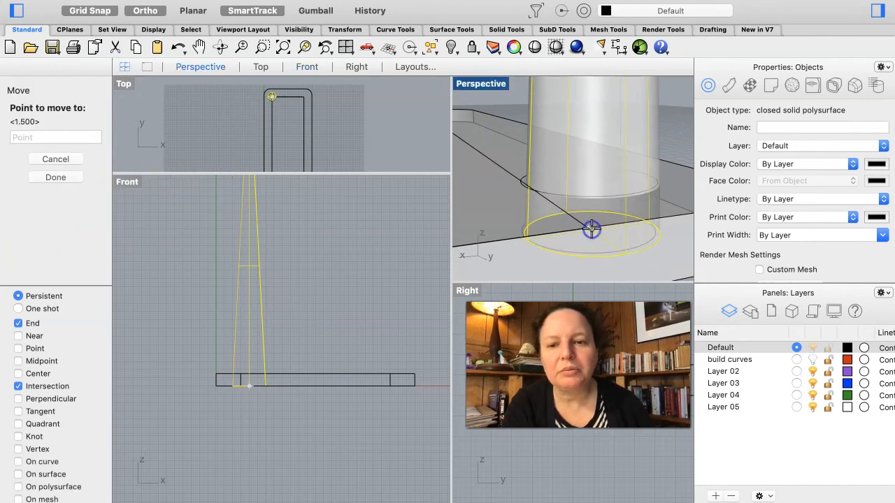
{"action": "left_click", "coordinate": [246, 374]}
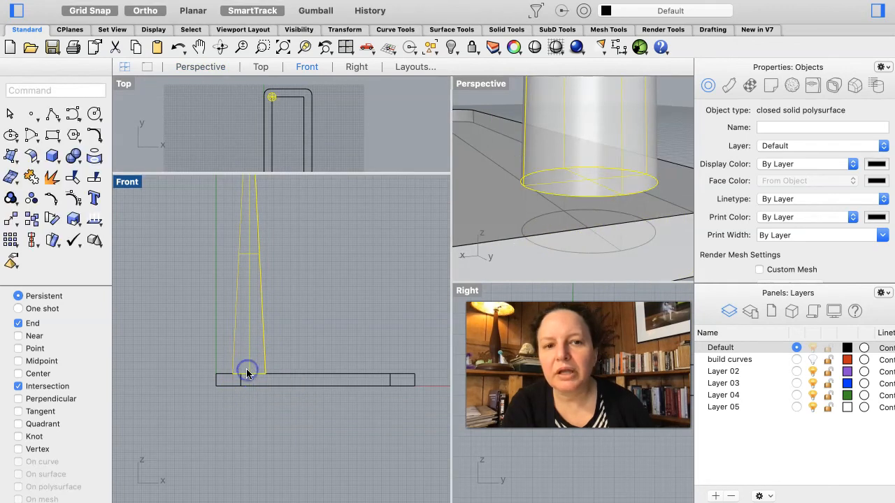
{"action": "left_click", "coordinate": [303, 354]}
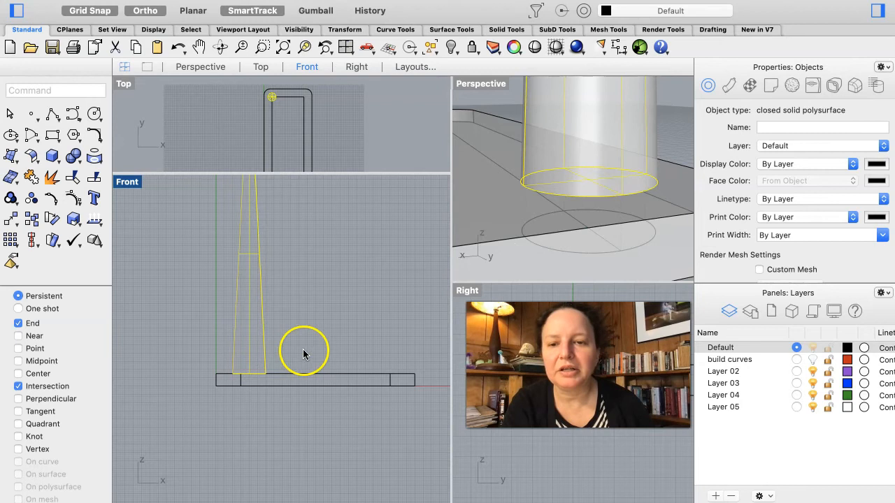
Start a copy of the tapered leg and turn on the Center snap for picking its base point
{"action": "scroll", "coordinate": [302, 354], "scroll_direction": "down", "scroll_amount": 5}
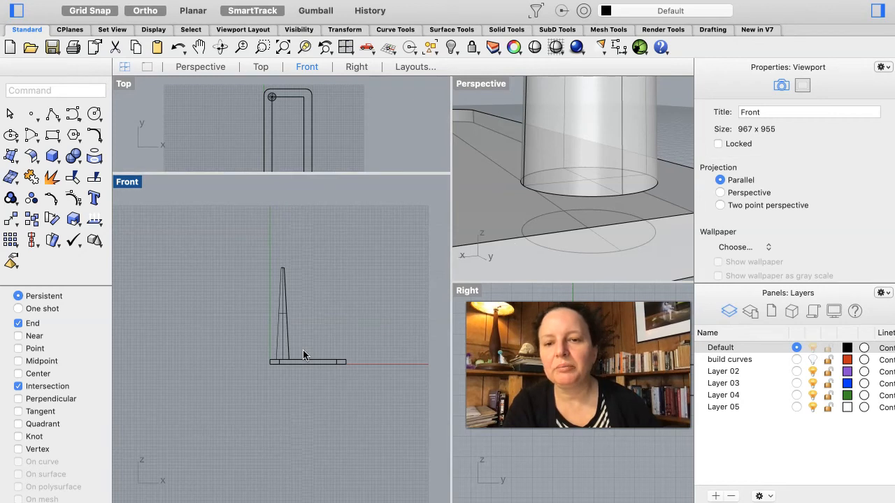
{"action": "scroll", "coordinate": [303, 353], "scroll_direction": "up", "scroll_amount": 2}
{"action": "scroll", "coordinate": [303, 350], "scroll_direction": "up", "scroll_amount": 1}
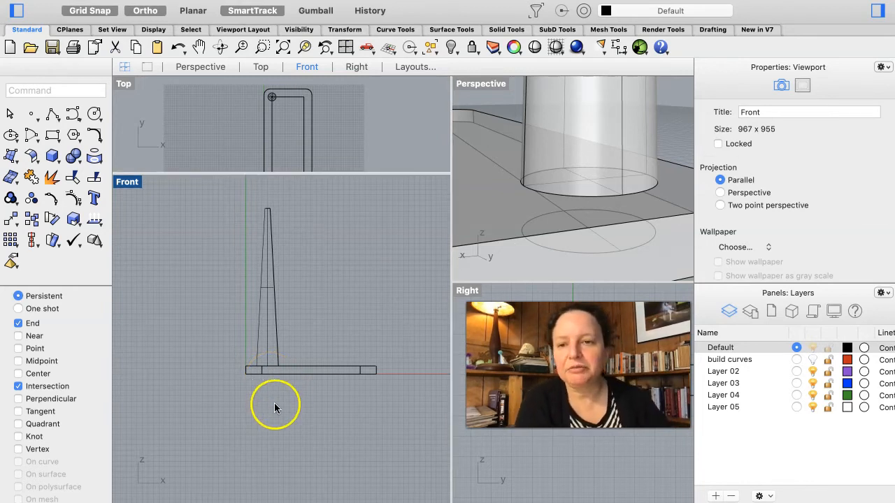
{"action": "left_click", "coordinate": [32, 221]}
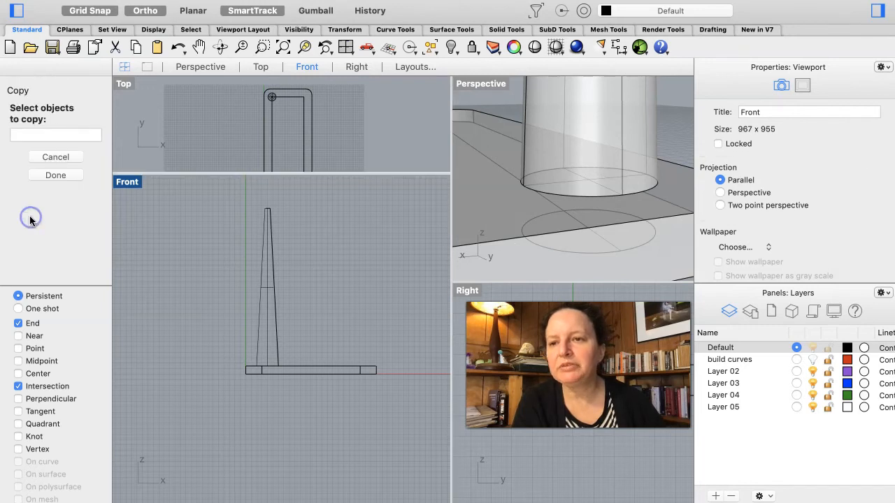
{"action": "left_click", "coordinate": [266, 290]}
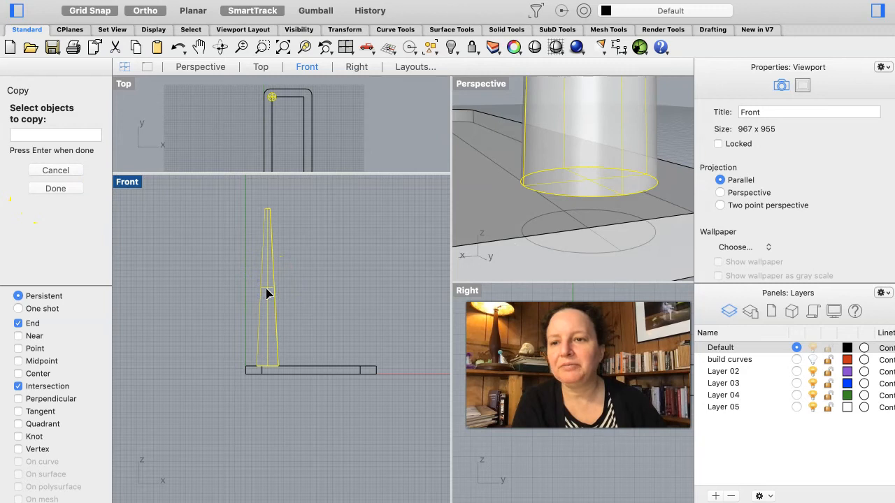
{"action": "key", "text": "Return"}
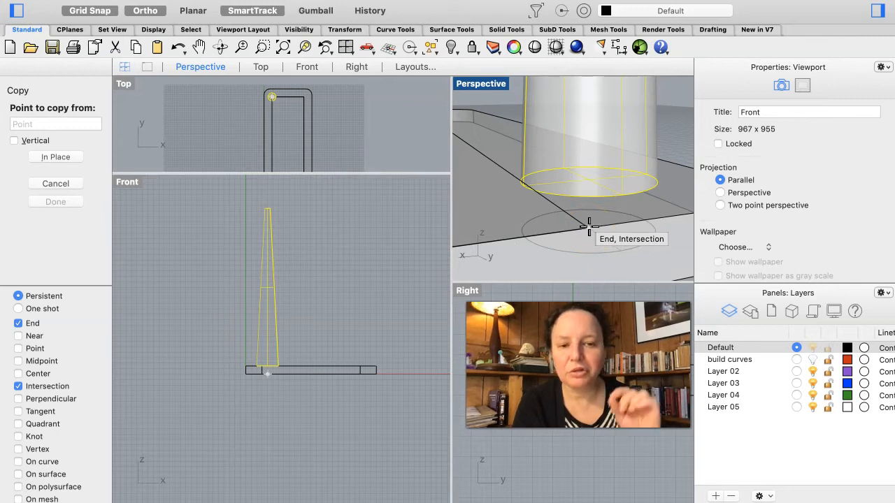
{"action": "left_click_drag", "start_coordinate": [589, 225], "coordinate": [589, 183]}
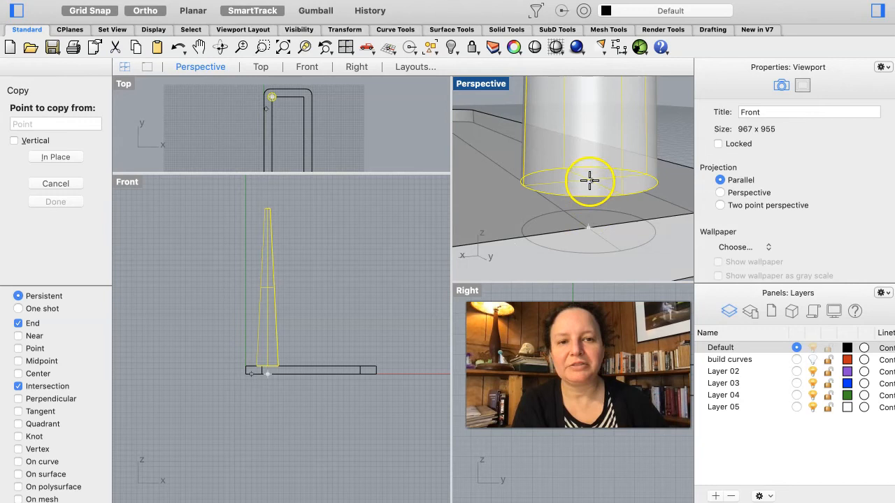
{"action": "left_click_drag", "start_coordinate": [591, 179], "coordinate": [594, 199]}
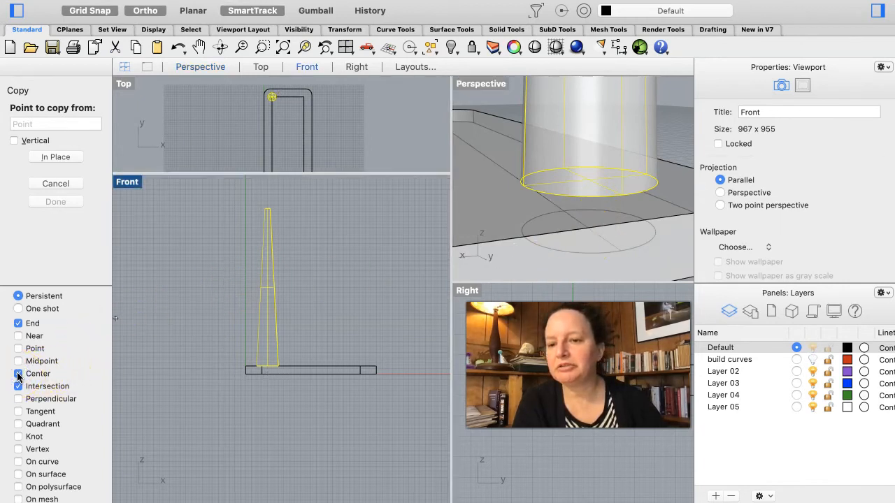
{"action": "left_click", "coordinate": [577, 184]}
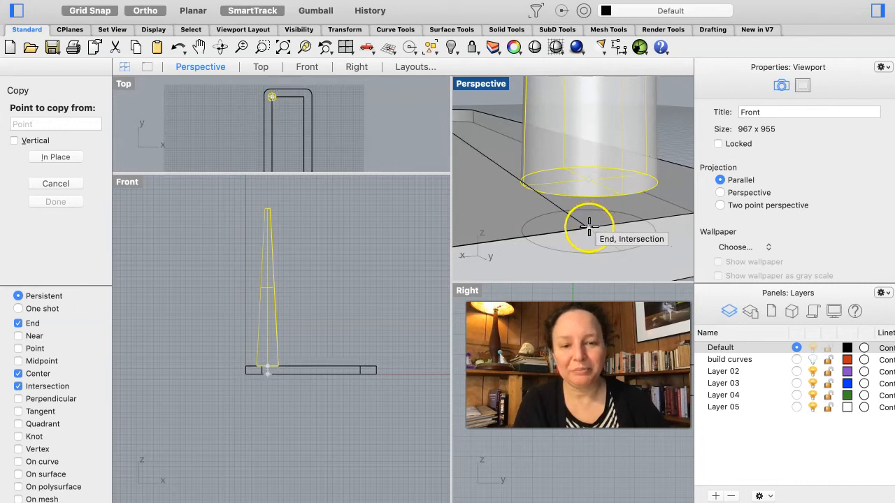
Enlarge the Top viewport and try to copy the leg toward the inner rectangle's opposite short-side corner, cancelling the copy
{"action": "left_click", "coordinate": [591, 182]}
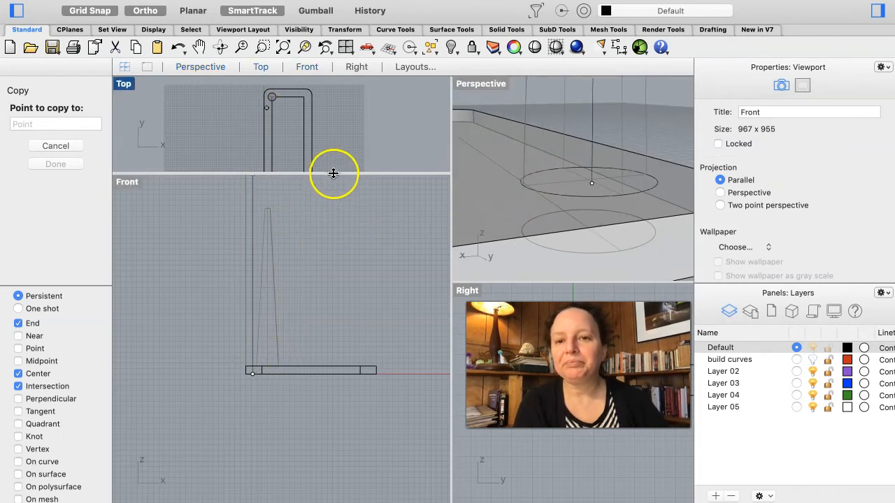
{"action": "left_click_drag", "start_coordinate": [333, 173], "coordinate": [314, 404]}
{"action": "scroll", "coordinate": [298, 292], "scroll_direction": "down", "scroll_amount": 2}
{"action": "scroll", "coordinate": [299, 292], "scroll_direction": "down", "scroll_amount": 2}
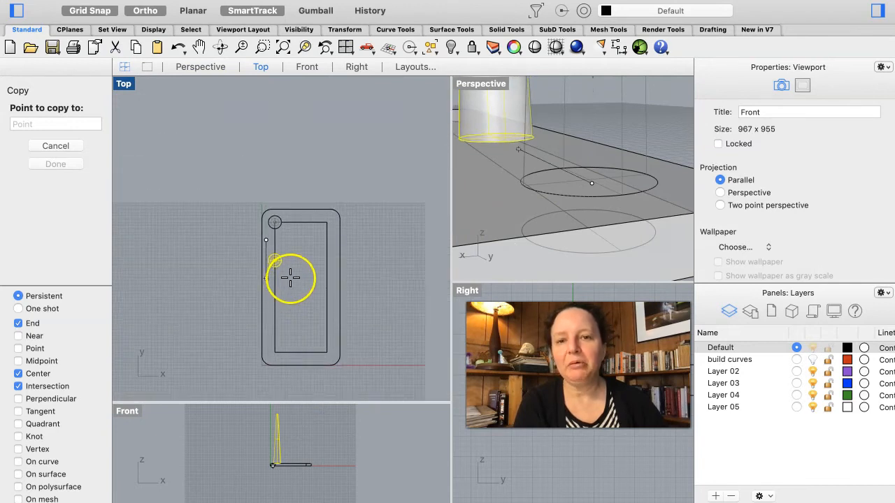
{"action": "scroll", "coordinate": [326, 227], "scroll_direction": "up", "scroll_amount": 1}
{"action": "scroll", "coordinate": [326, 226], "scroll_direction": "up", "scroll_amount": 1}
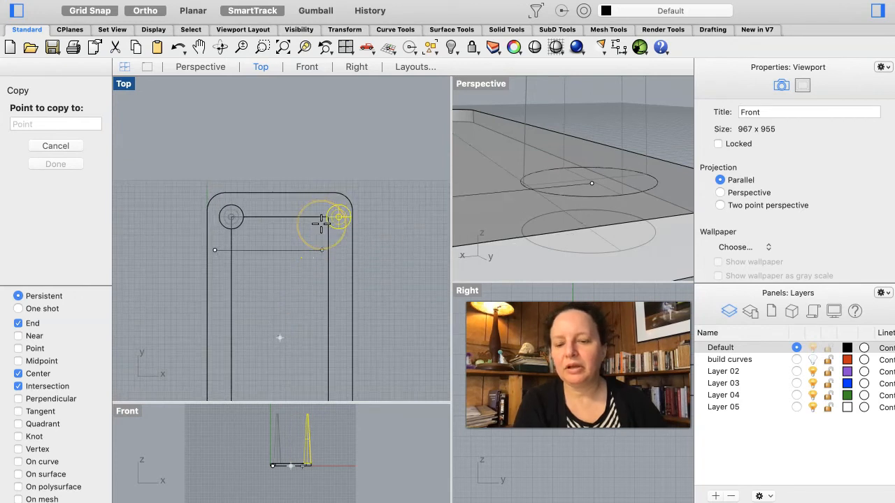
{"action": "key", "text": "Escape"}
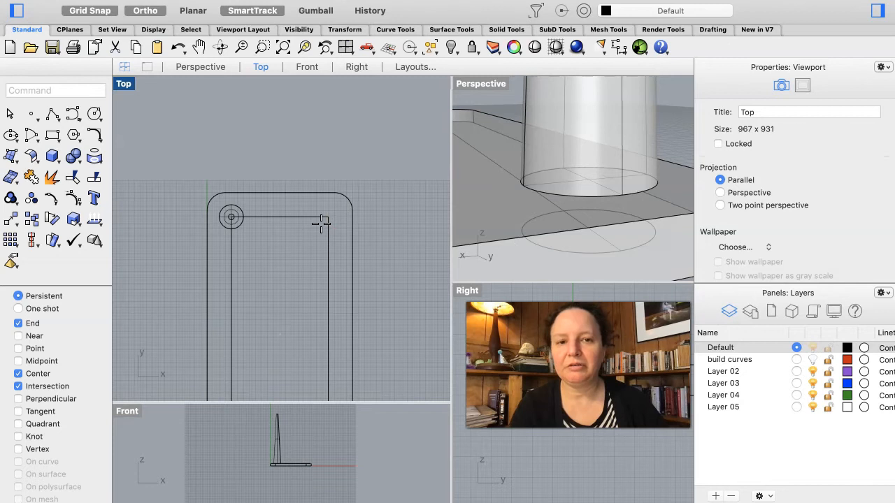
Copy the tapered leg from its base center to the other three corners of the inner rectangle in the Top viewport
{"action": "left_click", "coordinate": [482, 239]}
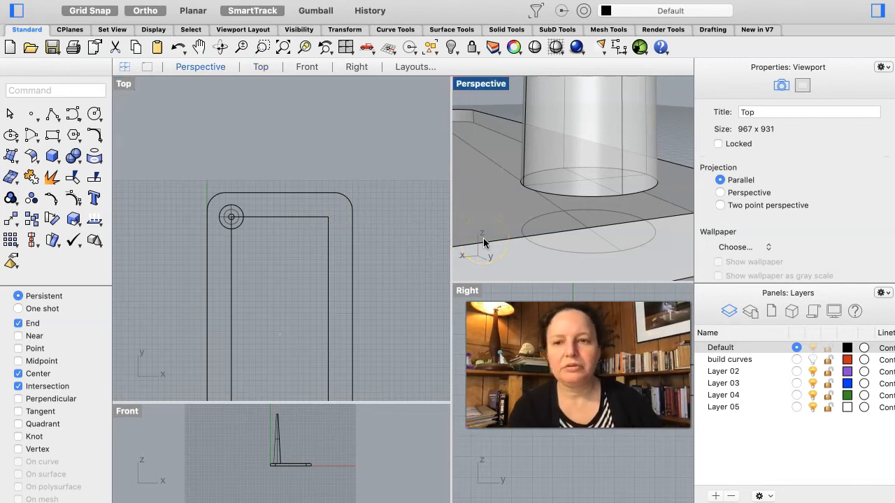
{"action": "key", "text": "Return"}
{"action": "left_click", "coordinate": [577, 150]}
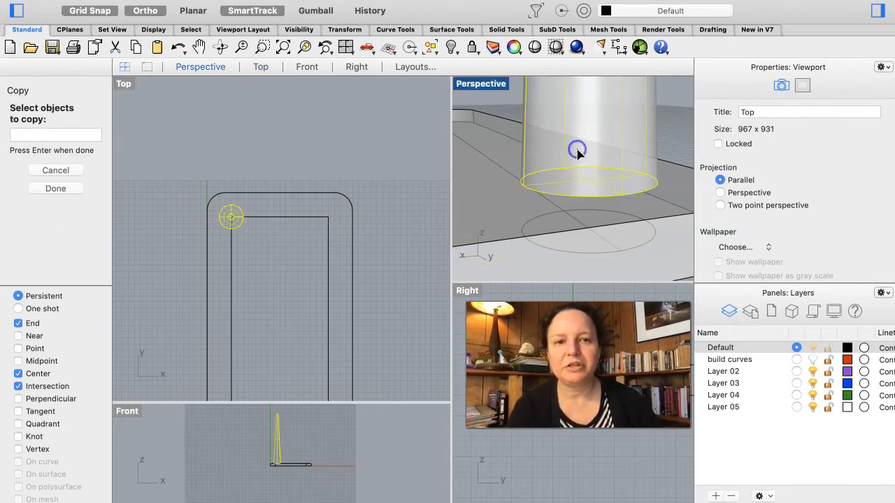
{"action": "key", "text": "Return"}
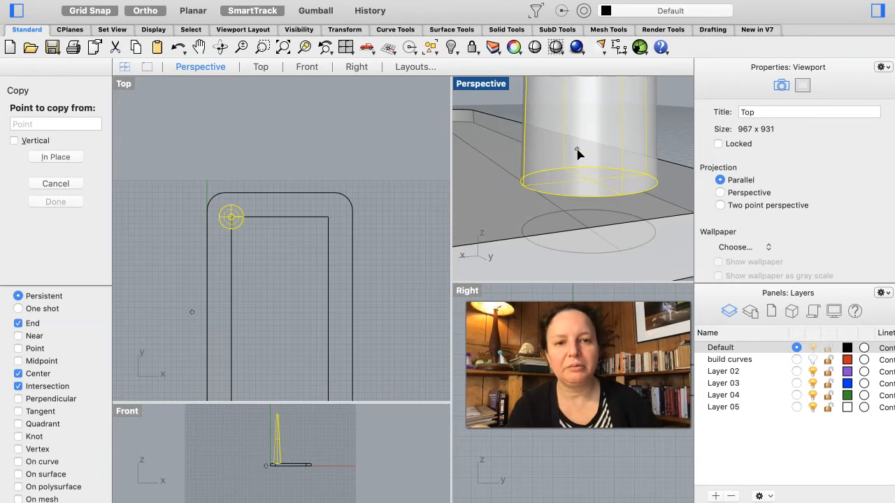
{"action": "left_click", "coordinate": [588, 191]}
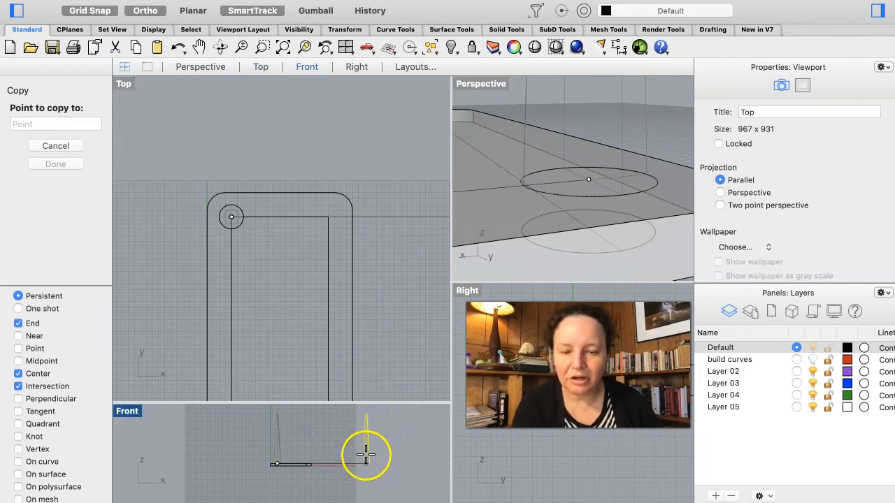
{"action": "left_click", "coordinate": [327, 217]}
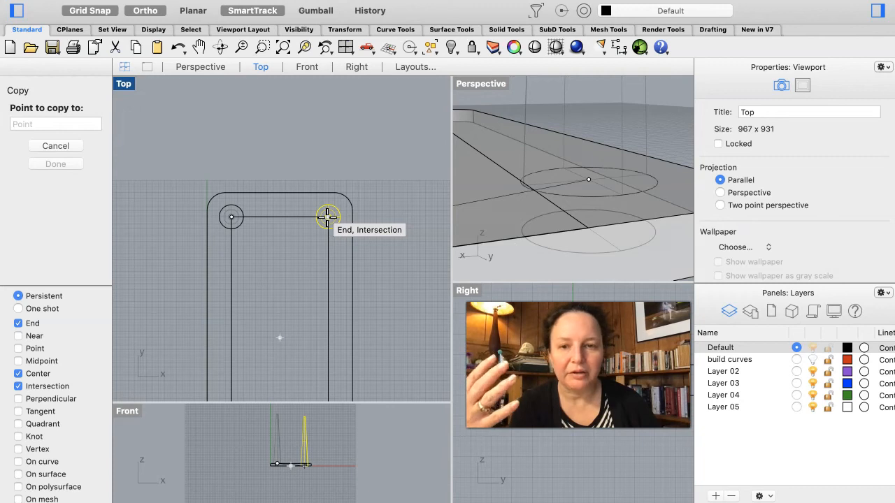
{"action": "left_click", "coordinate": [327, 217]}
{"action": "scroll", "coordinate": [327, 217], "scroll_direction": "down", "scroll_amount": 1}
{"action": "scroll", "coordinate": [326, 218], "scroll_direction": "down", "scroll_amount": 10}
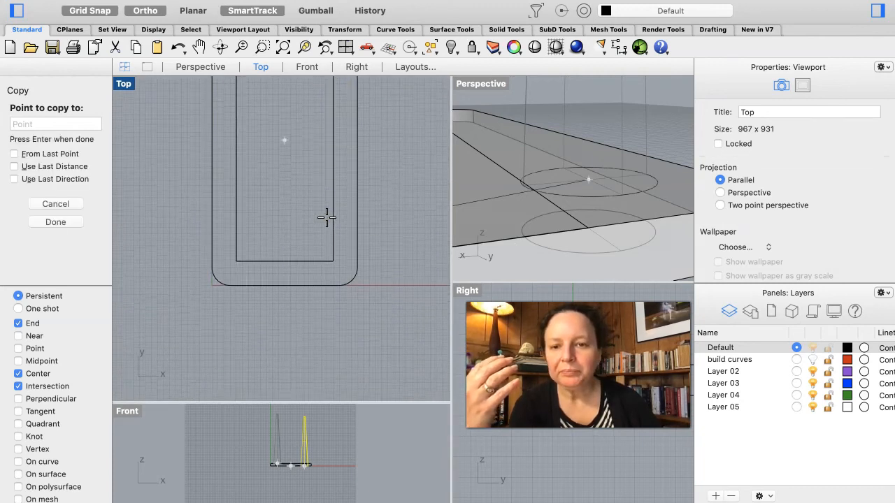
{"action": "left_click", "coordinate": [331, 252]}
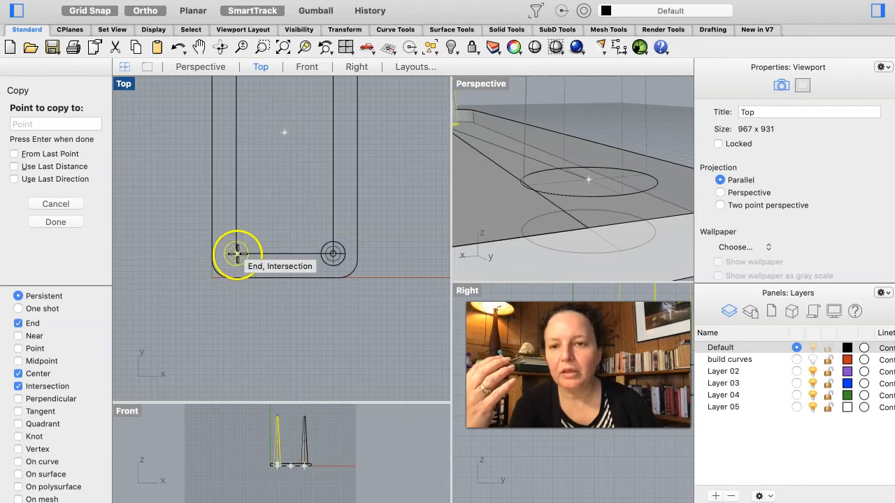
{"action": "left_click", "coordinate": [237, 253]}
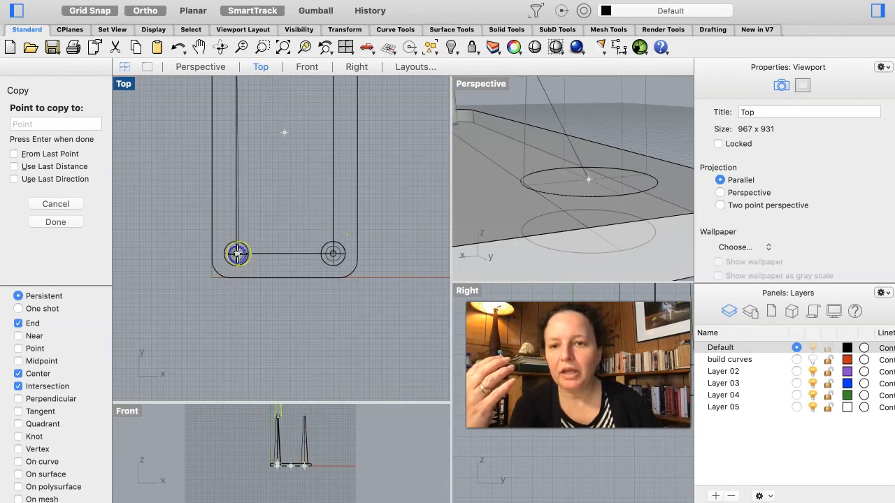
{"action": "left_click", "coordinate": [56, 223]}
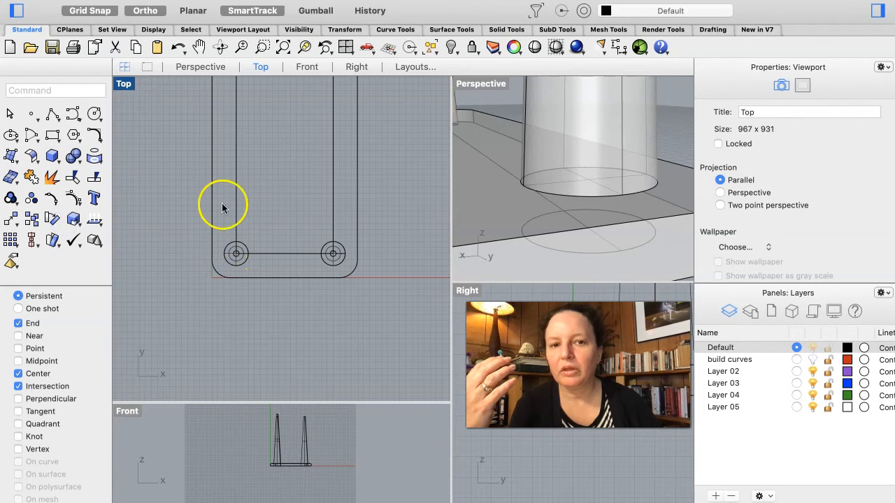
Examine the slab with its four tapered legs as a whole in the Perspective viewport
{"action": "scroll", "coordinate": [650, 172], "scroll_direction": "down", "scroll_amount": 2}
{"action": "scroll", "coordinate": [653, 172], "scroll_direction": "down", "scroll_amount": 4}
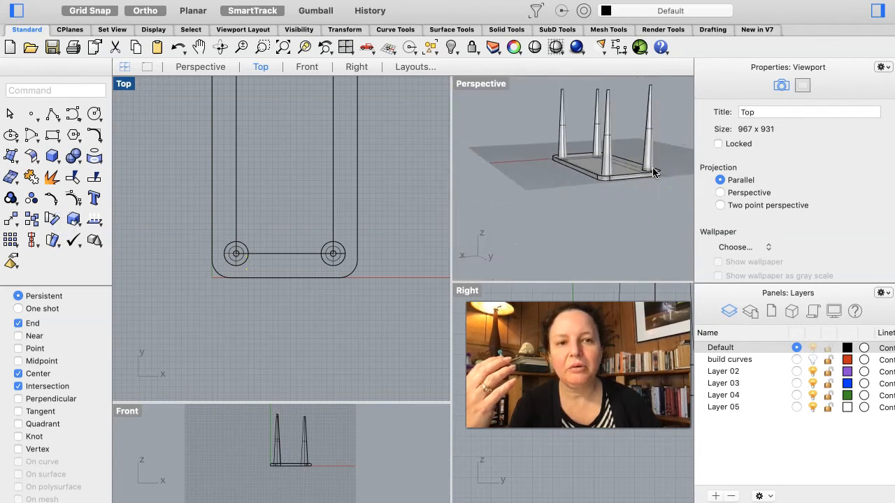
{"action": "right_click_drag", "start_coordinate": [644, 178], "coordinate": [644, 178]}
{"action": "scroll", "coordinate": [644, 179], "scroll_direction": "right", "scroll_amount": 5}
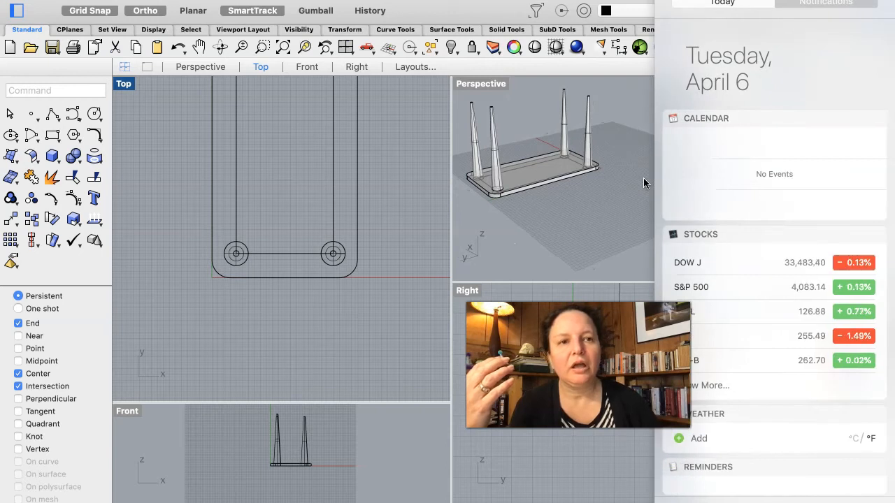
{"action": "left_click", "coordinate": [644, 180]}
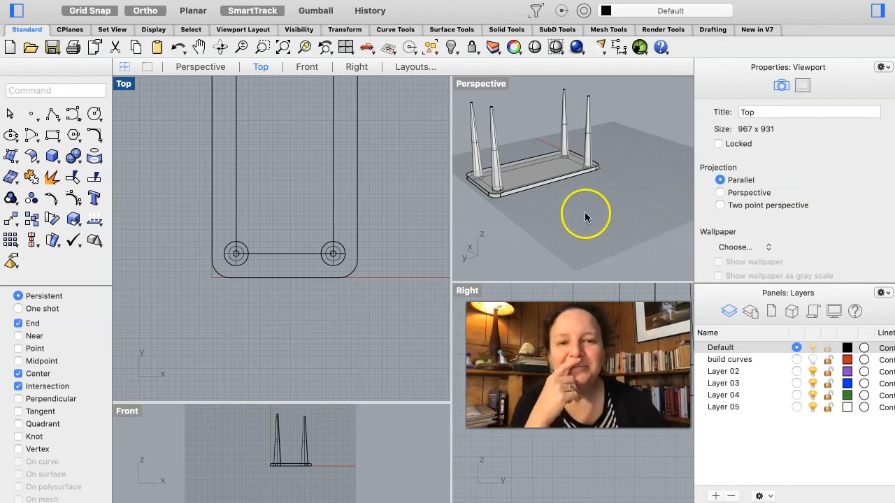
Offset the inner rectangle 0.75 inch inward with sharp corners in the Top viewport
{"action": "left_click", "coordinate": [332, 209]}
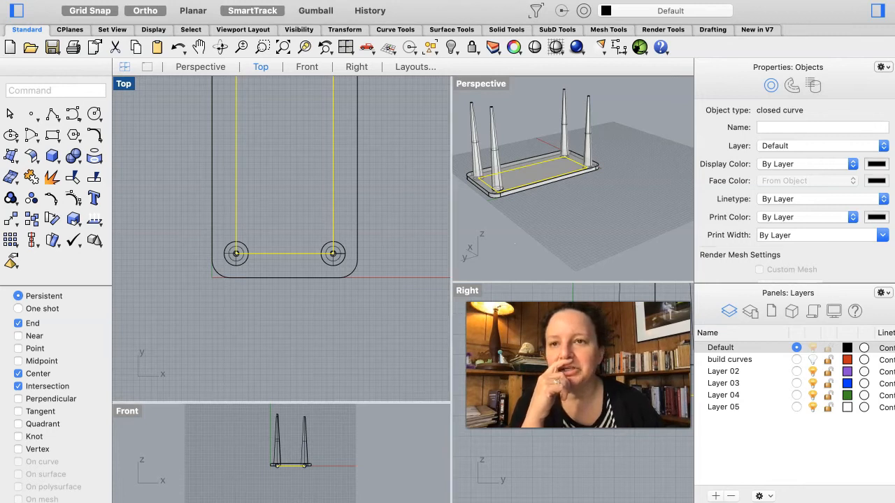
{"action": "left_click", "coordinate": [190, 0]}
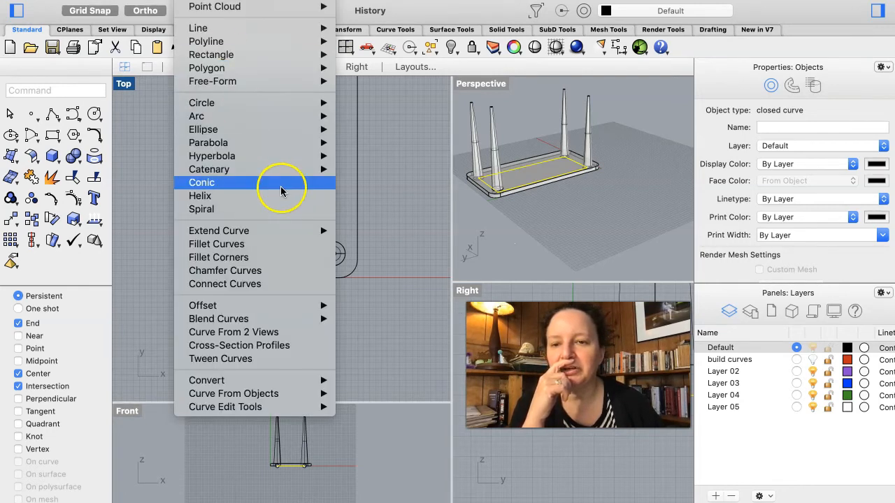
{"action": "mouse_move", "coordinate": [295, 305]}
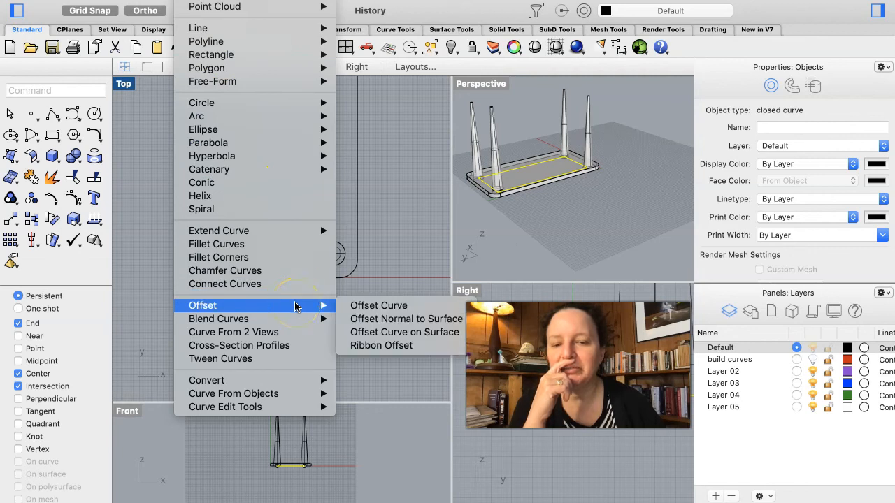
{"action": "left_click", "coordinate": [366, 306]}
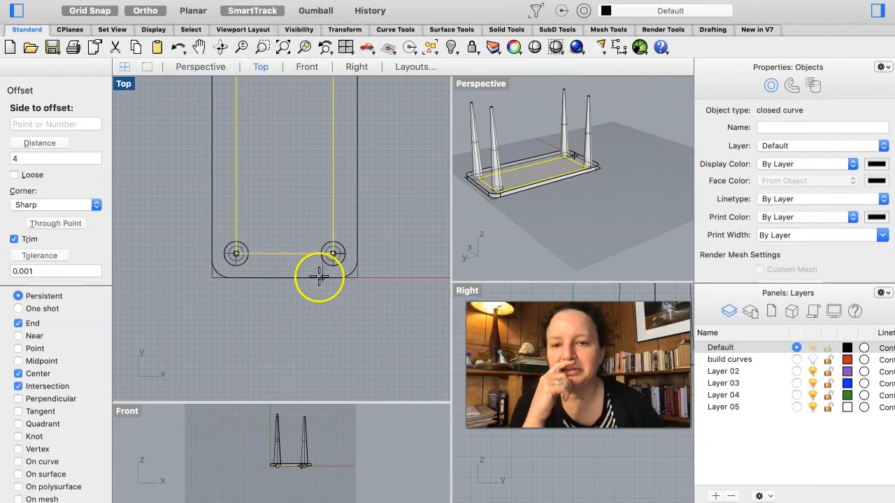
{"action": "left_click", "coordinate": [52, 156]}
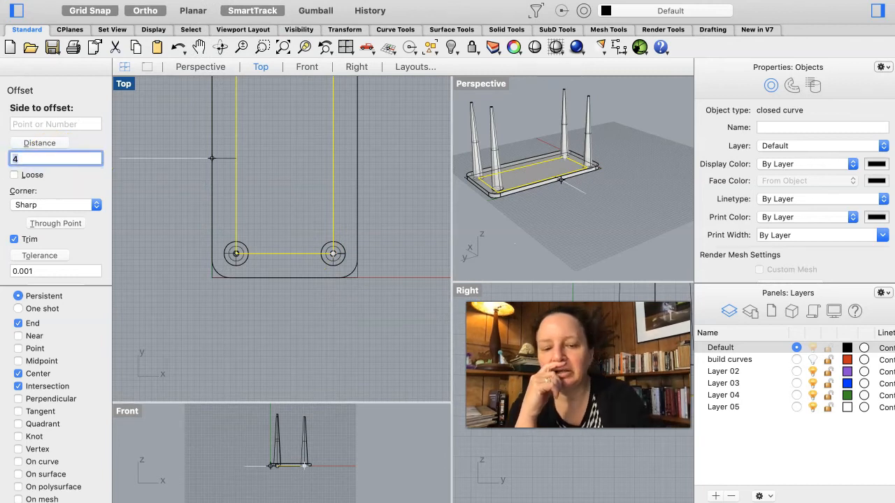
{"action": "key", "text": "BackSpace"}
{"action": "type", "text": ".75"}
{"action": "key", "text": "Return"}
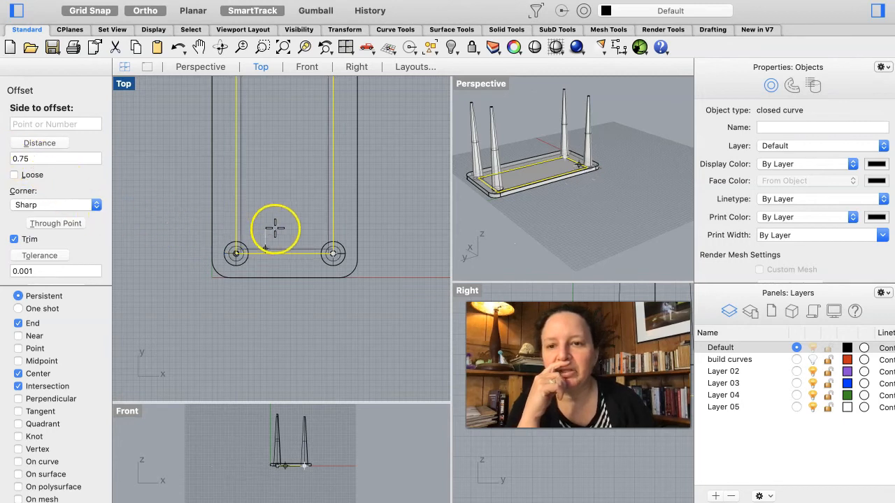
{"action": "left_click", "coordinate": [285, 216]}
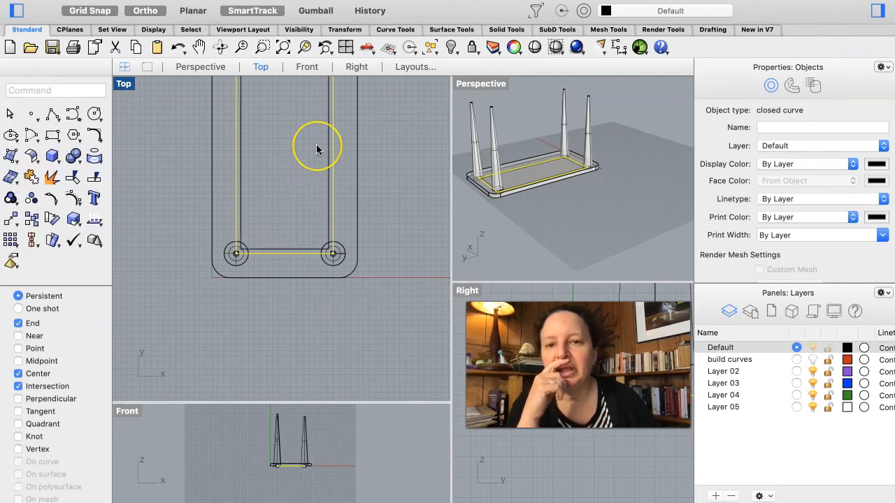
Extrude the inner rectangle and its inward offset together as a straight solid frame 4 inches high, setting the height in the Front viewport
{"action": "left_click", "coordinate": [327, 153], "text": "shift"}
{"action": "scroll", "coordinate": [326, 155], "scroll_direction": "up", "scroll_amount": 5}
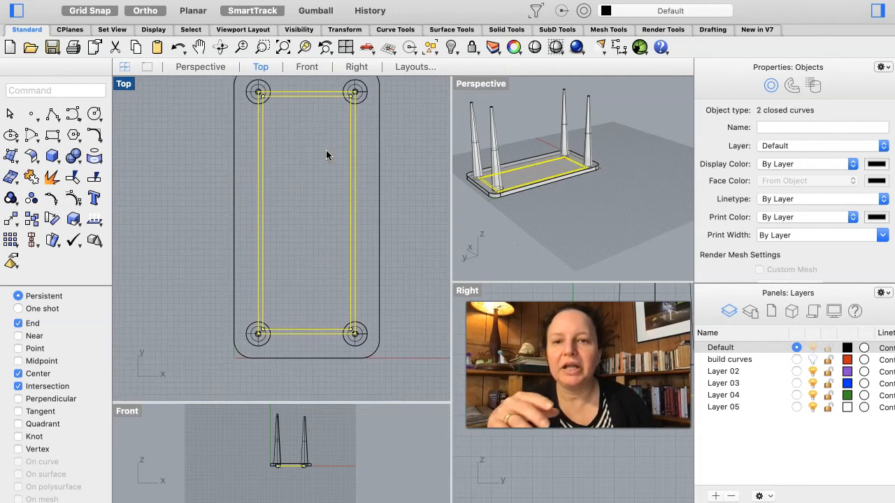
{"action": "left_click", "coordinate": [316, 1]}
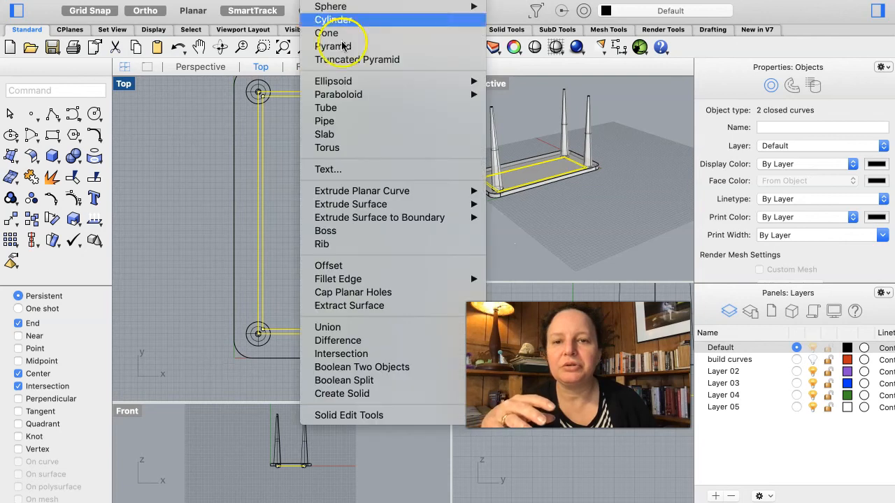
{"action": "mouse_move", "coordinate": [386, 193]}
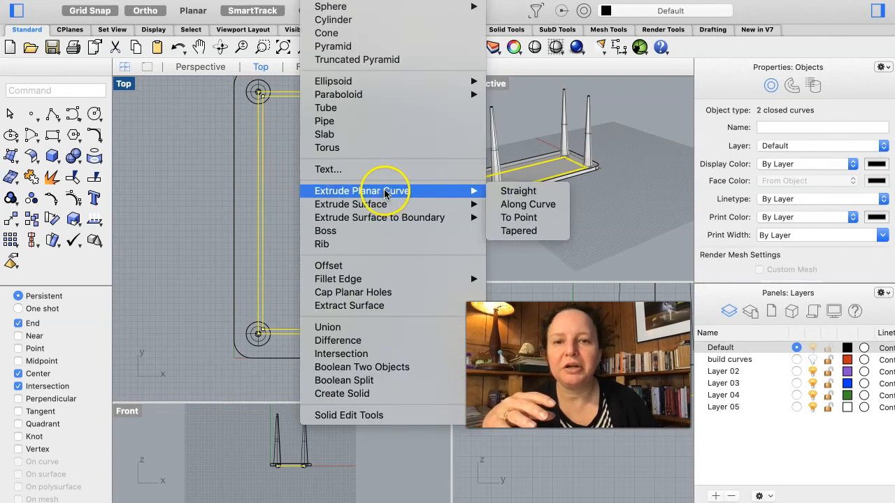
{"action": "left_click", "coordinate": [516, 190]}
{"action": "right_click_drag", "start_coordinate": [524, 223], "coordinate": [526, 190]}
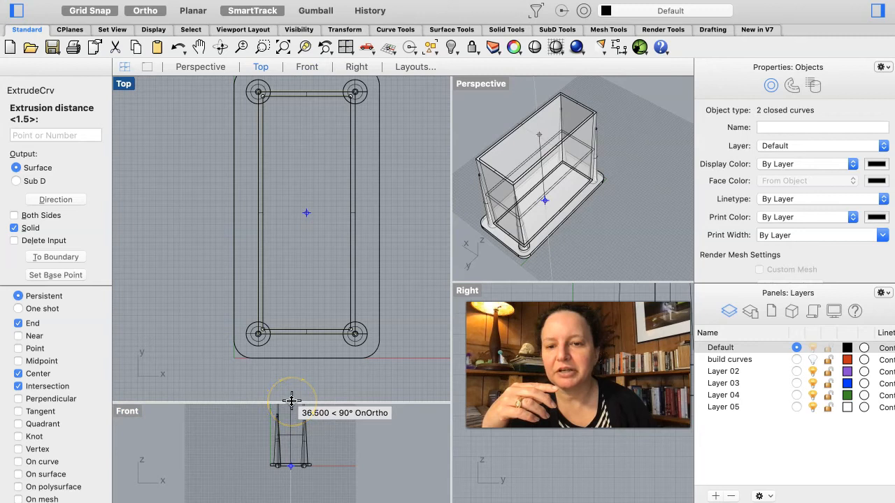
{"action": "left_click_drag", "start_coordinate": [291, 400], "coordinate": [331, 239]}
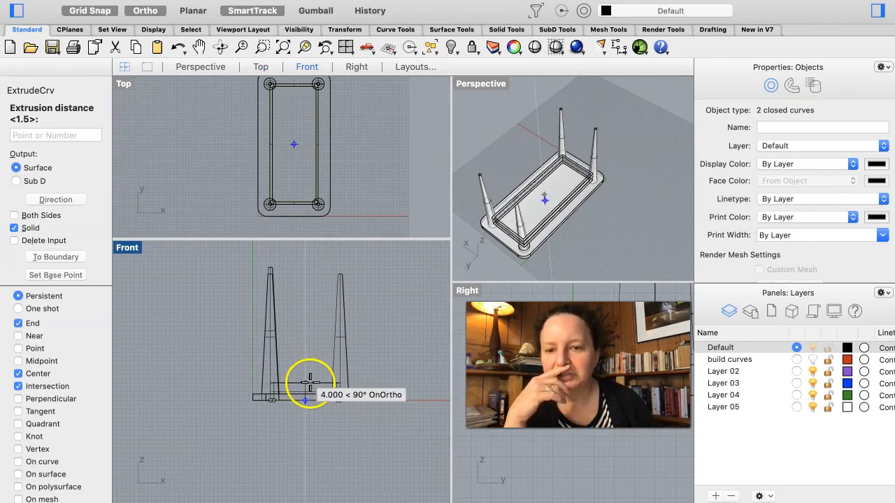
{"action": "key", "text": "Escape"}
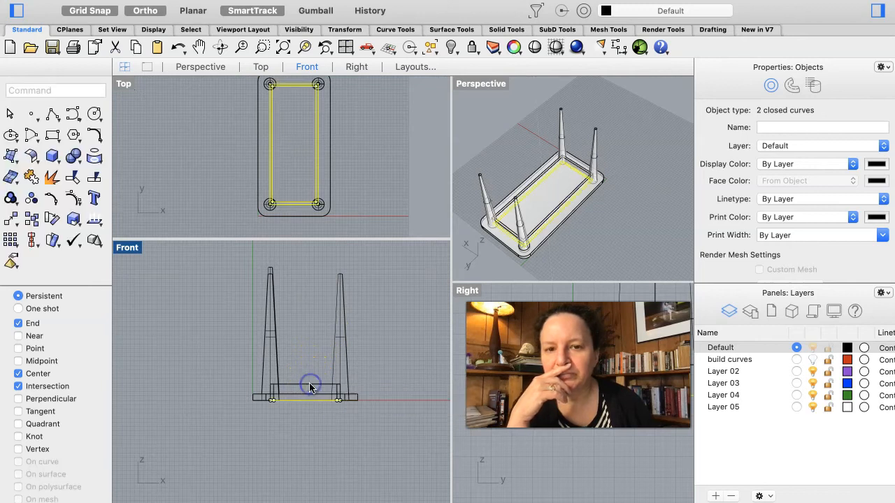
Examine the slab, legs and extruded apron frame from above, below and the sides in the Perspective viewport
{"action": "left_click", "coordinate": [591, 220]}
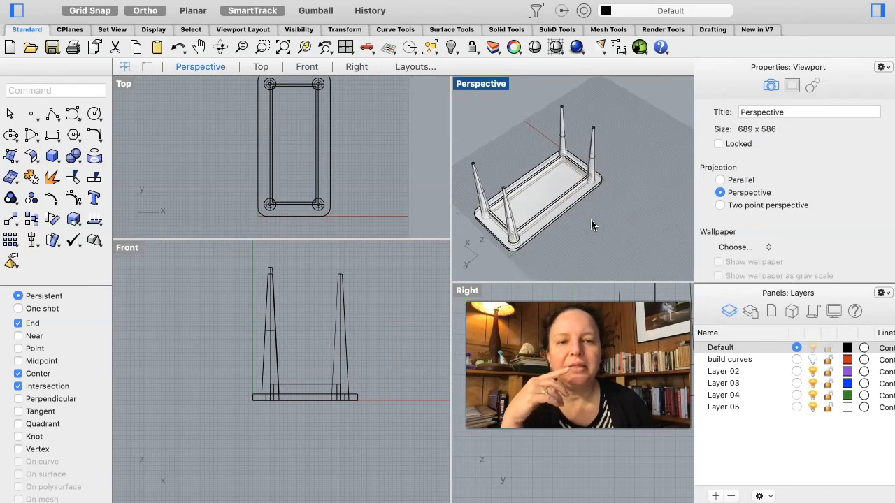
{"action": "scroll", "coordinate": [591, 219], "scroll_direction": "down", "scroll_amount": 10}
{"action": "scroll", "coordinate": [591, 219], "scroll_direction": "left", "scroll_amount": 8}
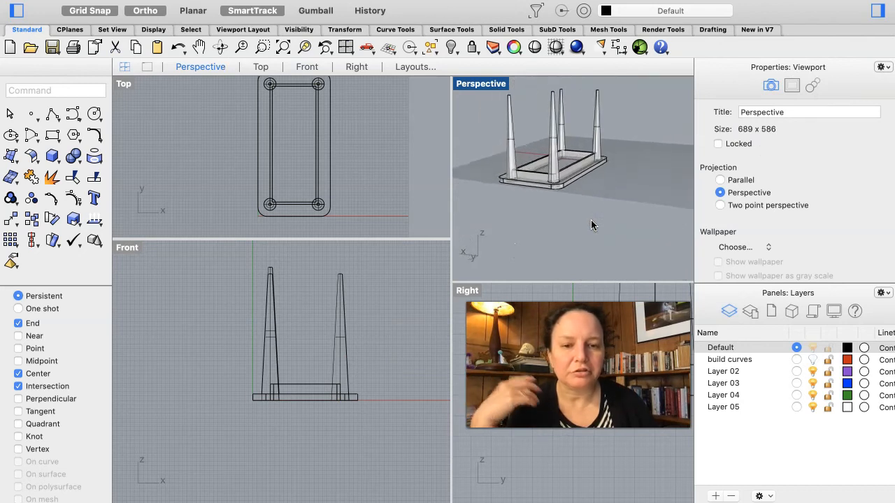
{"action": "scroll", "coordinate": [591, 220], "scroll_direction": "up", "scroll_amount": 10}
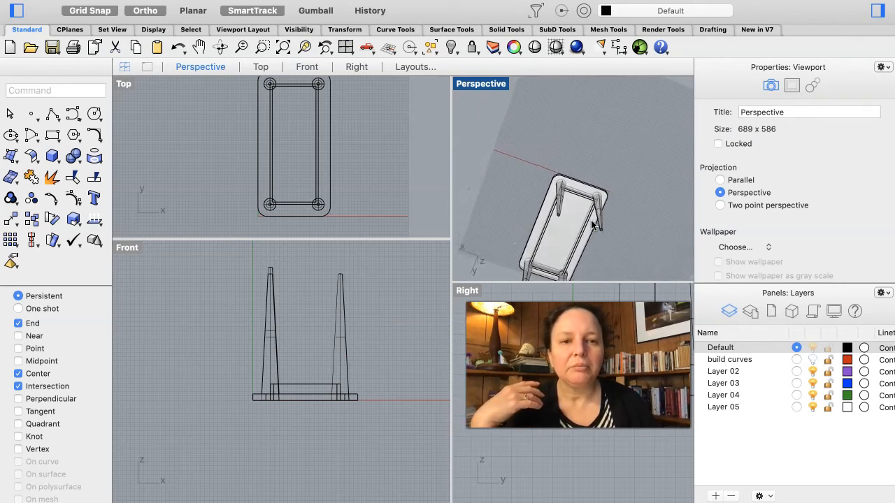
{"action": "scroll", "coordinate": [592, 224], "scroll_direction": "down", "scroll_amount": 10}
{"action": "scroll", "coordinate": [591, 219], "scroll_direction": "right", "scroll_amount": 6}
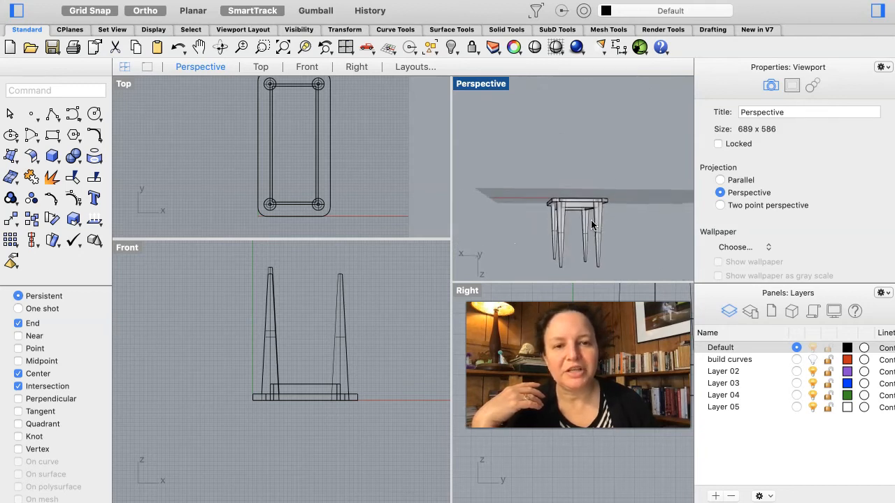
{"action": "scroll", "coordinate": [591, 224], "scroll_direction": "down", "scroll_amount": 10}
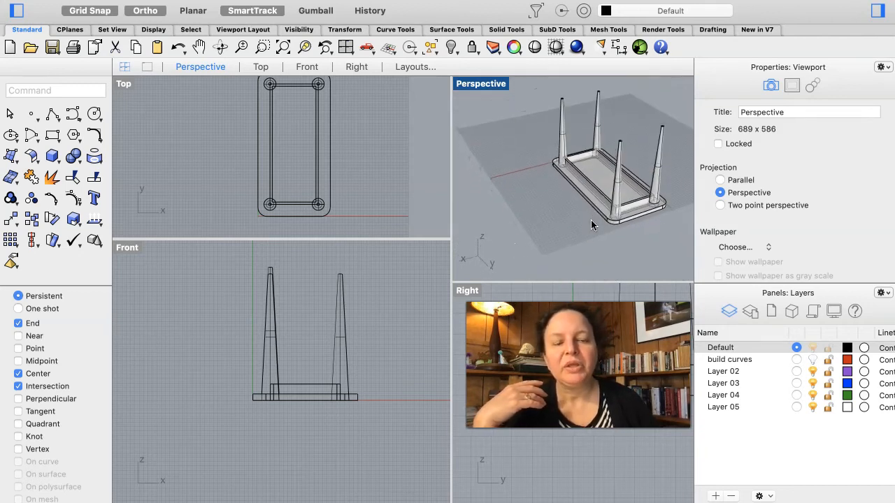
{"action": "scroll", "coordinate": [591, 224], "scroll_direction": "down", "scroll_amount": 2}
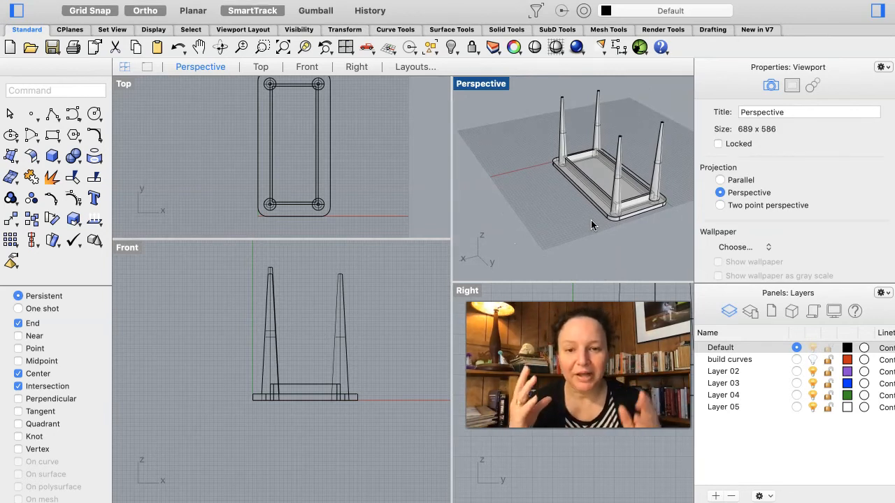
{"action": "left_click", "coordinate": [577, 221]}
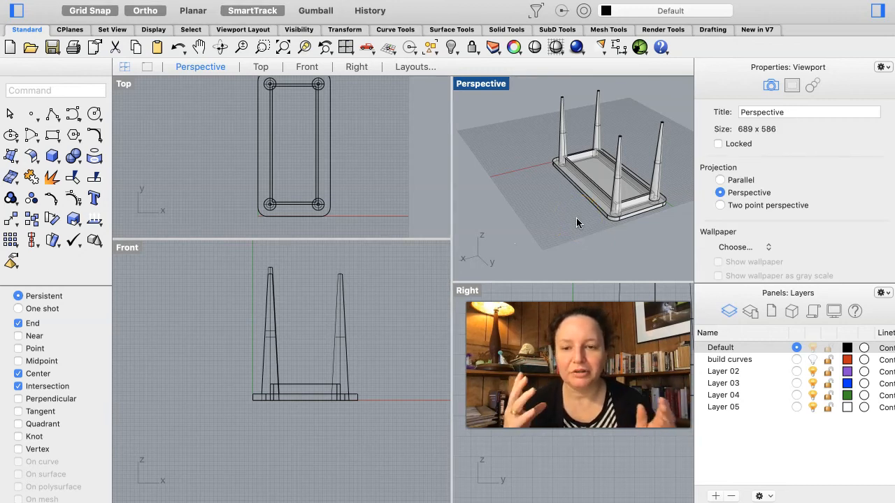
{"action": "left_click", "coordinate": [557, 222]}
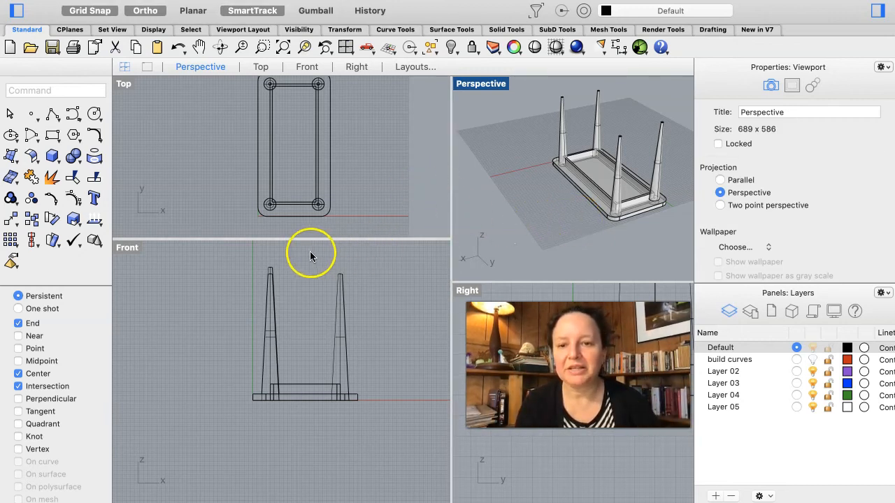
Check in the Front viewport how the bases and tips of the four legs line up with each other and the slab
{"action": "left_click", "coordinate": [272, 275]}
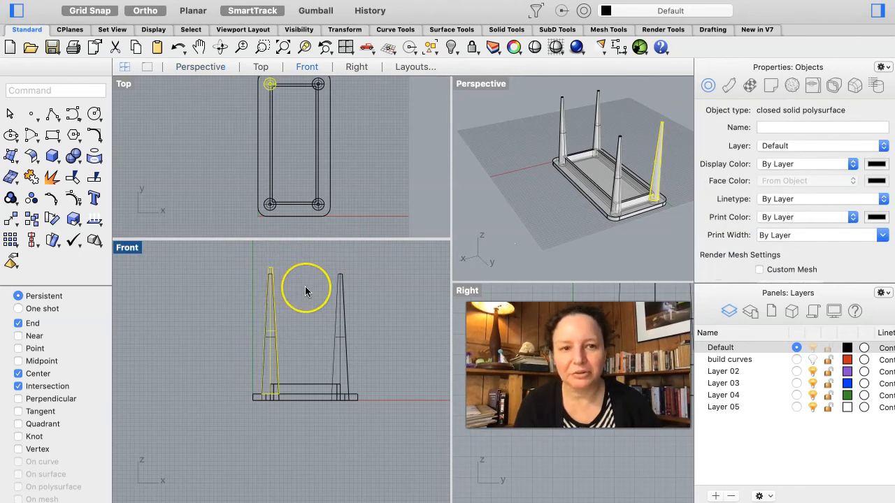
{"action": "scroll", "coordinate": [305, 291], "scroll_direction": "up", "scroll_amount": 4}
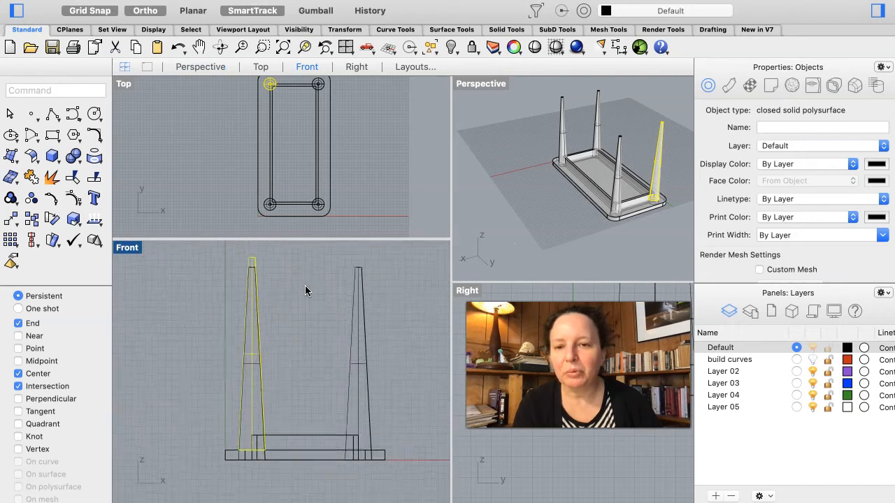
{"action": "left_click", "coordinate": [370, 269]}
{"action": "left_click", "coordinate": [370, 269]}
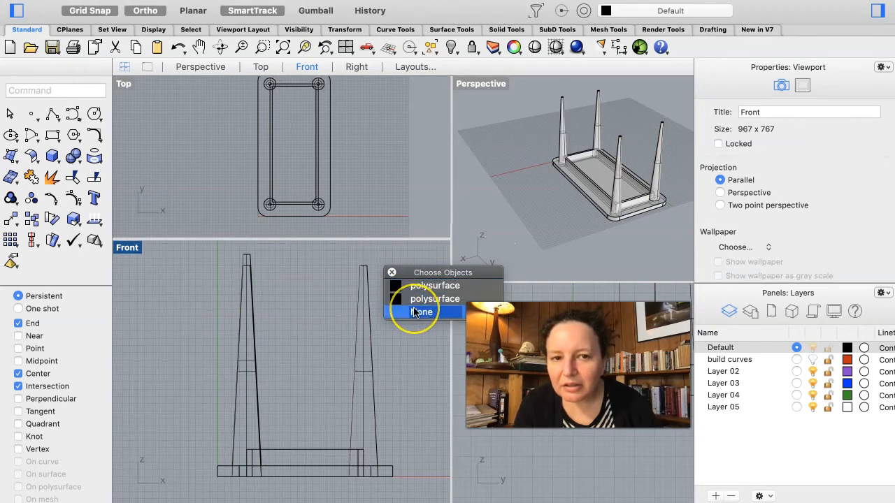
{"action": "left_click", "coordinate": [413, 312]}
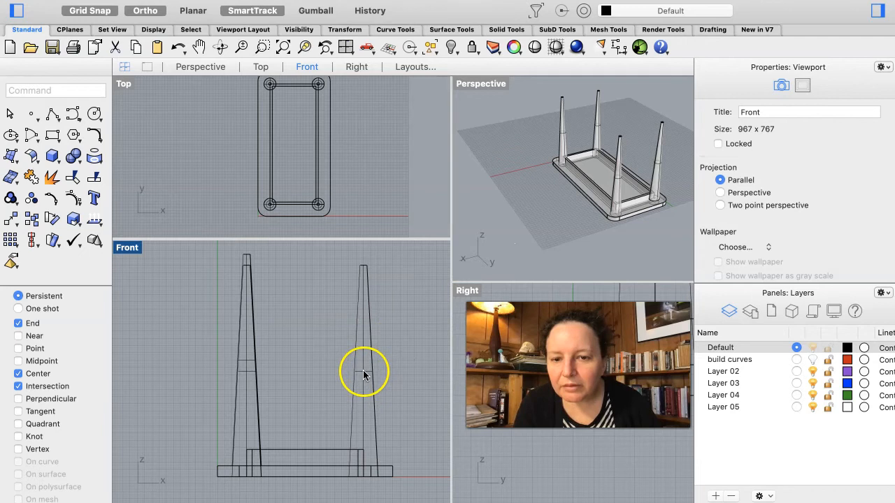
{"action": "scroll", "coordinate": [321, 467], "scroll_direction": "up", "scroll_amount": 3}
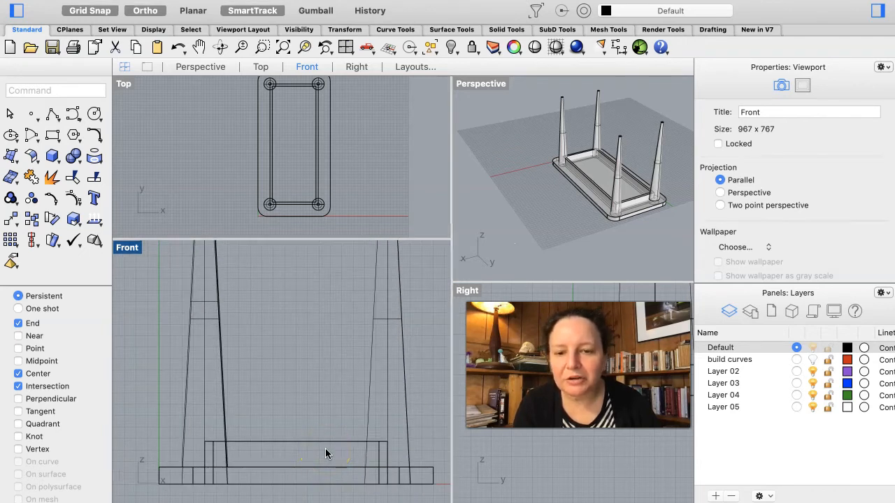
{"action": "left_click", "coordinate": [408, 432]}
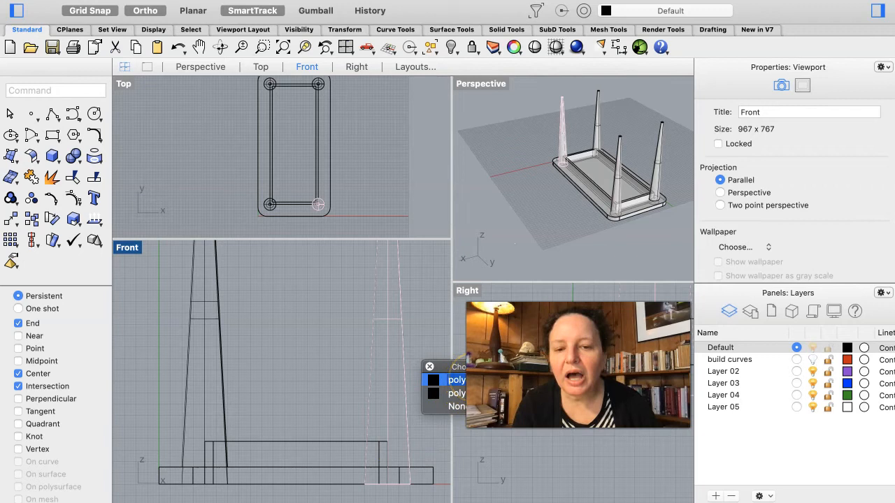
{"action": "left_click", "coordinate": [461, 409]}
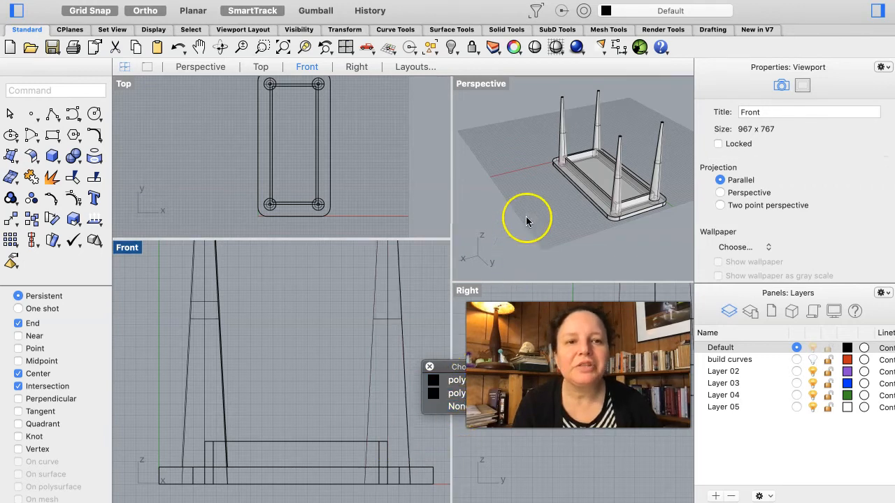
{"action": "left_click", "coordinate": [395, 318]}
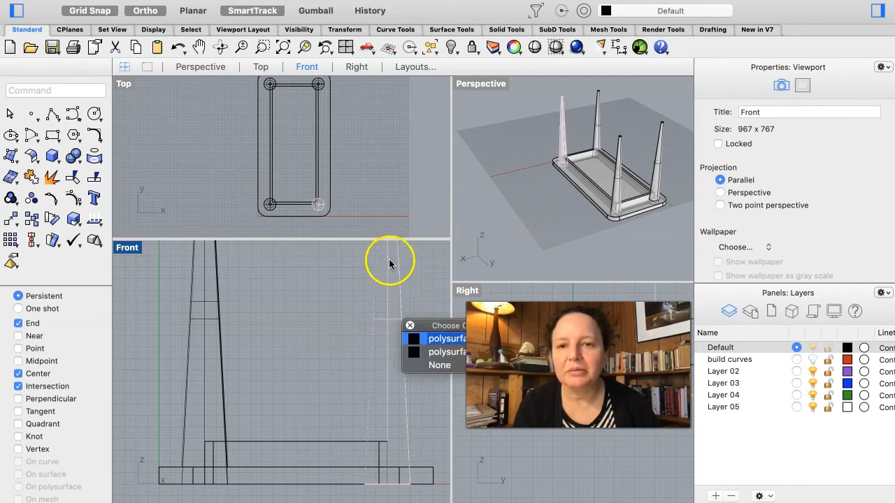
Move the three copied legs straight up from their base center to the slab's upper face in the Front viewport
{"action": "left_click", "coordinate": [618, 146]}
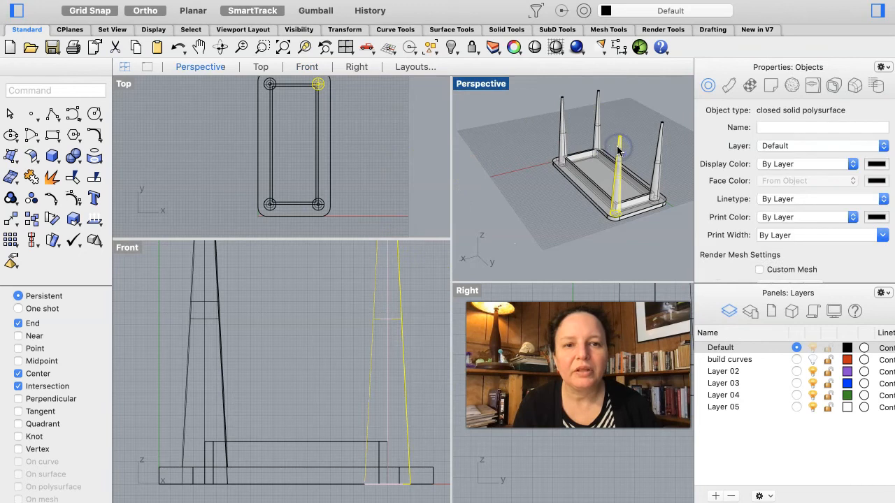
{"action": "left_click", "coordinate": [595, 114], "text": "shift"}
{"action": "left_click", "coordinate": [562, 134], "text": "shift"}
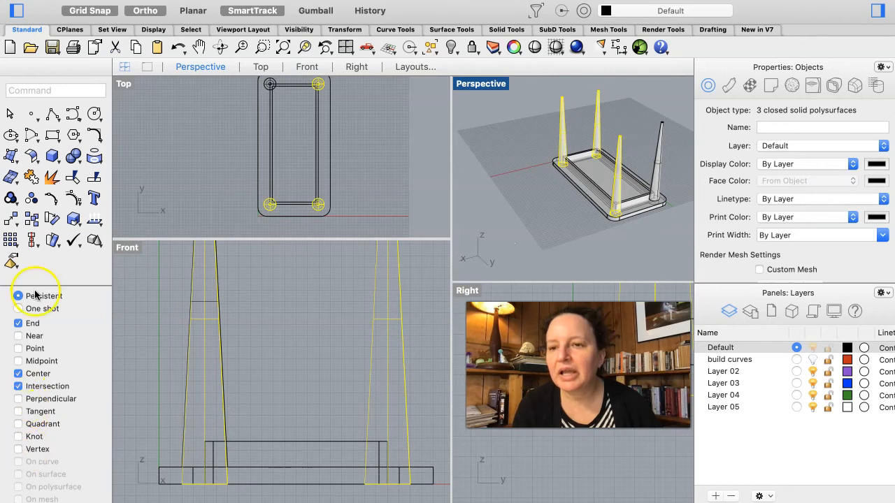
{"action": "left_click", "coordinate": [9, 222]}
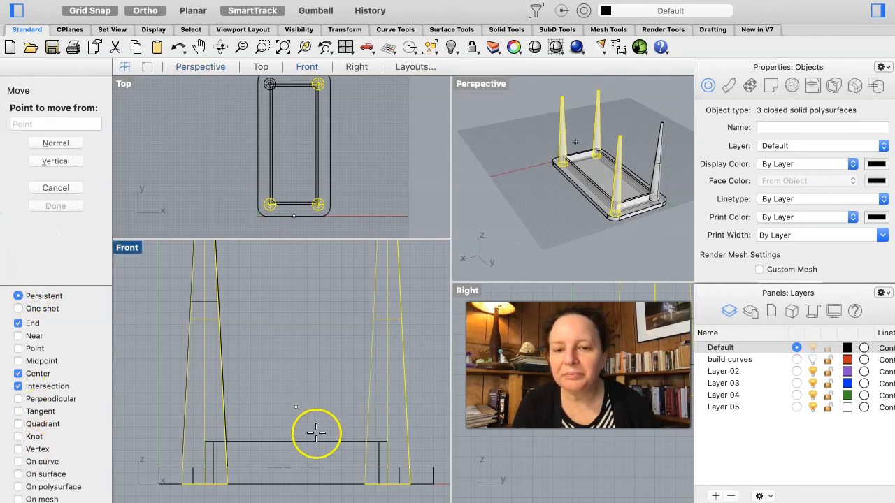
{"action": "left_click", "coordinate": [387, 483]}
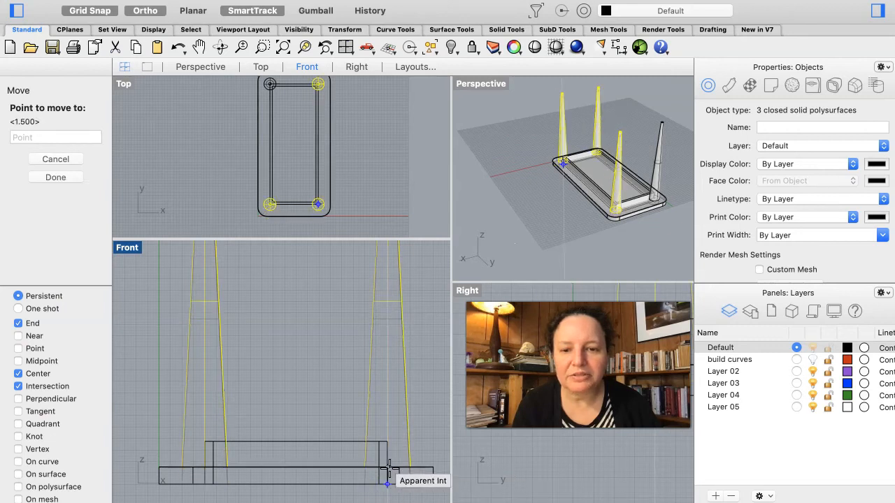
{"action": "left_click", "coordinate": [389, 466]}
{"action": "scroll", "coordinate": [314, 375], "scroll_direction": "down", "scroll_amount": 3}
{"action": "left_click", "coordinate": [314, 379]}
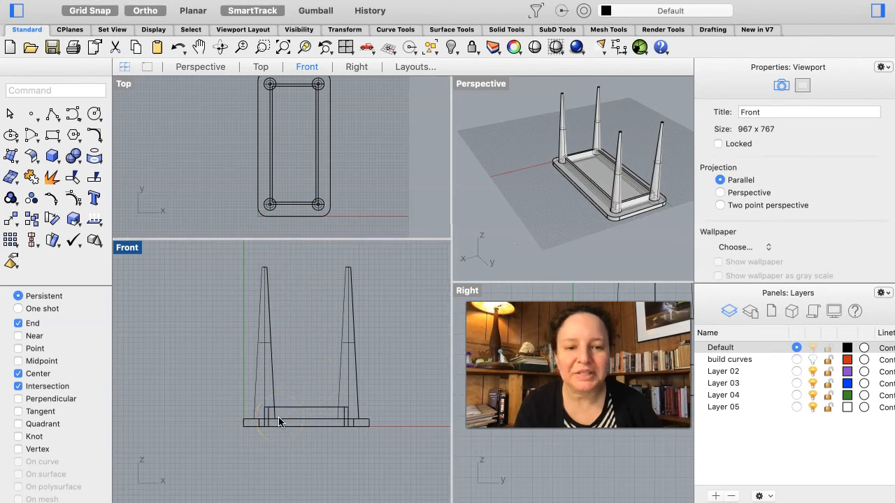
{"action": "scroll", "coordinate": [281, 425], "scroll_direction": "down", "scroll_amount": 2}
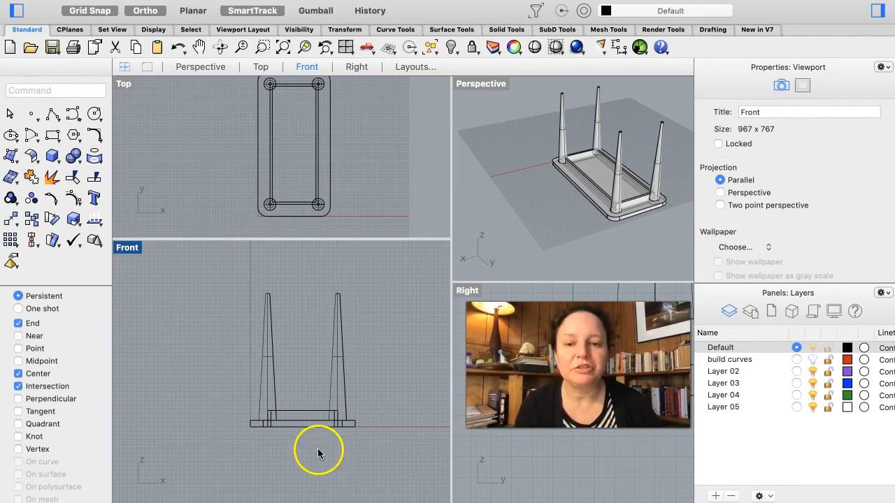
Move the apron's outer rectangle curve onto the build curves layer
{"action": "scroll", "coordinate": [338, 433], "scroll_direction": "down", "scroll_amount": 2}
{"action": "scroll", "coordinate": [339, 432], "scroll_direction": "down", "scroll_amount": 7}
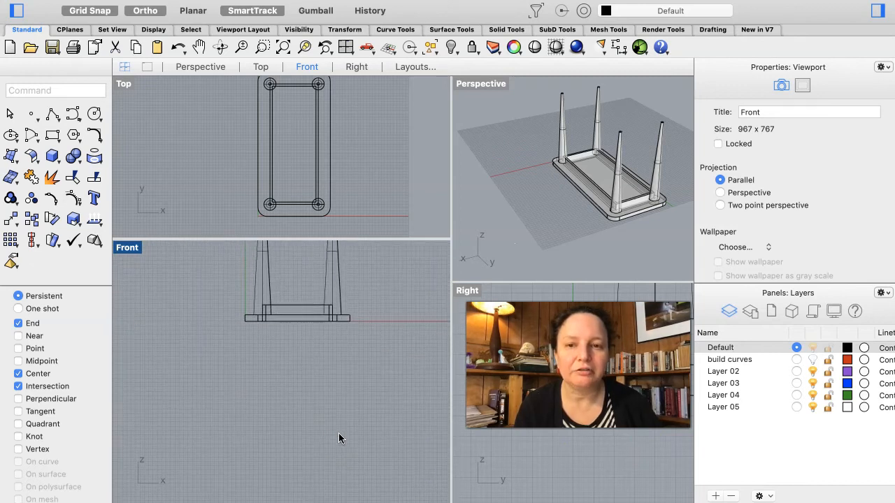
{"action": "left_click", "coordinate": [318, 151]}
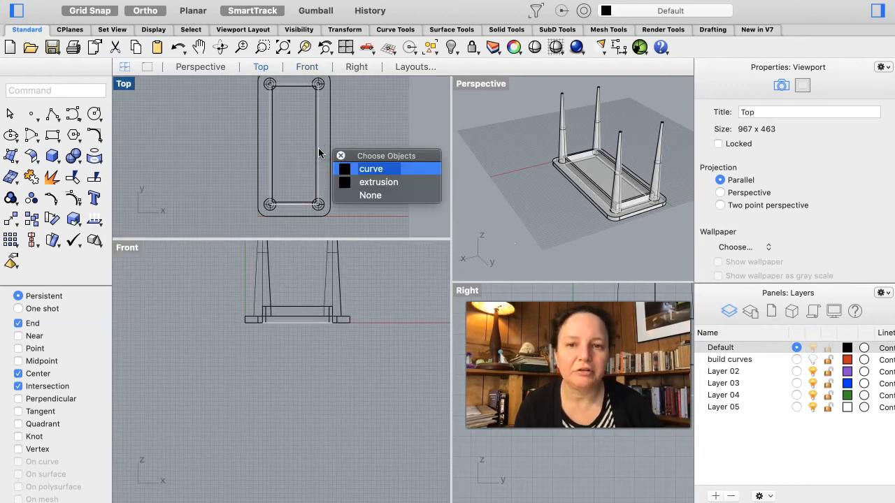
{"action": "left_click", "coordinate": [371, 171]}
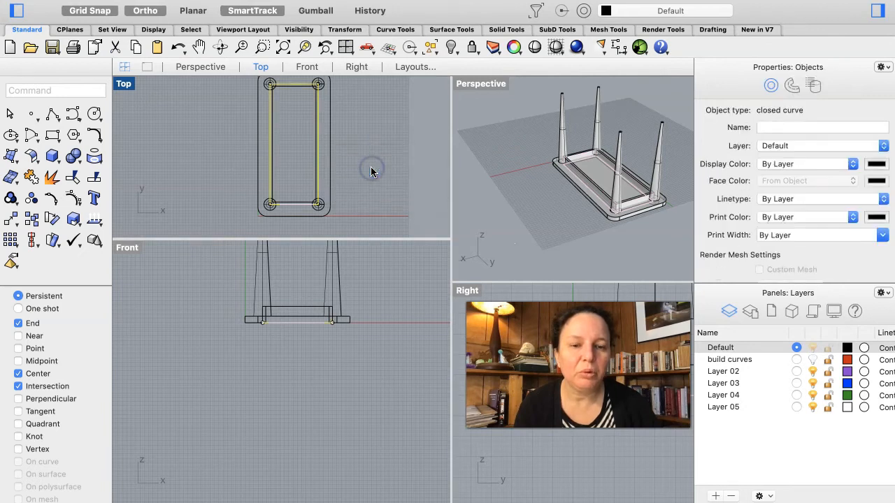
{"action": "right_click", "coordinate": [729, 362]}
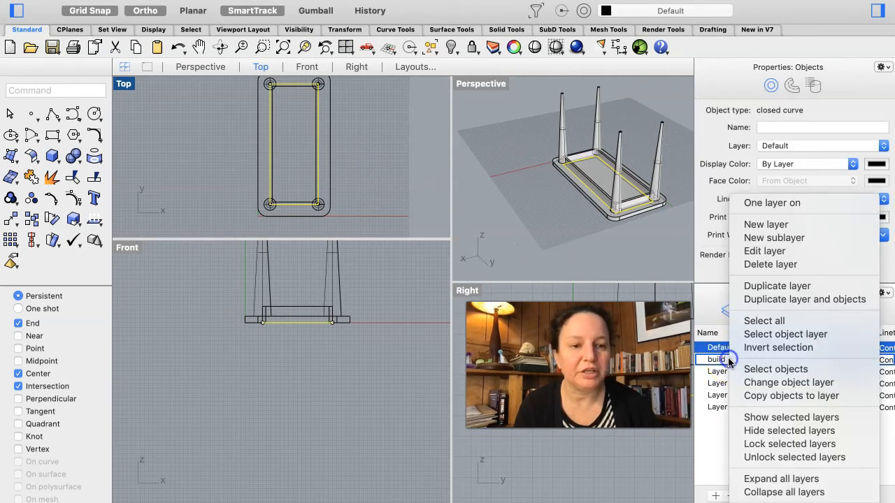
{"action": "left_click", "coordinate": [766, 383]}
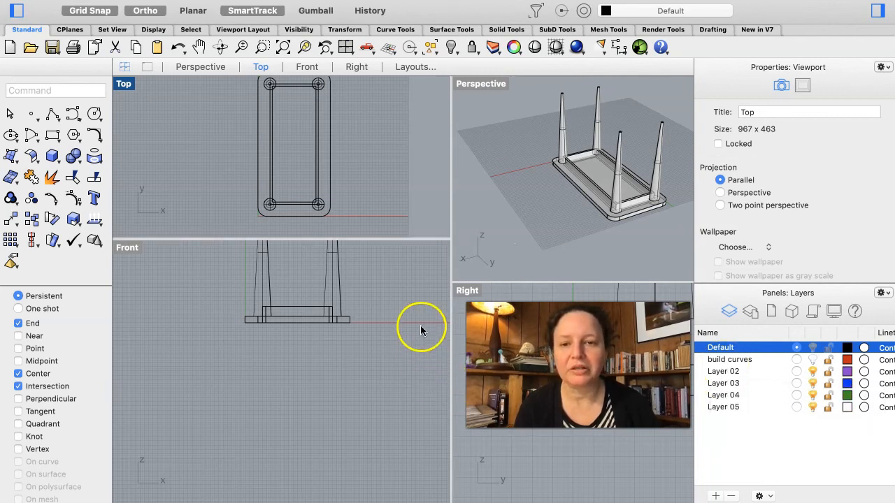
{"action": "scroll", "coordinate": [375, 301], "scroll_direction": "up", "scroll_amount": 3}
{"action": "scroll", "coordinate": [375, 306], "scroll_direction": "up", "scroll_amount": 1}
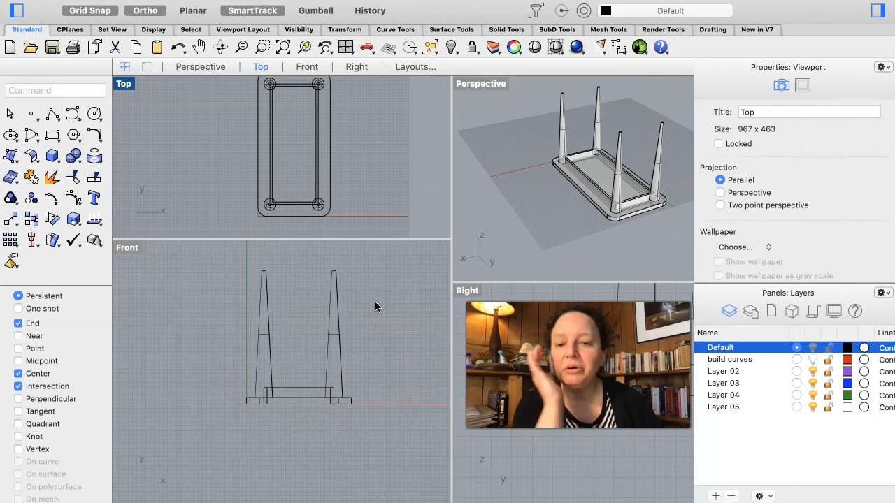
{"action": "left_click", "coordinate": [371, 301]}
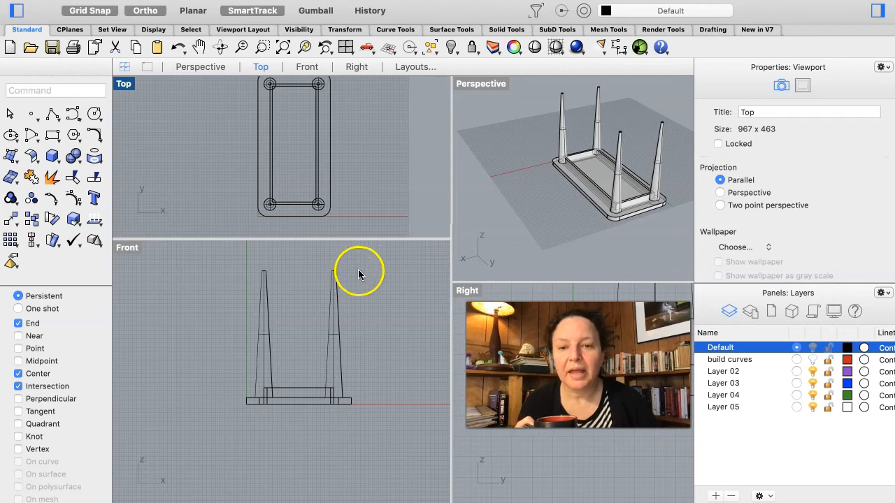
Try moving a single leg toward the middle of the slab in the Front viewport, and undo the move
{"action": "left_click", "coordinate": [327, 336]}
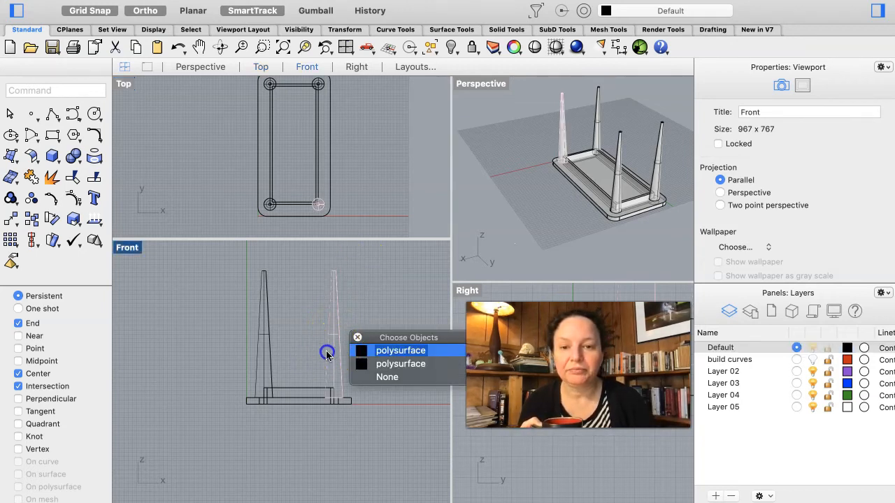
{"action": "left_click", "coordinate": [360, 352]}
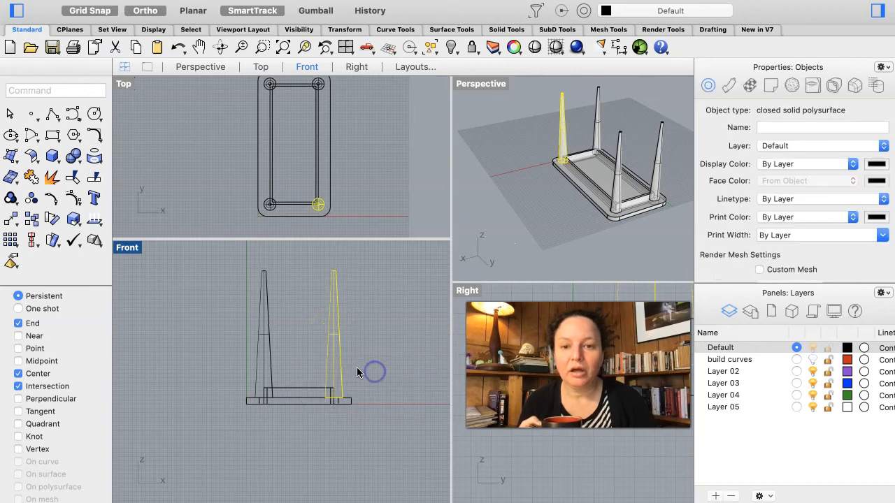
{"action": "left_click_drag", "start_coordinate": [323, 355], "coordinate": [289, 398]}
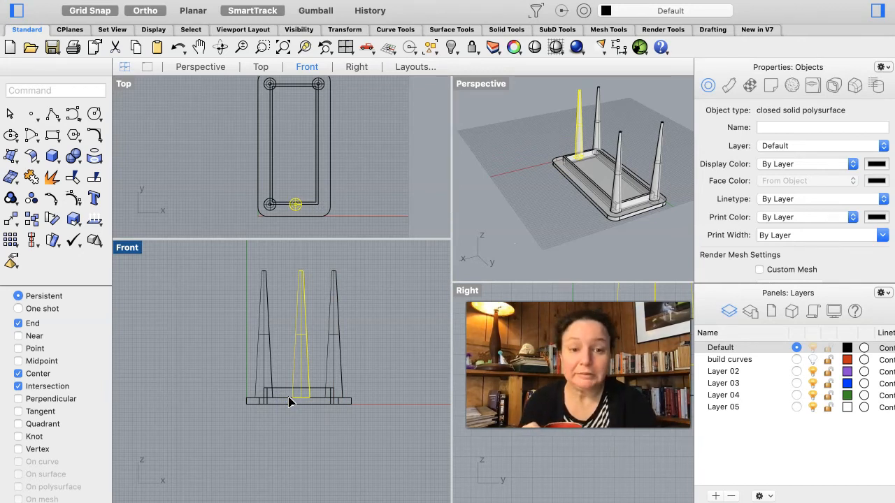
{"action": "key", "text": "super+z"}
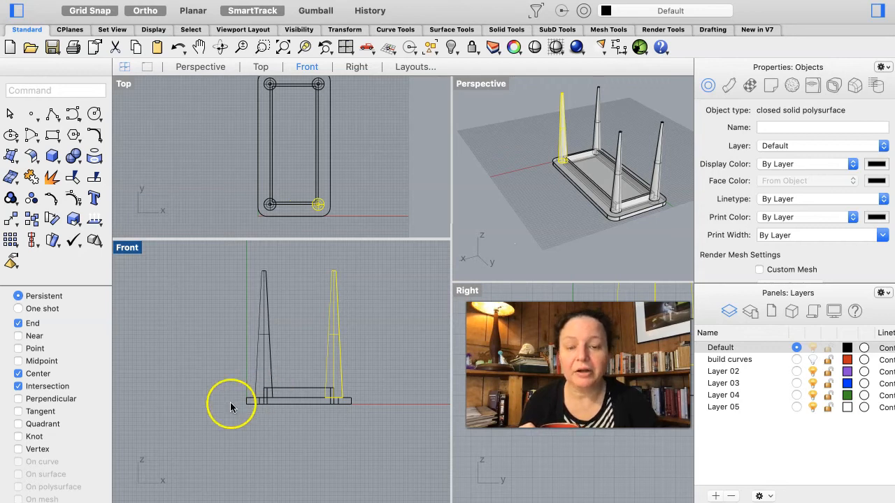
{"action": "left_click", "coordinate": [187, 441]}
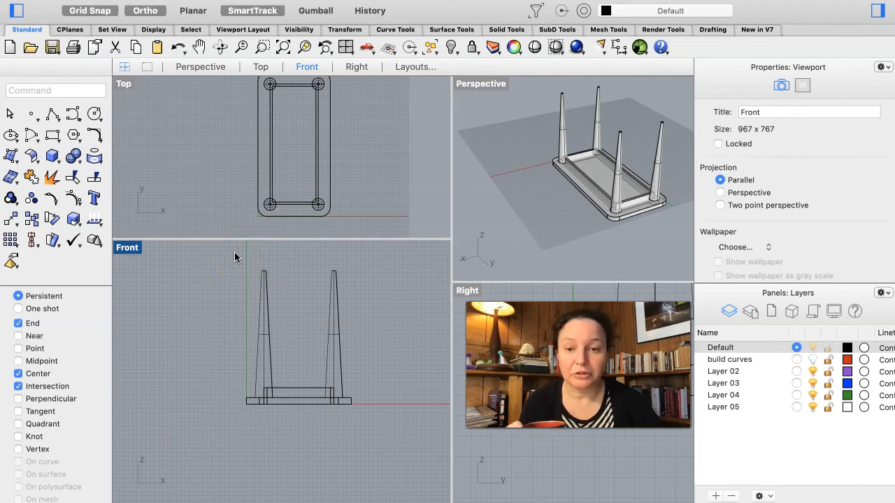
Group the slab, the four legs and the apron frame into one table object
{"action": "left_click_drag", "start_coordinate": [218, 259], "coordinate": [389, 435]}
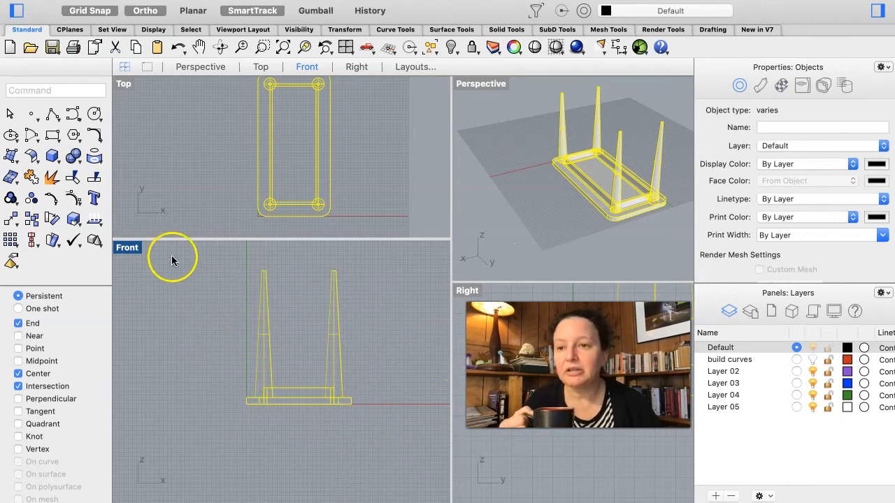
{"action": "left_click", "coordinate": [13, 200]}
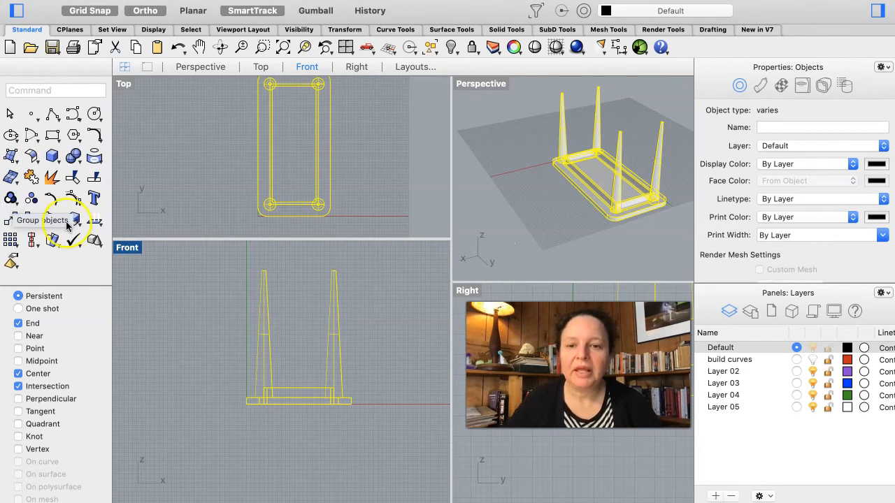
{"action": "left_click", "coordinate": [219, 343]}
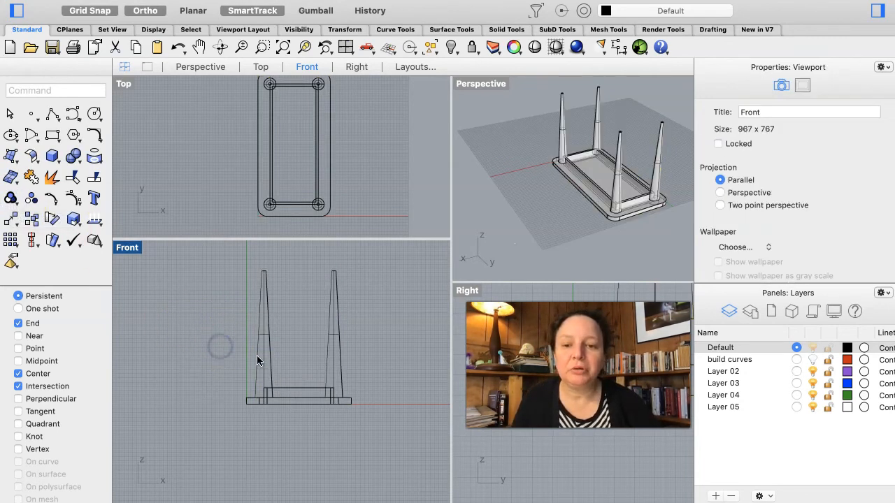
Select the grouped table by its apron and move it slightly straight up in the Front viewport
{"action": "left_click", "coordinate": [330, 396]}
{"action": "left_click", "coordinate": [305, 423]}
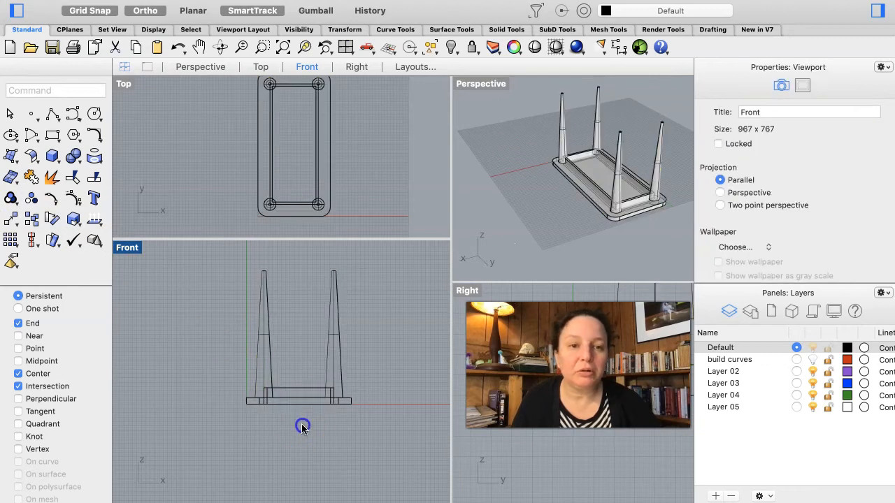
{"action": "left_click", "coordinate": [298, 388]}
{"action": "mouse_move", "coordinate": [298, 388]}
{"action": "left_mouse_down"}
{"action": "mouse_move", "coordinate": [300, 399]}
{"action": "mouse_move", "coordinate": [235, 443]}
{"action": "mouse_move", "coordinate": [336, 437]}
{"action": "mouse_move", "coordinate": [323, 406]}
{"action": "mouse_move", "coordinate": [325, 414]}
{"action": "mouse_move", "coordinate": [310, 419]}
{"action": "mouse_move", "coordinate": [294, 392]}
{"action": "left_mouse_up"}
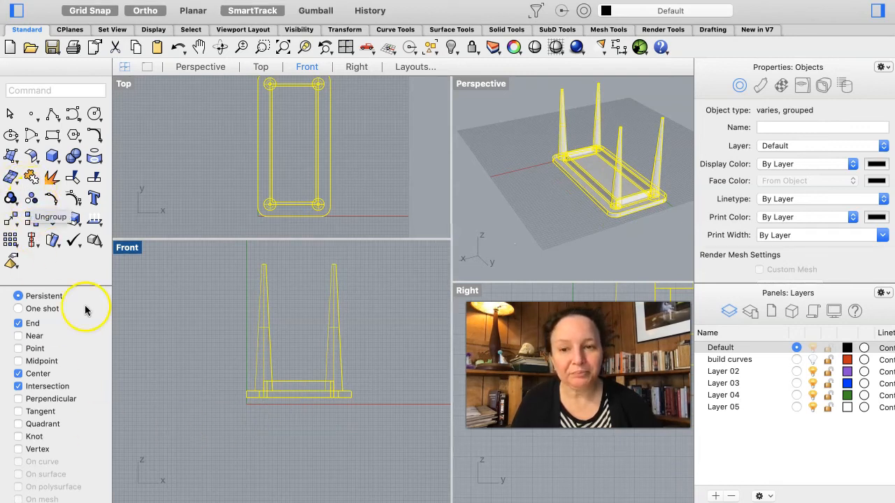
{"action": "left_click", "coordinate": [187, 367]}
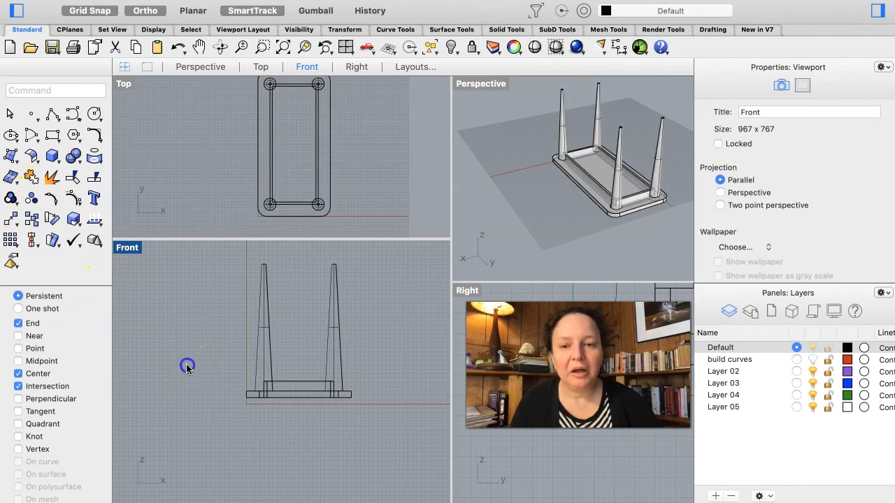
{"action": "left_click", "coordinate": [307, 394]}
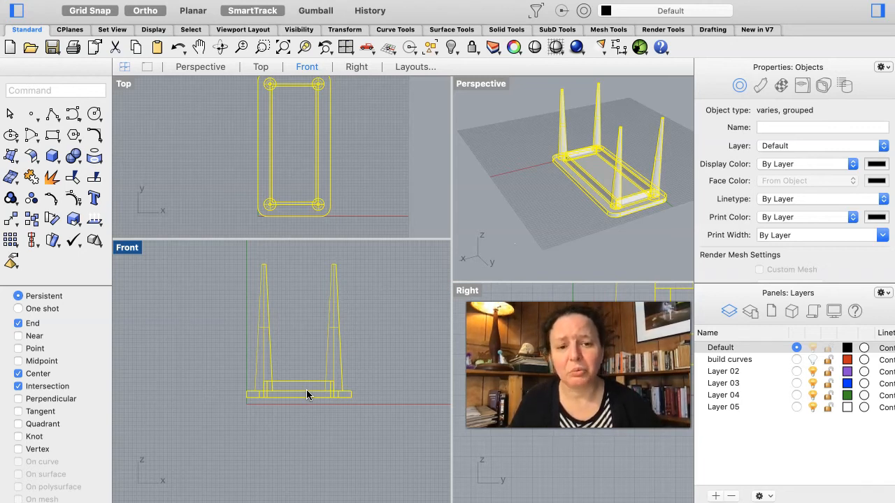
{"action": "left_click", "coordinate": [376, 351]}
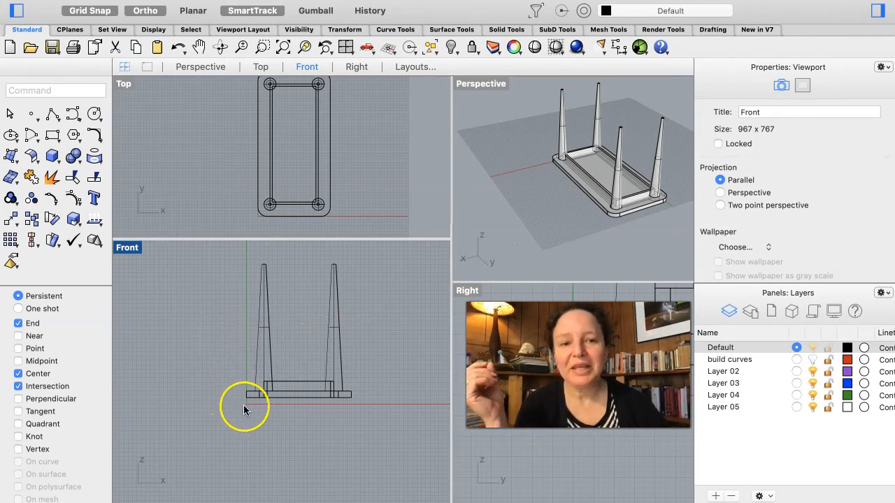
Rotate a copy of the grouped table 180 degrees about the slab's lower-left corner in the Front viewport, standing it on its legs
{"action": "left_click", "coordinate": [50, 215]}
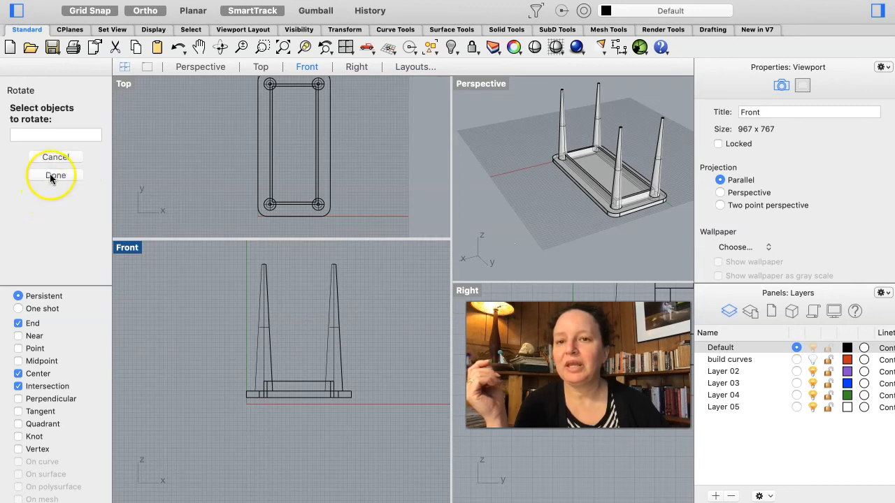
{"action": "left_click", "coordinate": [268, 323]}
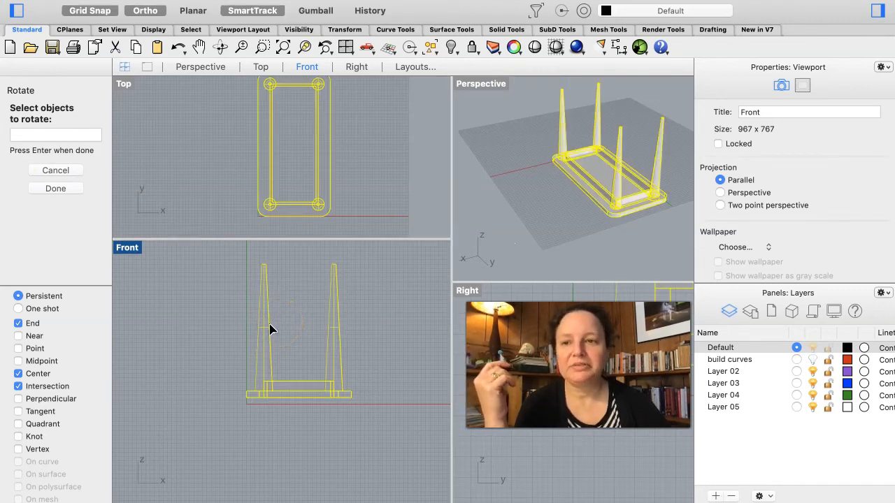
{"action": "key", "text": "Return"}
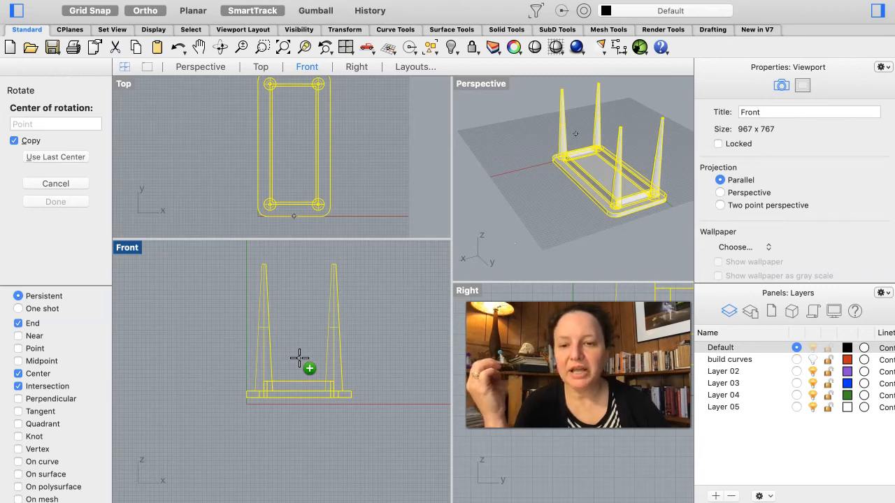
{"action": "left_click", "coordinate": [246, 399]}
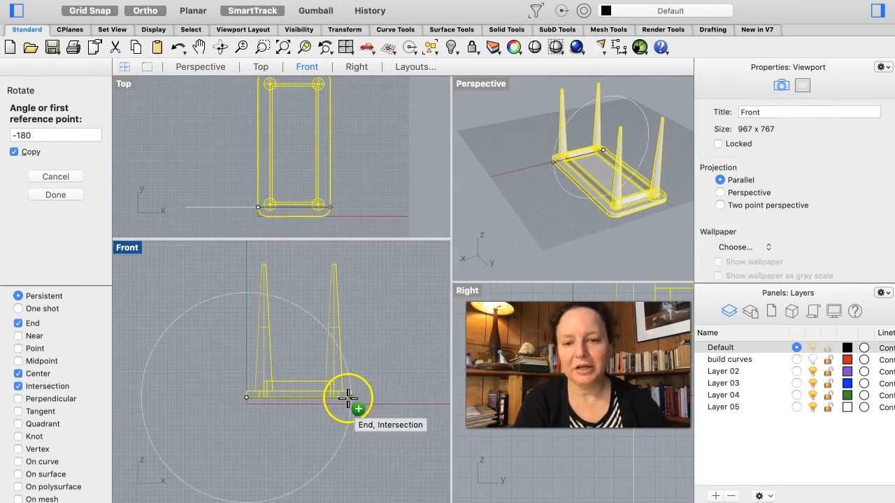
{"action": "left_click", "coordinate": [262, 397]}
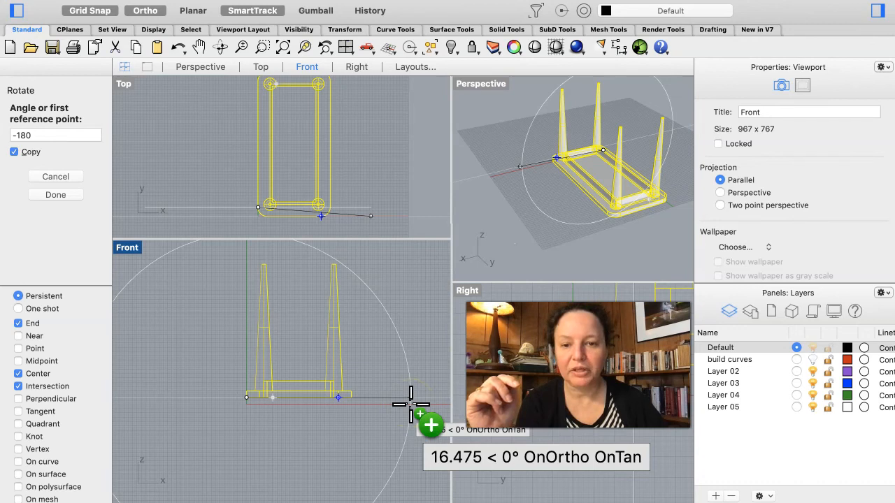
{"action": "left_click", "coordinate": [410, 404]}
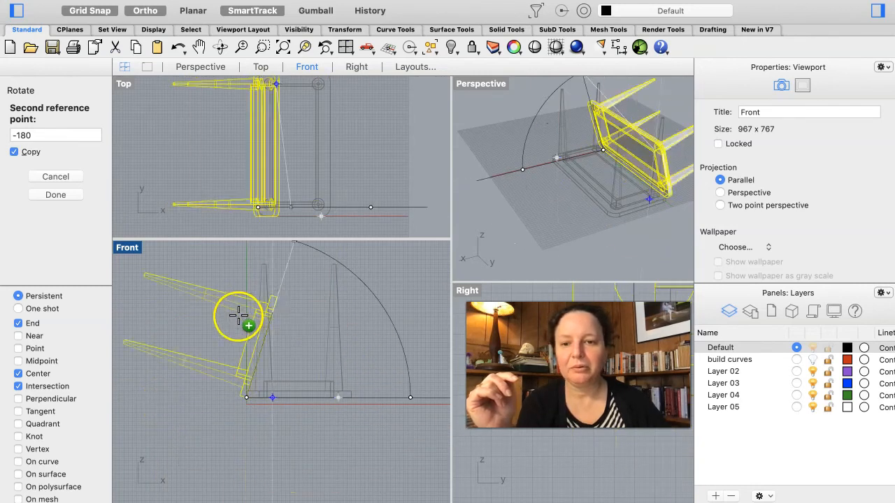
{"action": "scroll", "coordinate": [128, 393], "scroll_direction": "left", "scroll_amount": 3}
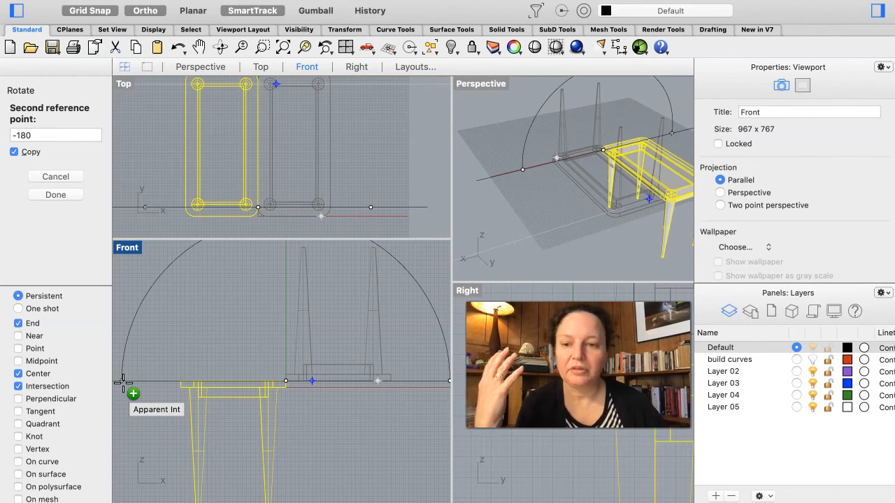
{"action": "key", "text": "Return"}
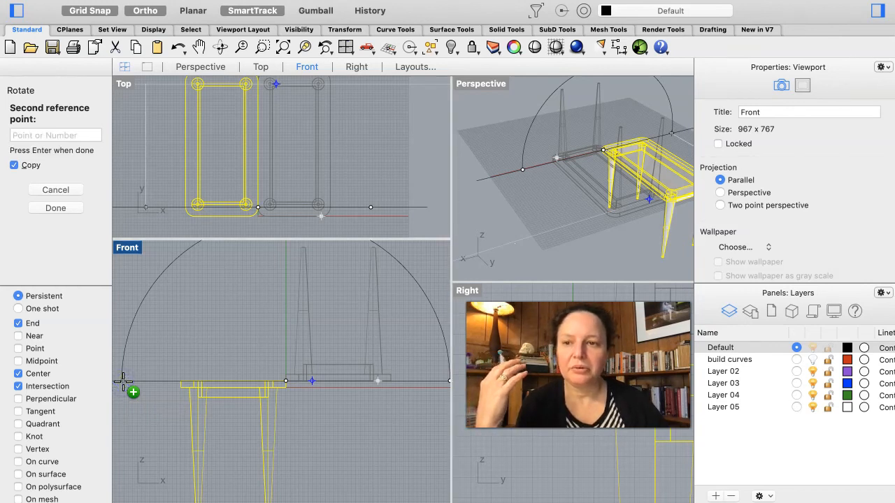
{"action": "key", "text": "Return"}
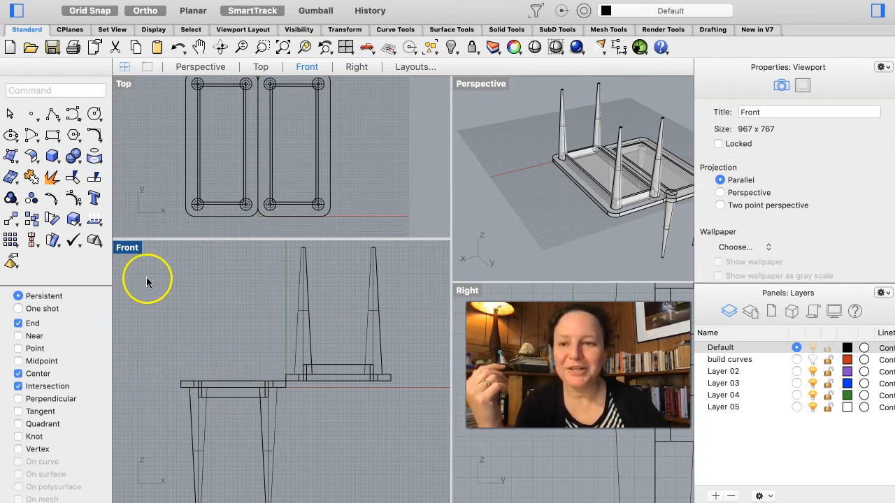
Start a copying Rotate of the upside-down table about its slab's lower-left corner in the Front viewport, with a horizontal first reference and Ortho off
{"action": "left_click", "coordinate": [47, 221]}
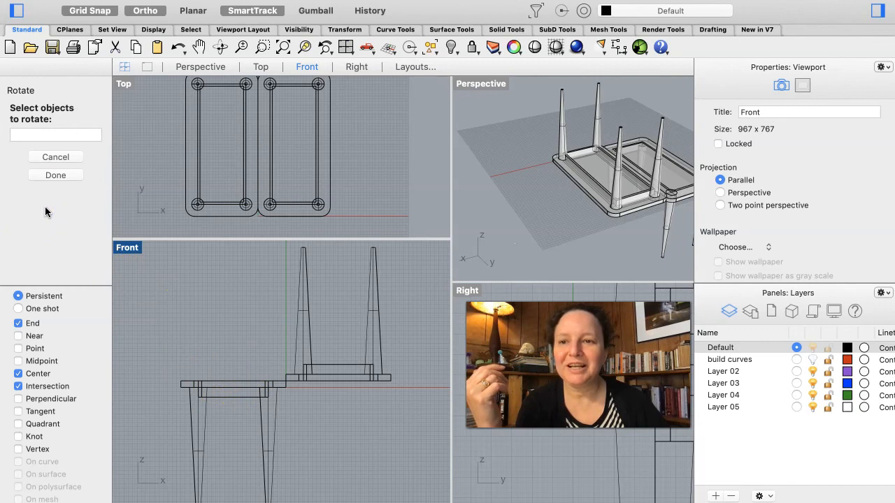
{"action": "left_click", "coordinate": [294, 331]}
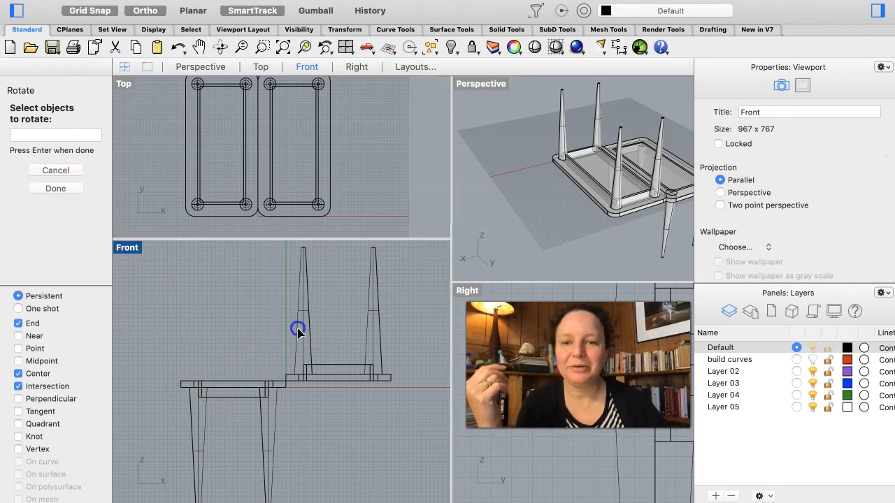
{"action": "left_click", "coordinate": [55, 189]}
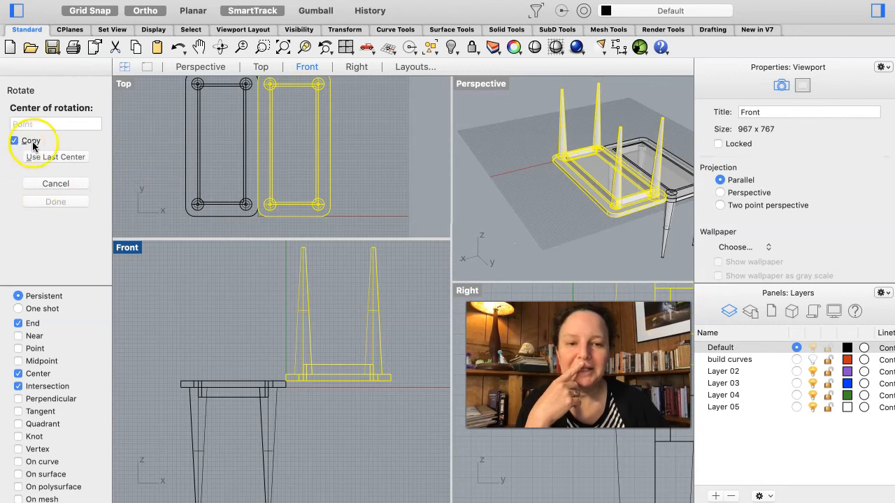
{"action": "left_click", "coordinate": [286, 382]}
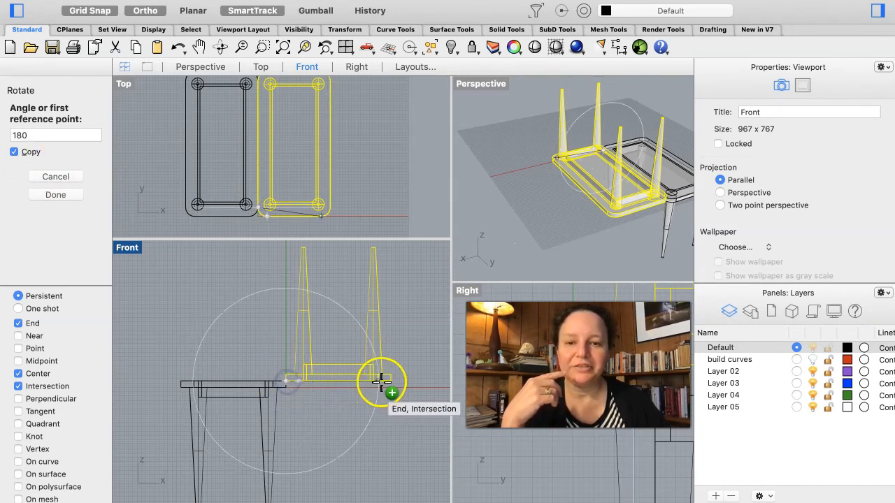
{"action": "left_click", "coordinate": [405, 378]}
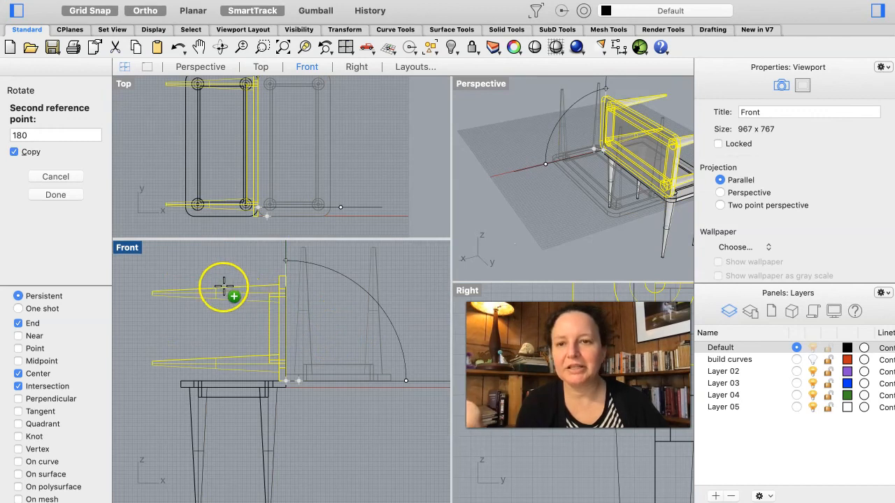
{"action": "left_click", "coordinate": [165, 109]}
{"action": "left_click", "coordinate": [142, 11]}
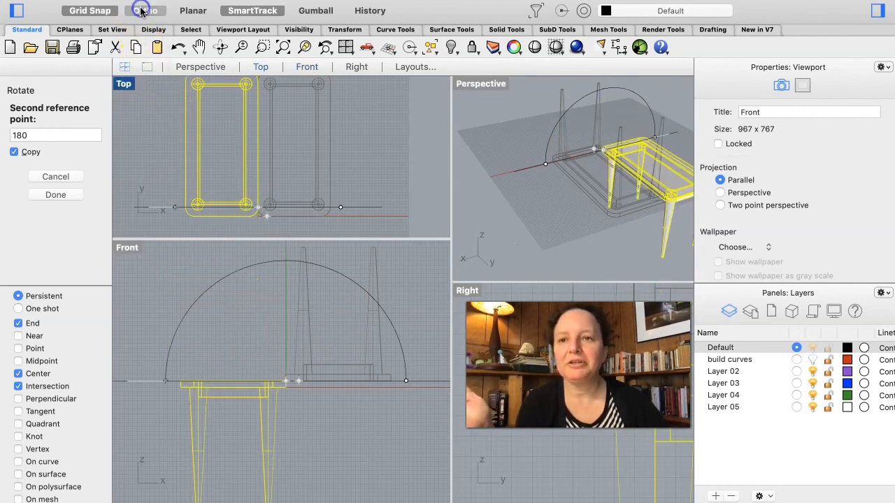
Place a fan of rotated table copies at freehand angles around the slab corner in the Front viewport and finish the rotation
{"action": "left_click", "coordinate": [399, 330]}
{"action": "left_click", "coordinate": [360, 297]}
{"action": "left_click", "coordinate": [308, 279]}
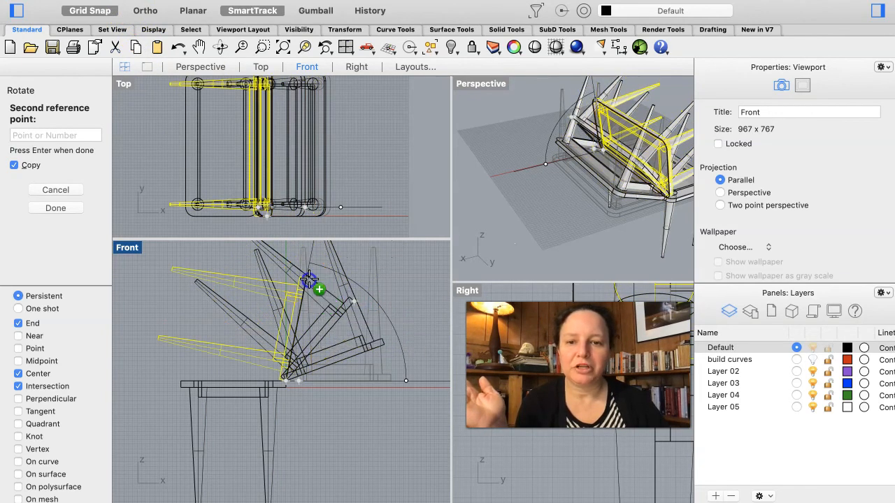
{"action": "left_click", "coordinate": [269, 286]}
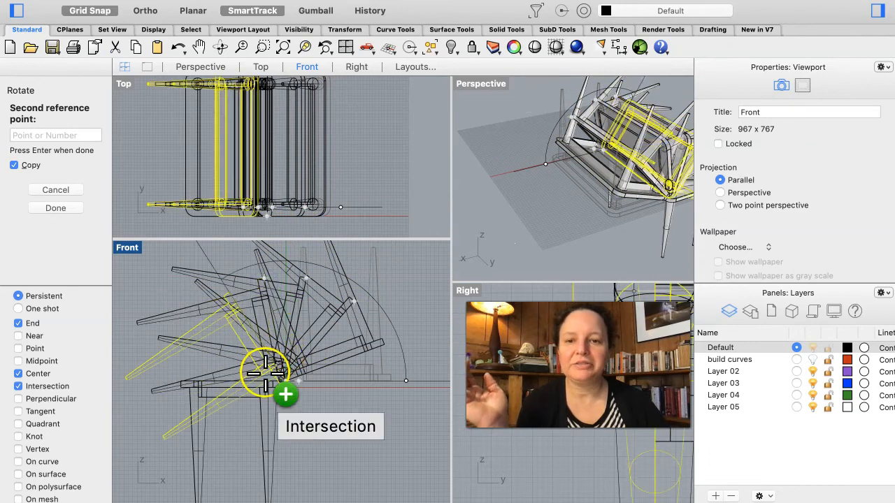
{"action": "left_click", "coordinate": [248, 318]}
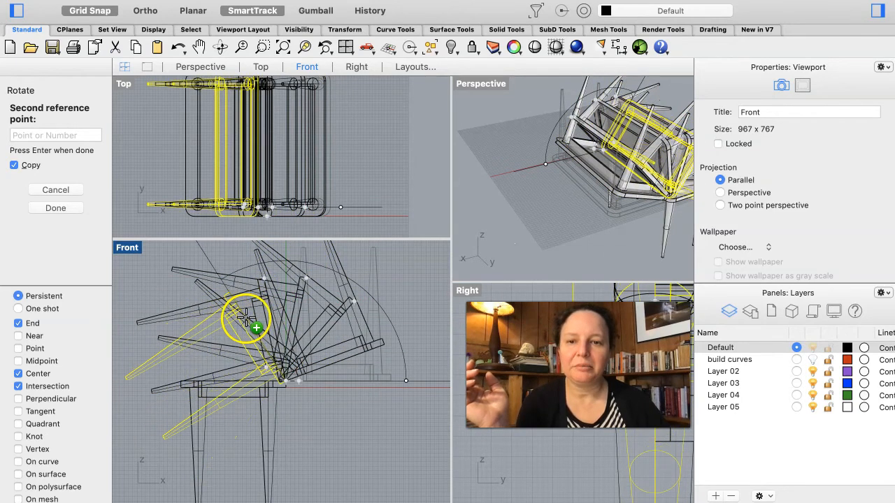
{"action": "left_click", "coordinate": [293, 376]}
{"action": "key", "text": "Return"}
{"action": "right_click_drag", "start_coordinate": [513, 184], "coordinate": [513, 183]}
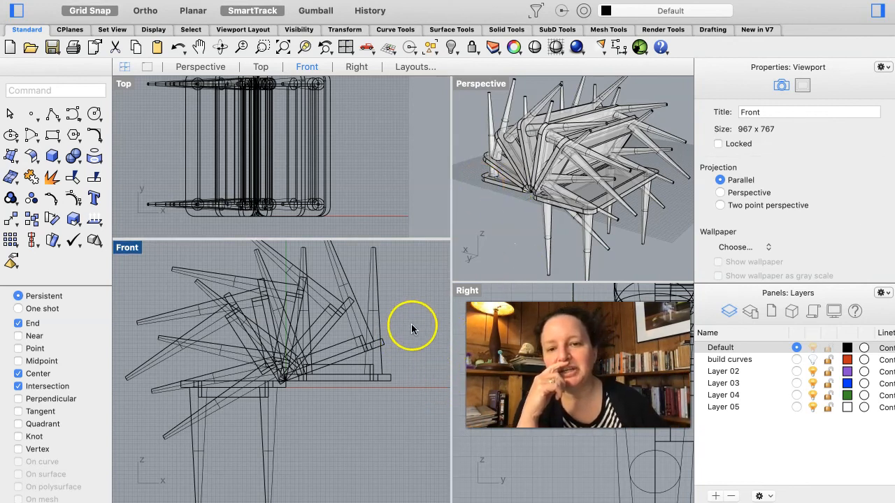
Select the upside-down table and all its fanned copies without the upright table, and rename Layer 05 as table_splaaaaa
{"action": "left_click_drag", "start_coordinate": [411, 356], "coordinate": [174, 270]}
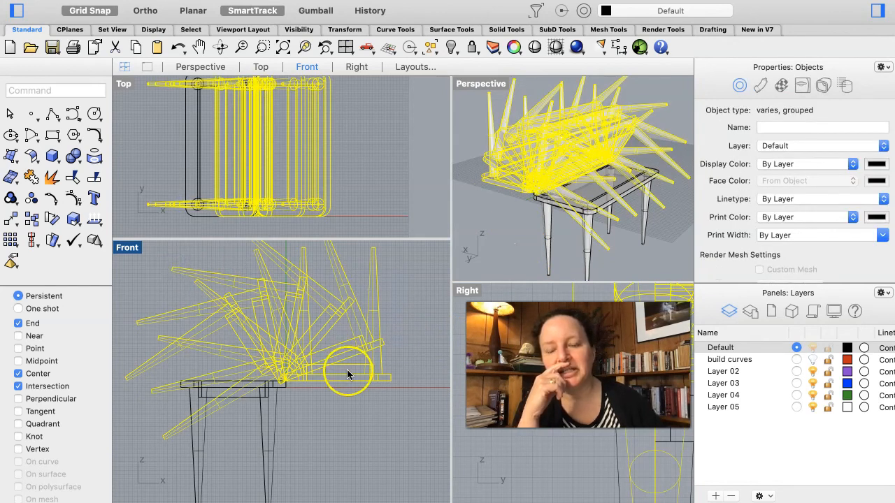
{"action": "left_click", "coordinate": [716, 410]}
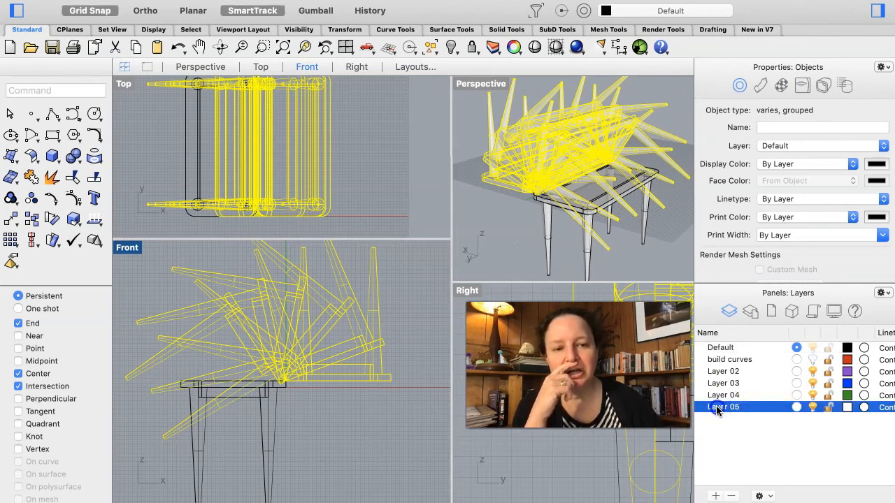
{"action": "double_click", "coordinate": [716, 411]}
{"action": "type", "text": "table_spl"}
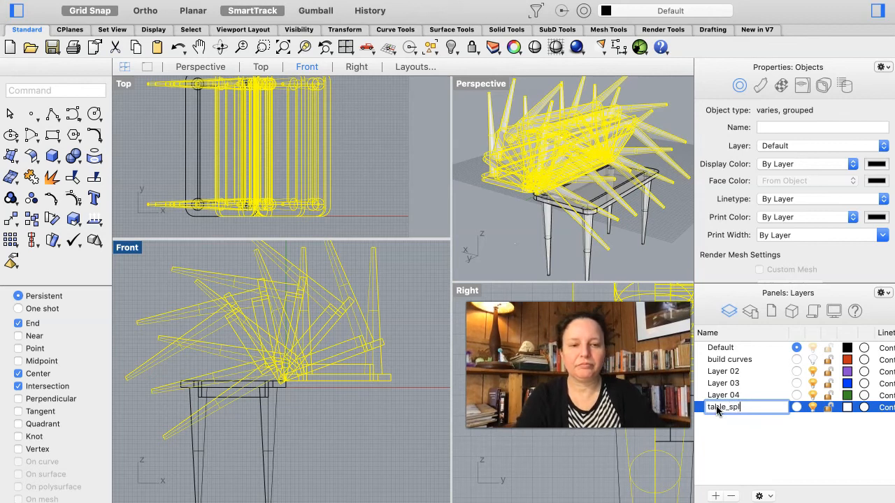
{"action": "type", "text": "aaaaasa"}
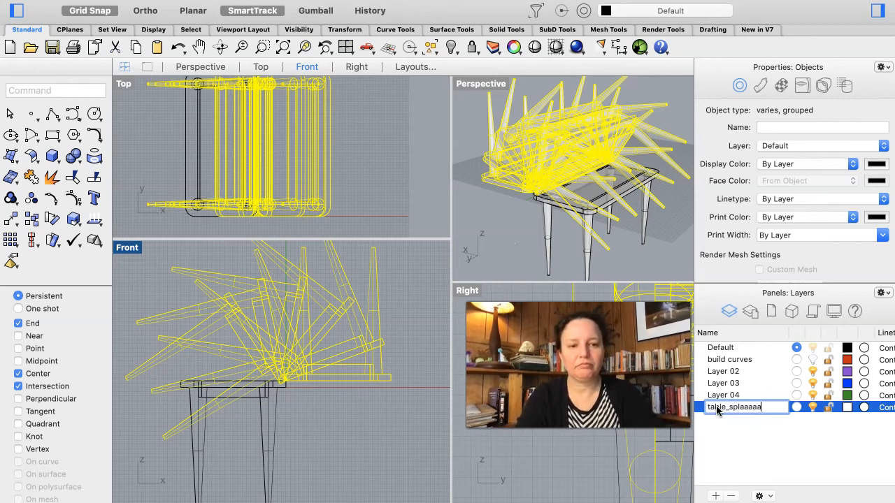
{"action": "key", "text": "Return"}
{"action": "left_click", "coordinate": [800, 423]}
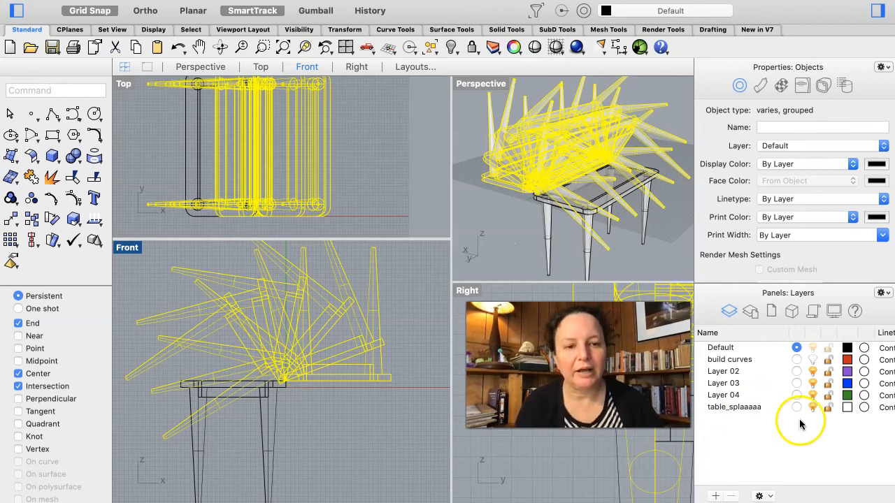
Assign the selected fan of tables to the table_splaaaaa layer and hide that layer
{"action": "right_click", "coordinate": [741, 409]}
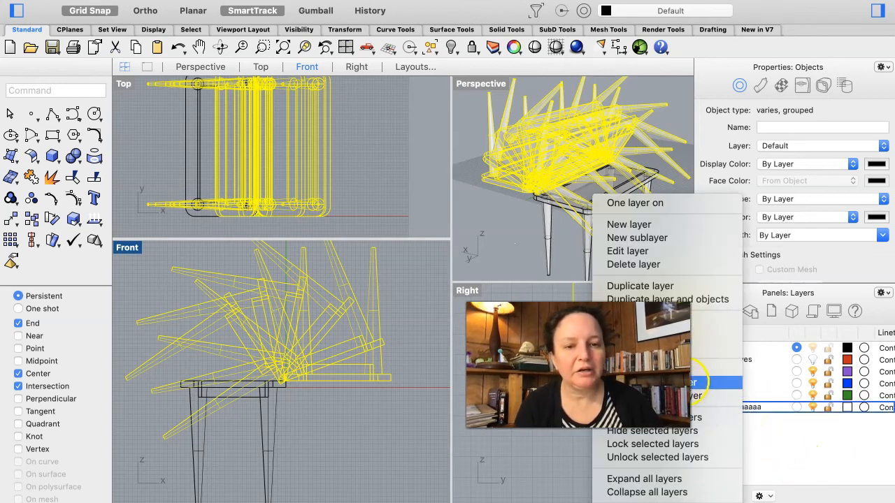
{"action": "left_click", "coordinate": [693, 382]}
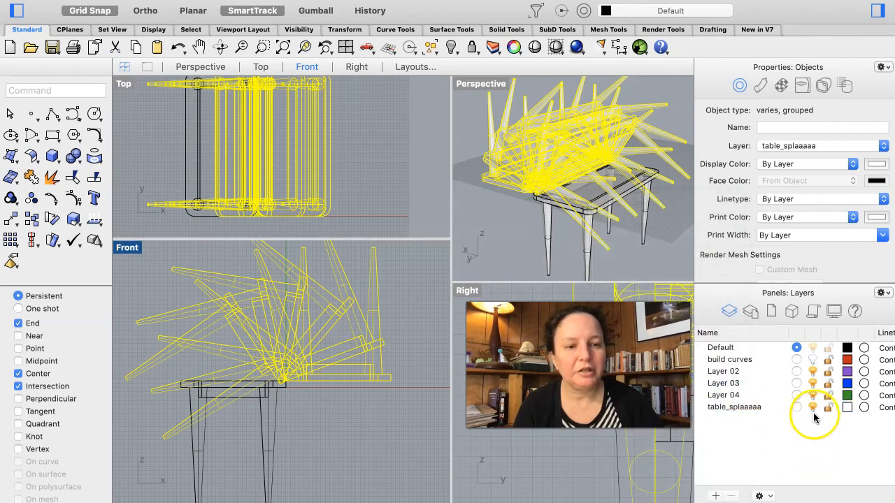
{"action": "left_click", "coordinate": [812, 408]}
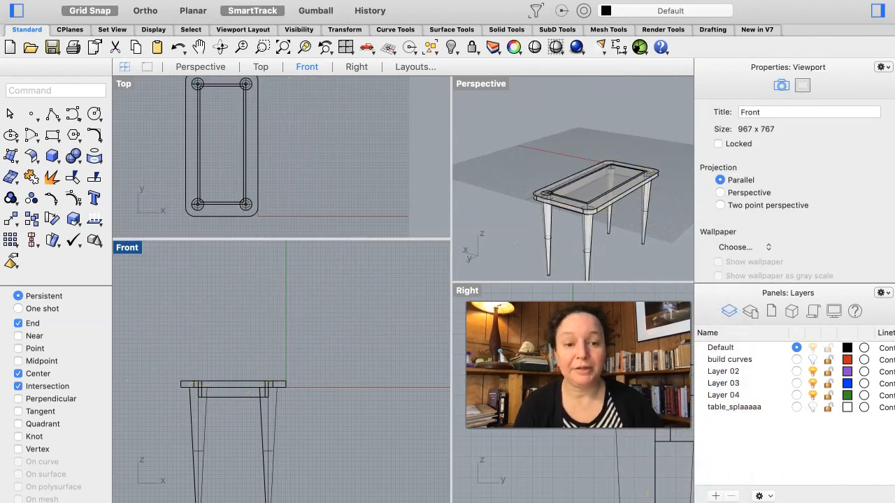
Select the whole upright table in the Front viewport and rename Layer 02 as table
{"action": "scroll", "coordinate": [346, 373], "scroll_direction": "down", "scroll_amount": 4}
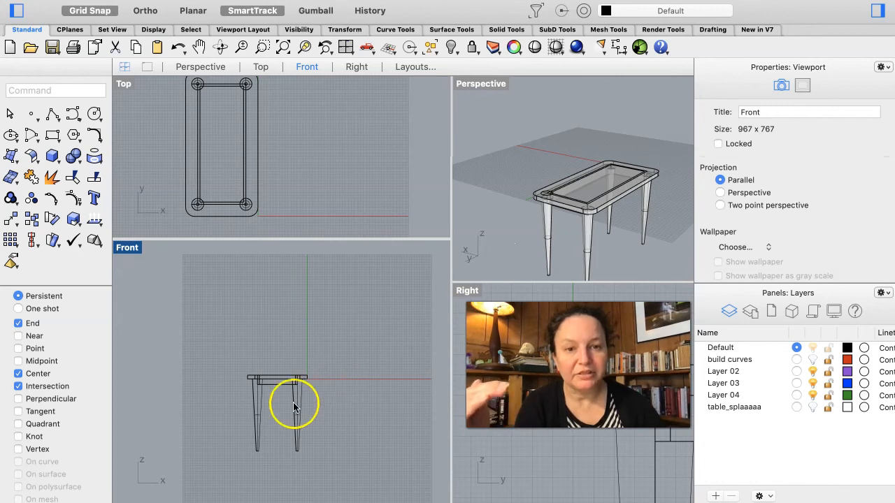
{"action": "left_click_drag", "start_coordinate": [323, 351], "coordinate": [226, 477]}
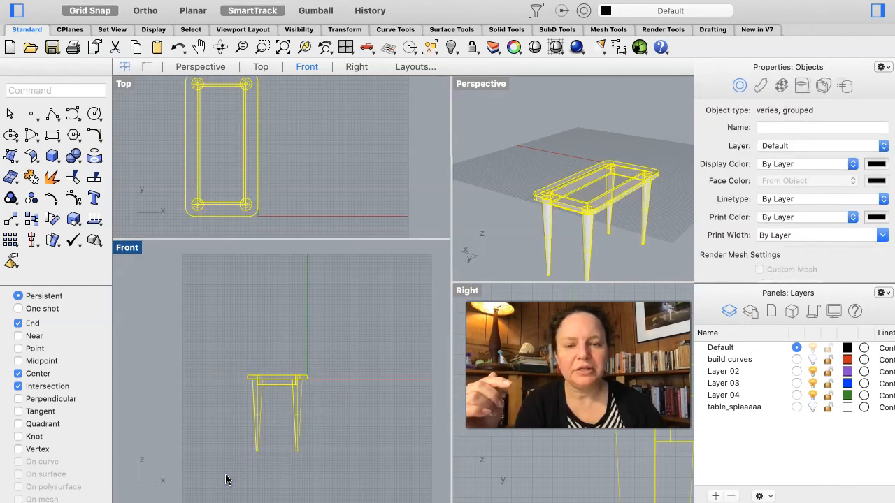
{"action": "left_click", "coordinate": [725, 371]}
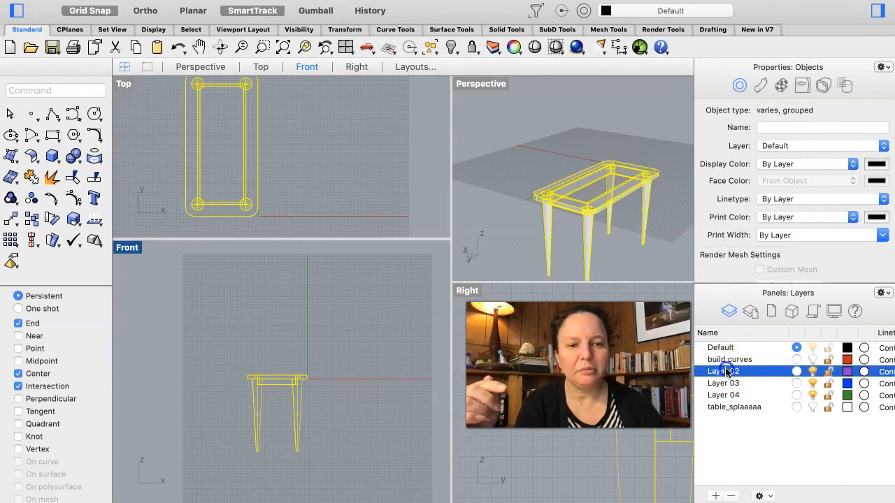
{"action": "left_click", "coordinate": [726, 371]}
{"action": "type", "text": "table"}
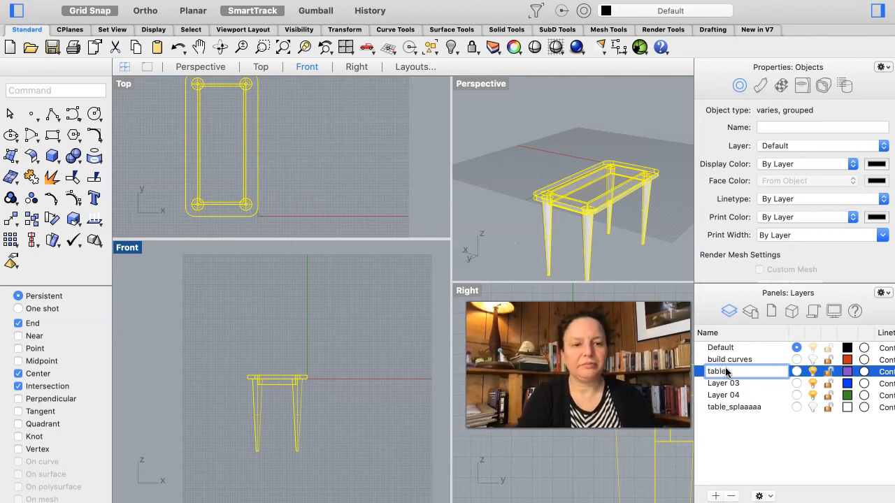
{"action": "left_click", "coordinate": [746, 384]}
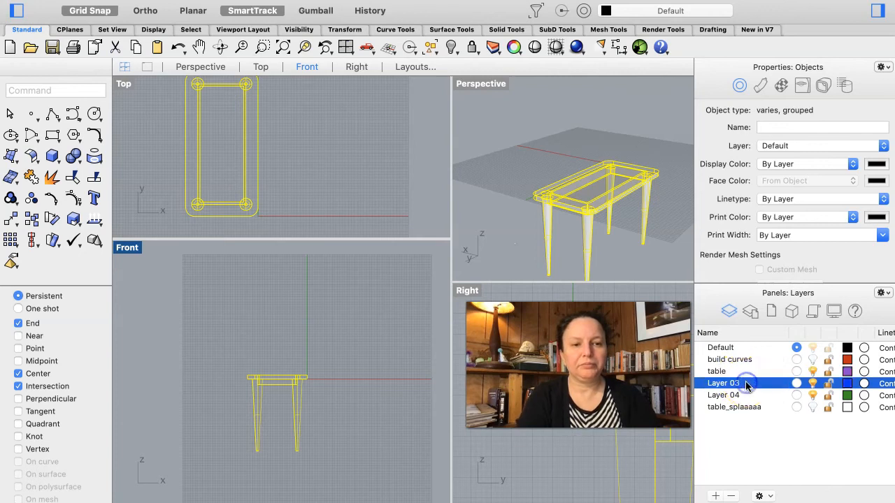
Assign the selected upright table to the table layer and turn that layer off
{"action": "left_click", "coordinate": [745, 372]}
{"action": "right_click", "coordinate": [745, 373]}
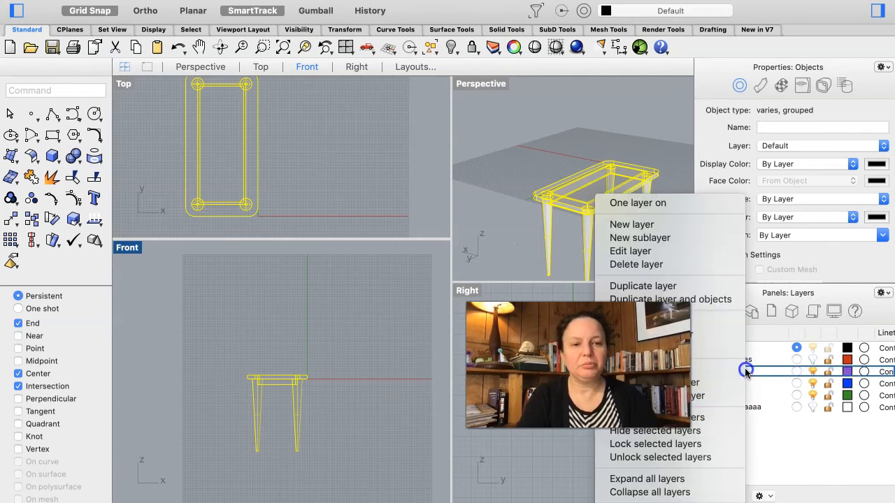
{"action": "left_click", "coordinate": [703, 383]}
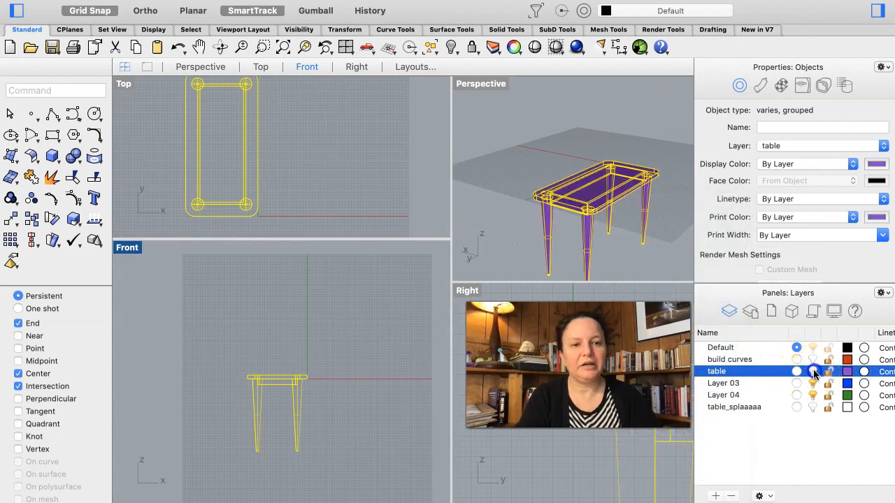
{"action": "left_click", "coordinate": [812, 371]}
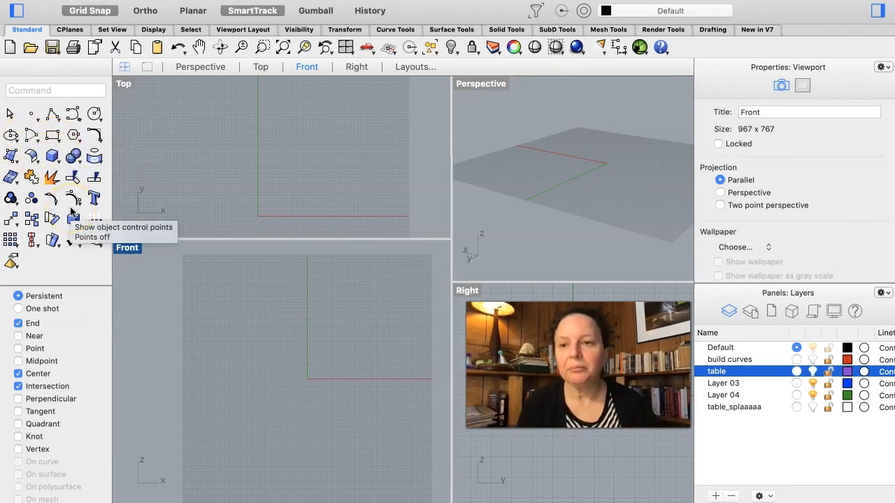
Draw an open, wavy degree 3 control-point curve in the Top viewport, starting on the red axis near the origin and rising upward
{"action": "left_click", "coordinate": [72, 114]}
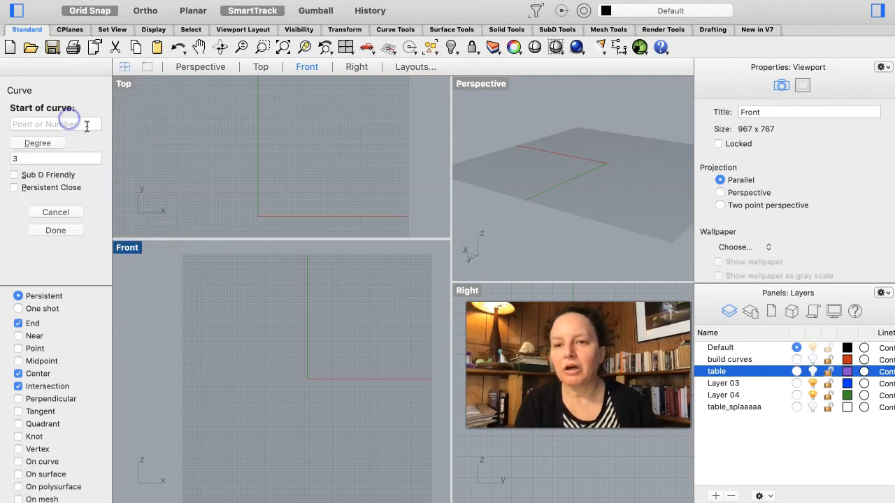
{"action": "scroll", "coordinate": [277, 213], "scroll_direction": "up", "scroll_amount": 5}
{"action": "scroll", "coordinate": [278, 216], "scroll_direction": "left", "scroll_amount": 5}
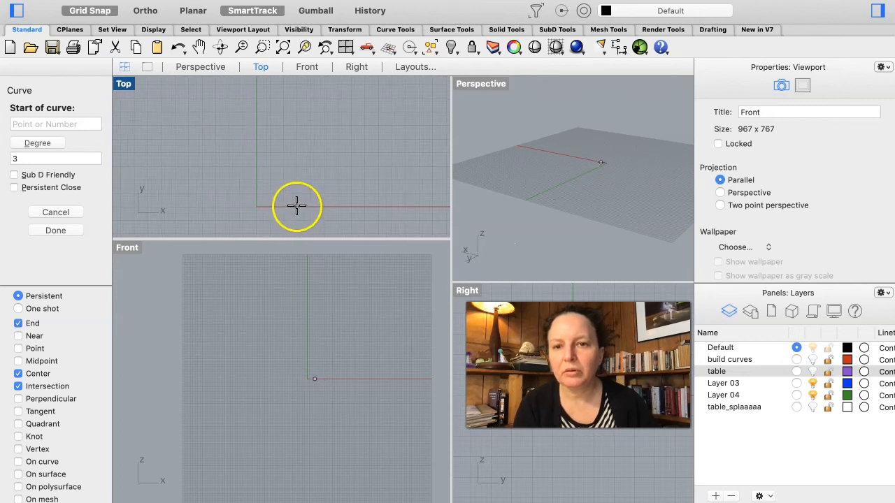
{"action": "left_click", "coordinate": [297, 205]}
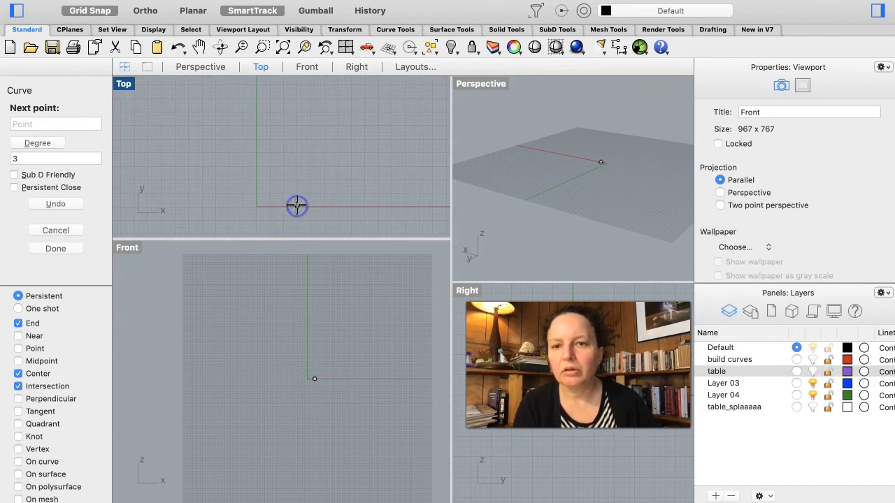
{"action": "left_click", "coordinate": [367, 173]}
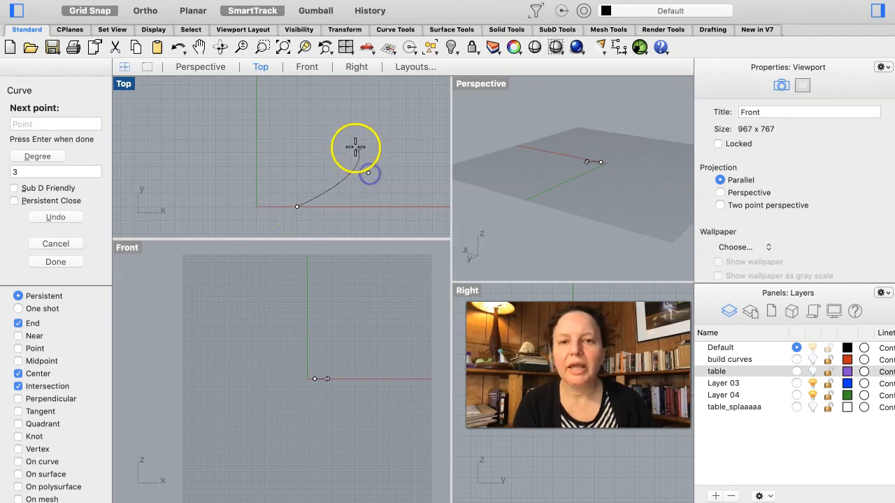
{"action": "left_click", "coordinate": [318, 125]}
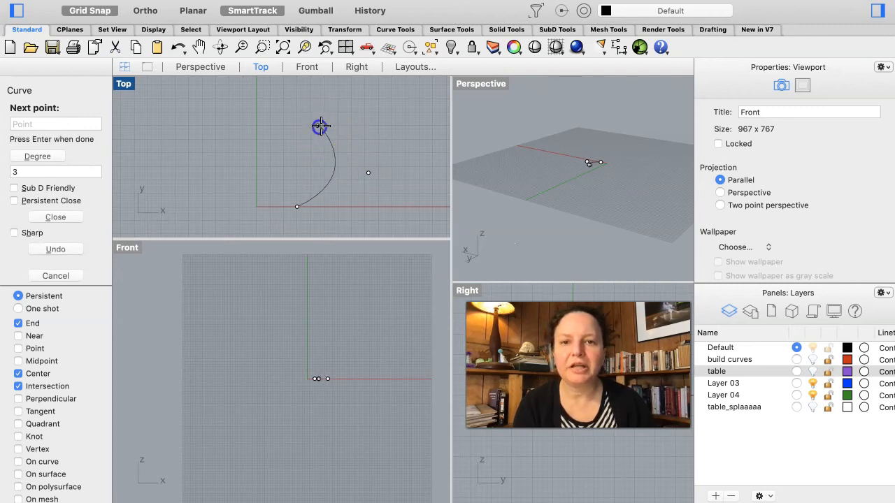
{"action": "left_click", "coordinate": [387, 109]}
{"action": "scroll", "coordinate": [386, 104], "scroll_direction": "up", "scroll_amount": 3}
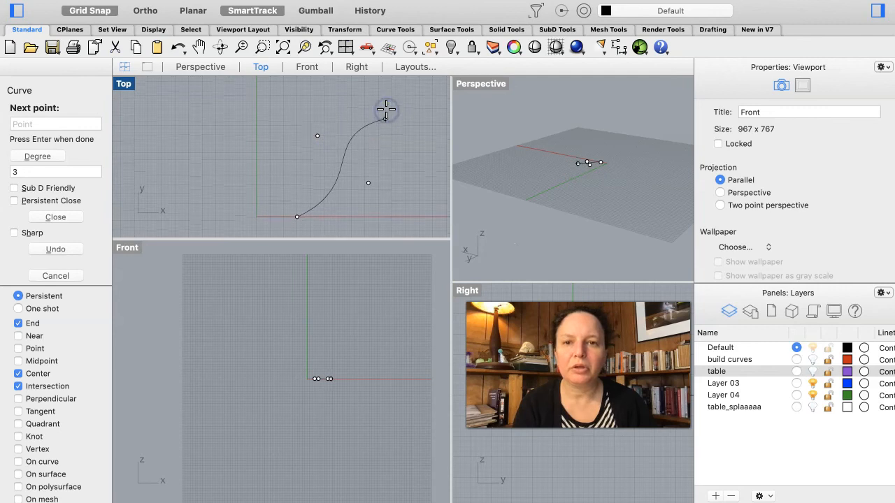
{"action": "left_click", "coordinate": [403, 95]}
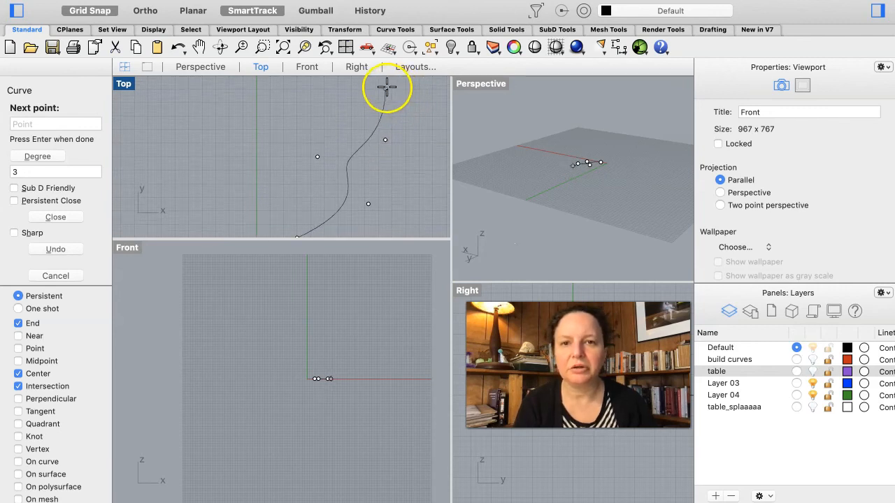
{"action": "left_click", "coordinate": [384, 89]}
{"action": "scroll", "coordinate": [383, 89], "scroll_direction": "up", "scroll_amount": 4}
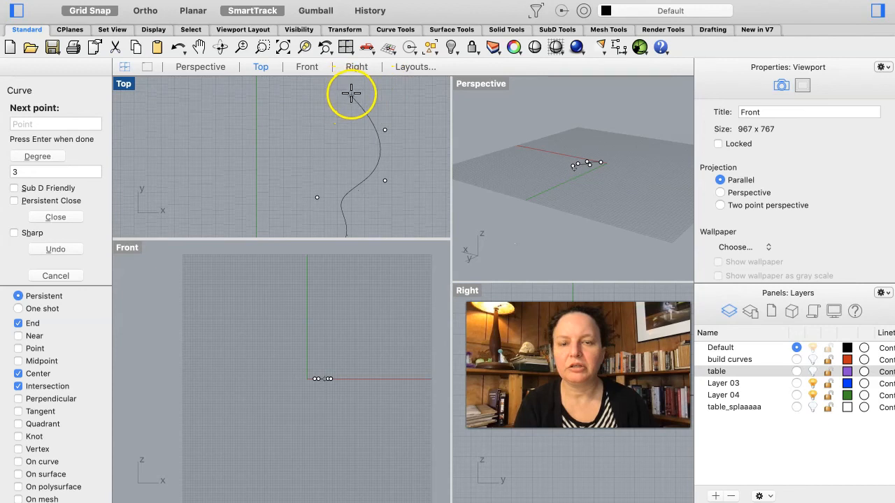
{"action": "left_click", "coordinate": [351, 94]}
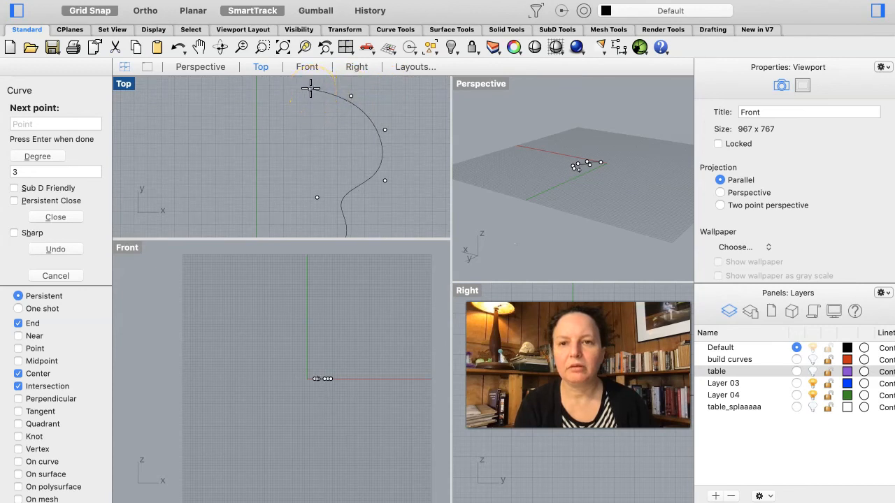
{"action": "left_click", "coordinate": [309, 88]}
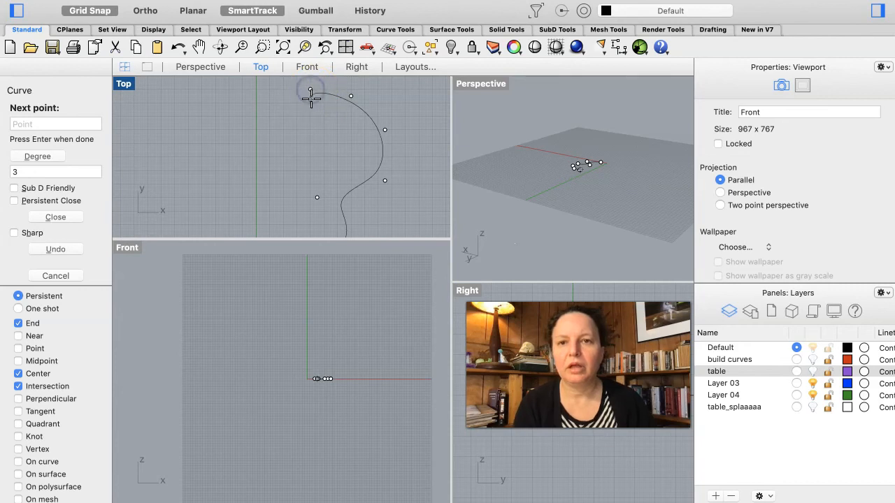
{"action": "key", "text": "Return"}
{"action": "scroll", "coordinate": [356, 136], "scroll_direction": "down", "scroll_amount": 8}
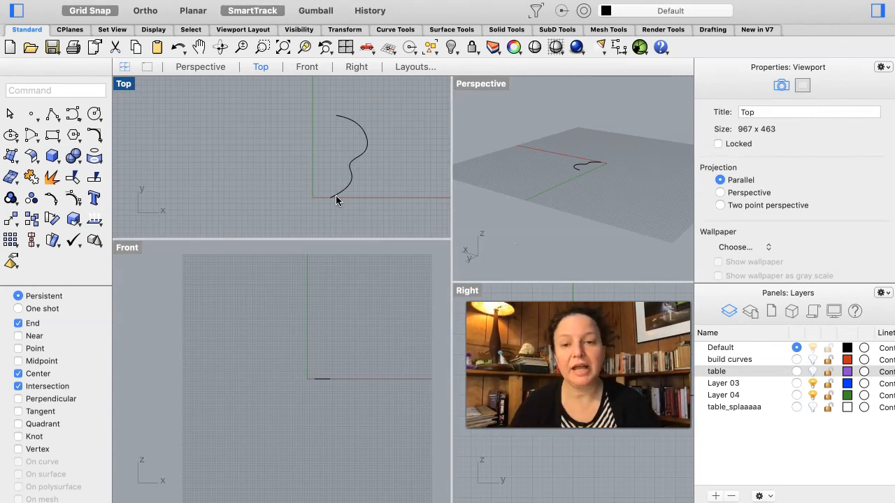
{"action": "left_click", "coordinate": [303, 308]}
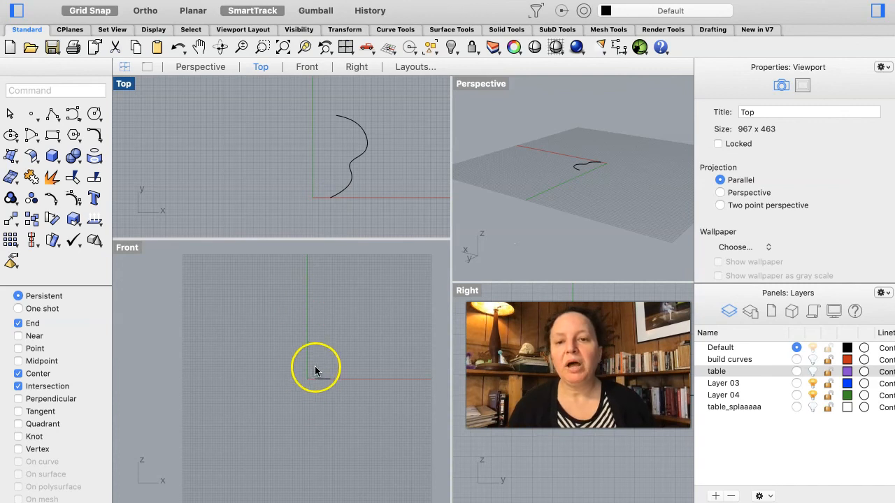
Draw a closed, wavy degree 3 control-point curve around the origin in the Front viewport, starting at the lower end of the profile curve
{"action": "left_click", "coordinate": [73, 116]}
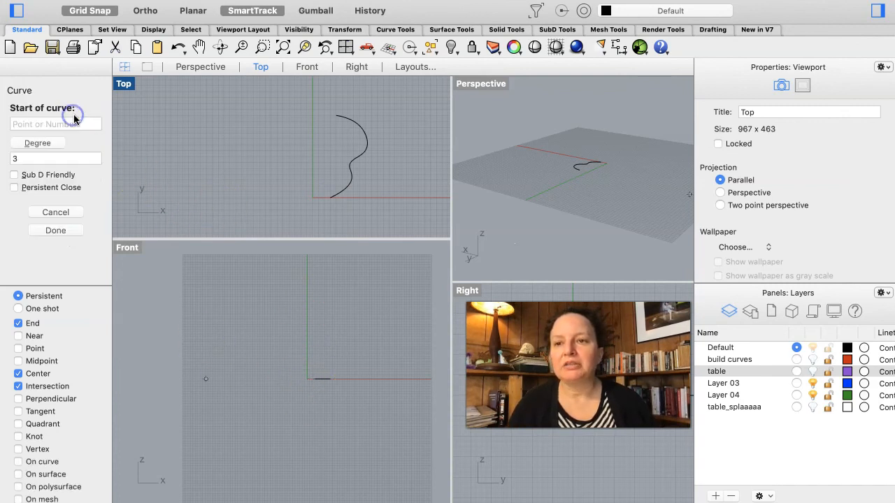
{"action": "left_click", "coordinate": [332, 196]}
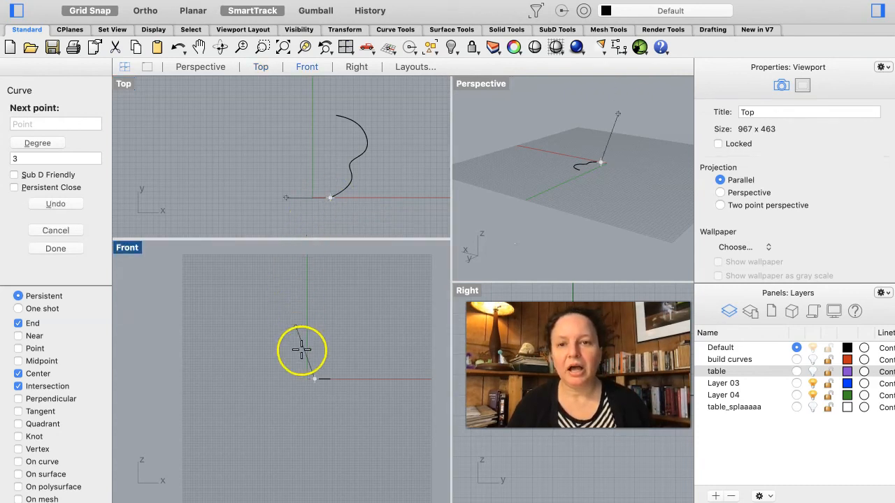
{"action": "scroll", "coordinate": [306, 385], "scroll_direction": "up", "scroll_amount": 5}
{"action": "scroll", "coordinate": [330, 344], "scroll_direction": "up", "scroll_amount": 5}
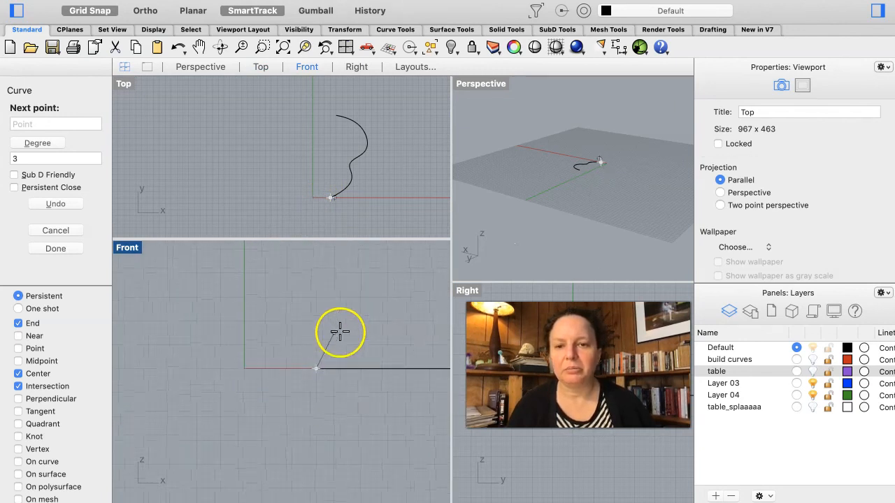
{"action": "left_click", "coordinate": [331, 342]}
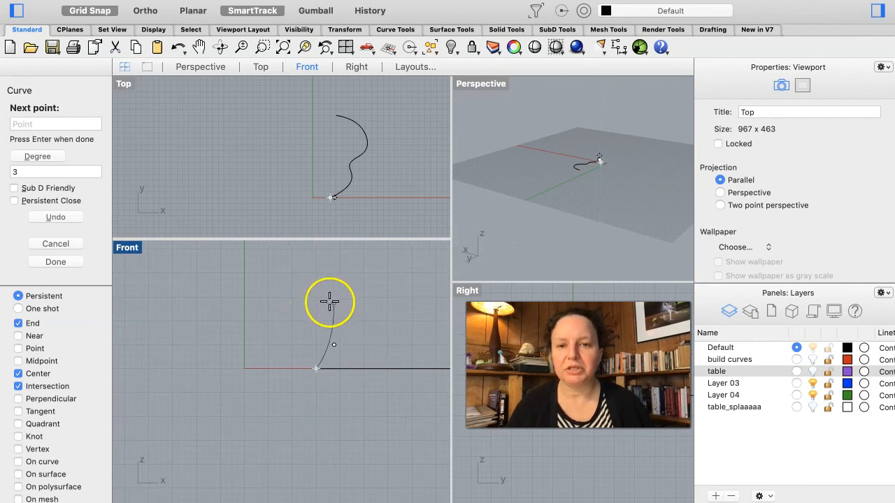
{"action": "left_click", "coordinate": [288, 346]}
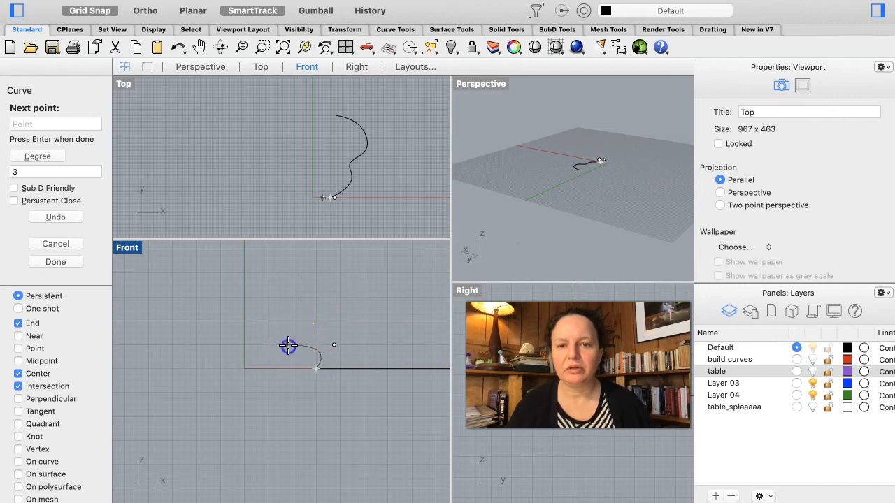
{"action": "left_click", "coordinate": [304, 308]}
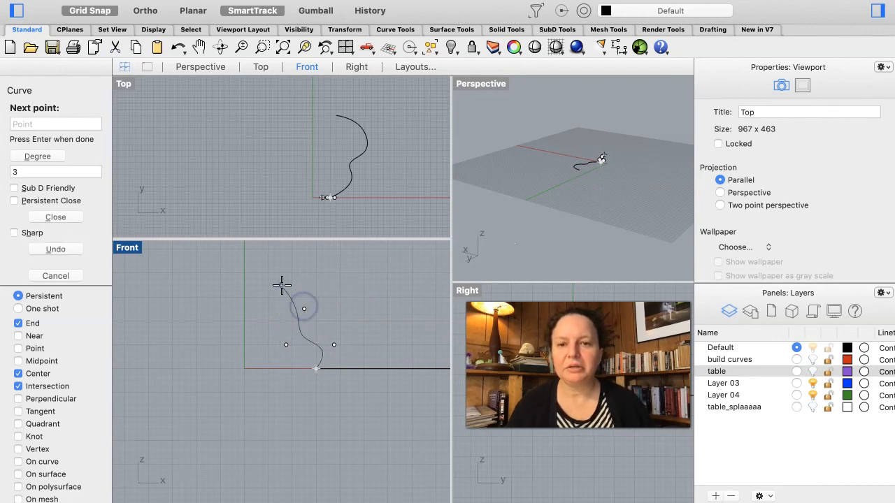
{"action": "left_click", "coordinate": [286, 284]}
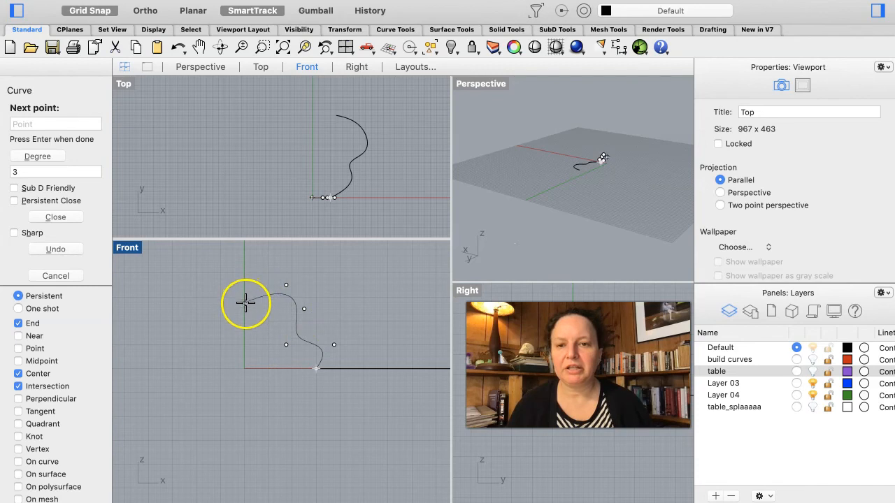
{"action": "left_click", "coordinate": [252, 303]}
{"action": "left_click", "coordinate": [208, 285]}
{"action": "left_click", "coordinate": [213, 338]}
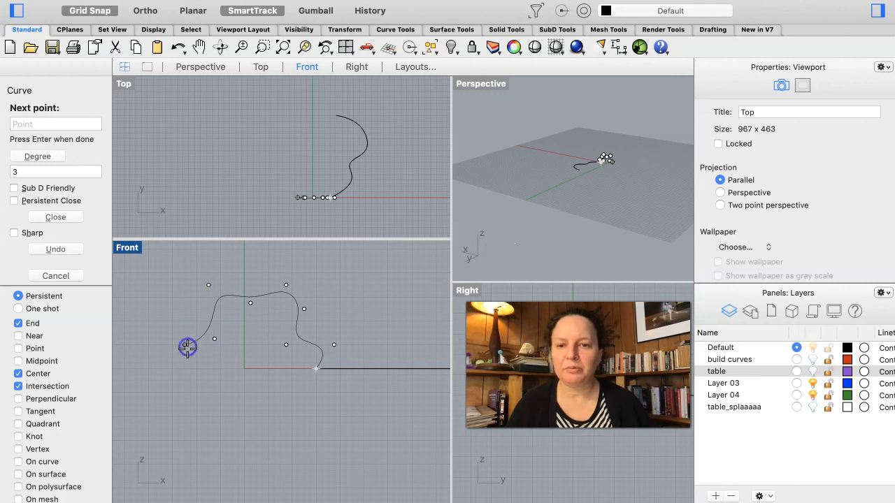
{"action": "left_click", "coordinate": [208, 368]}
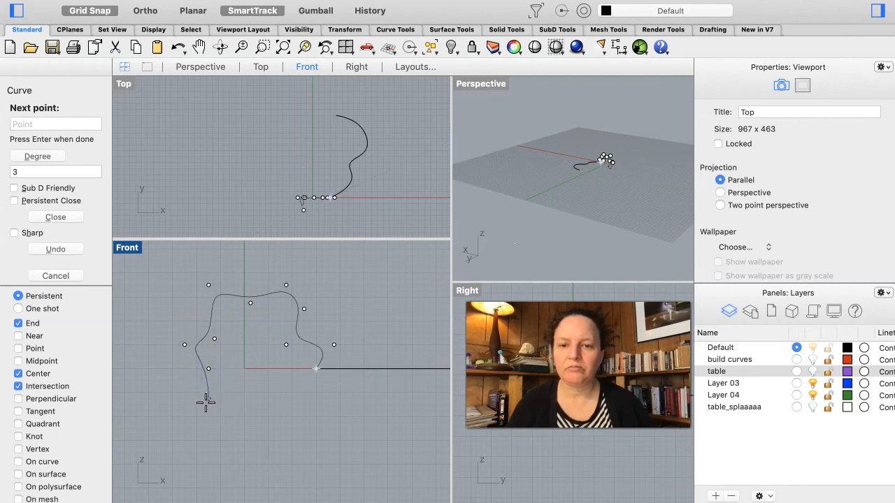
{"action": "left_click", "coordinate": [196, 387]}
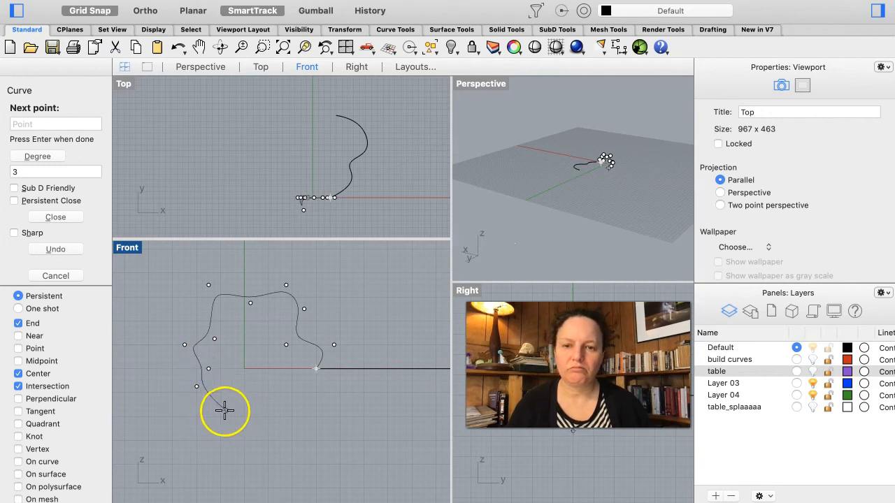
{"action": "left_click", "coordinate": [219, 408]}
{"action": "left_click", "coordinate": [257, 392]}
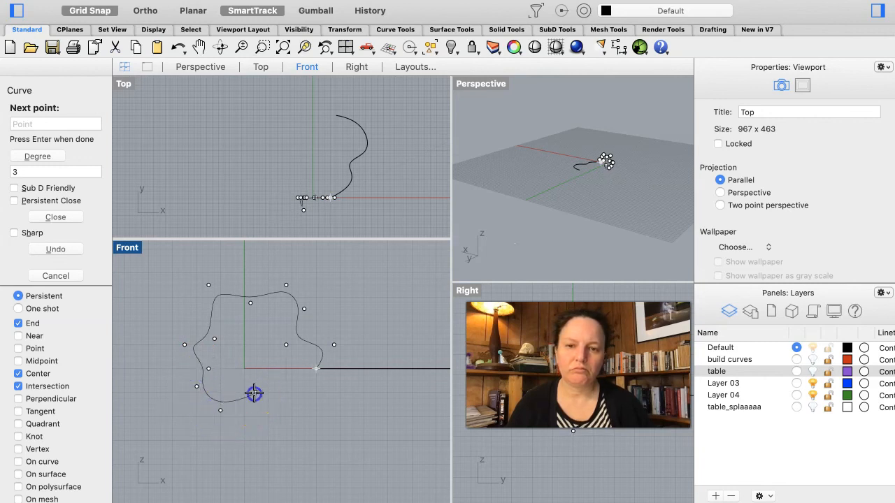
{"action": "left_click", "coordinate": [291, 421]}
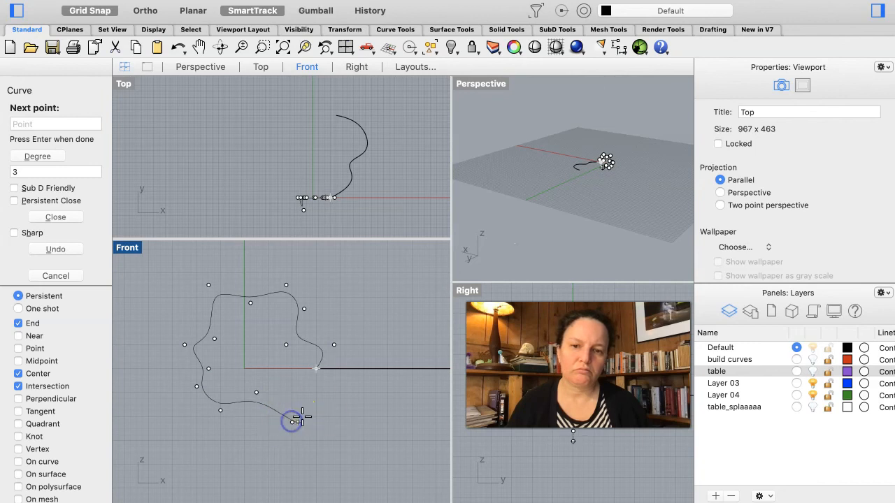
{"action": "left_click", "coordinate": [315, 404]}
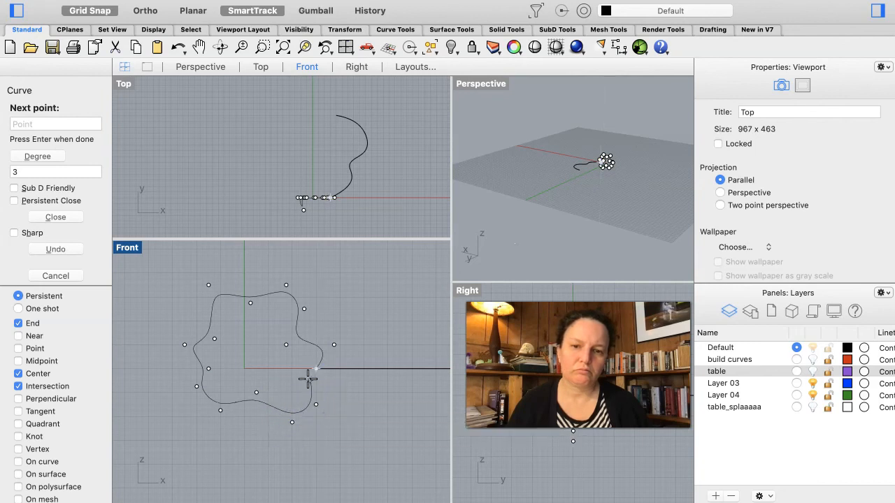
{"action": "left_click", "coordinate": [312, 371]}
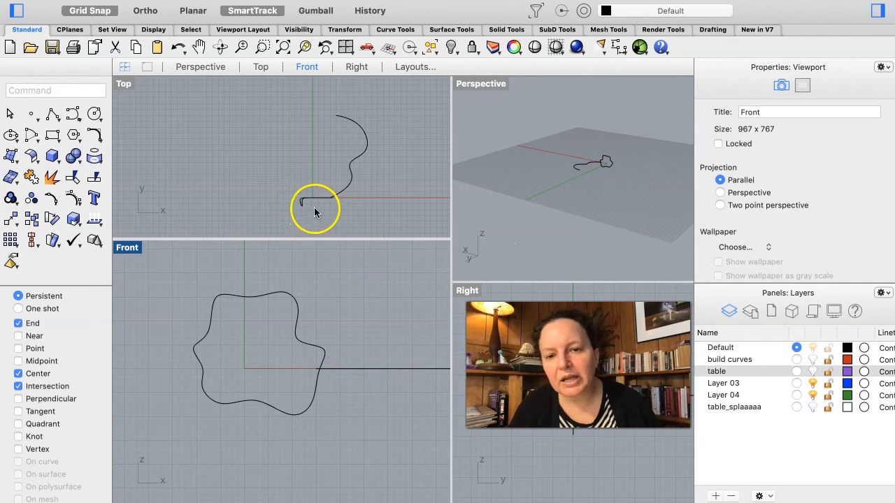
Flatten the closed curve by moving its stray control point onto the red axis in the Top viewport, and deselect the curve
{"action": "left_click_drag", "start_coordinate": [307, 210], "coordinate": [267, 181]}
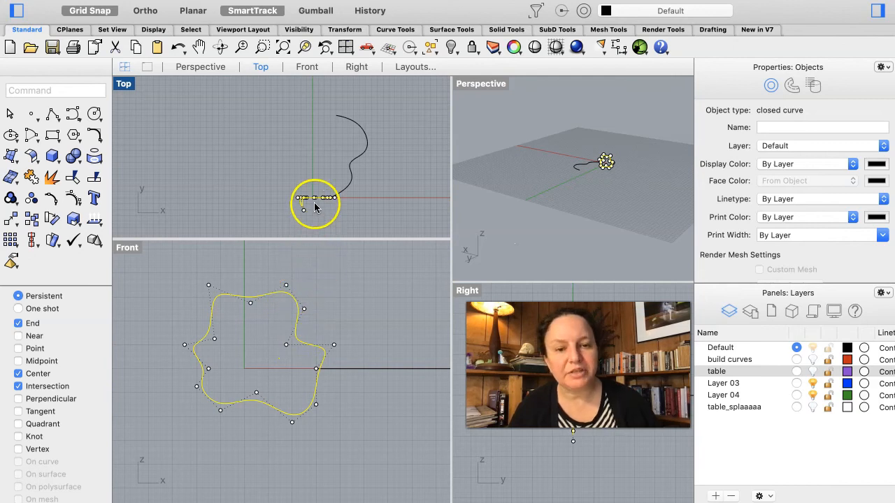
{"action": "scroll", "coordinate": [324, 188], "scroll_direction": "up", "scroll_amount": 5}
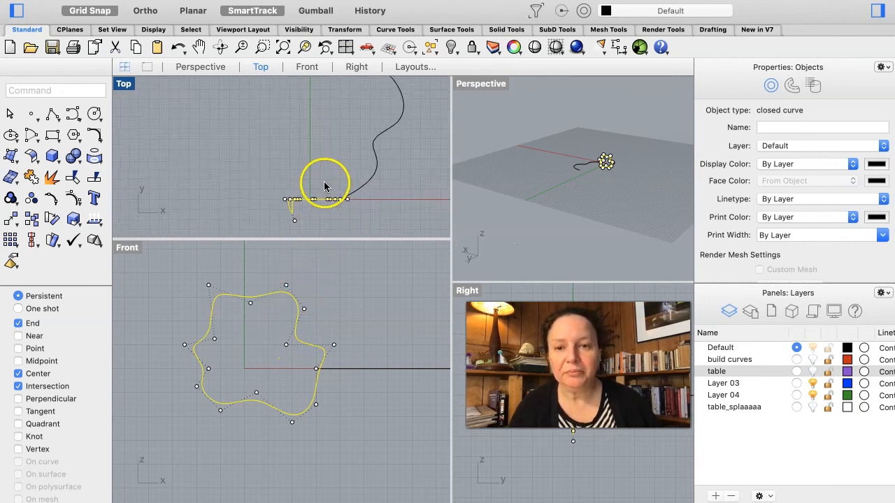
{"action": "scroll", "coordinate": [324, 188], "scroll_direction": "up", "scroll_amount": 5}
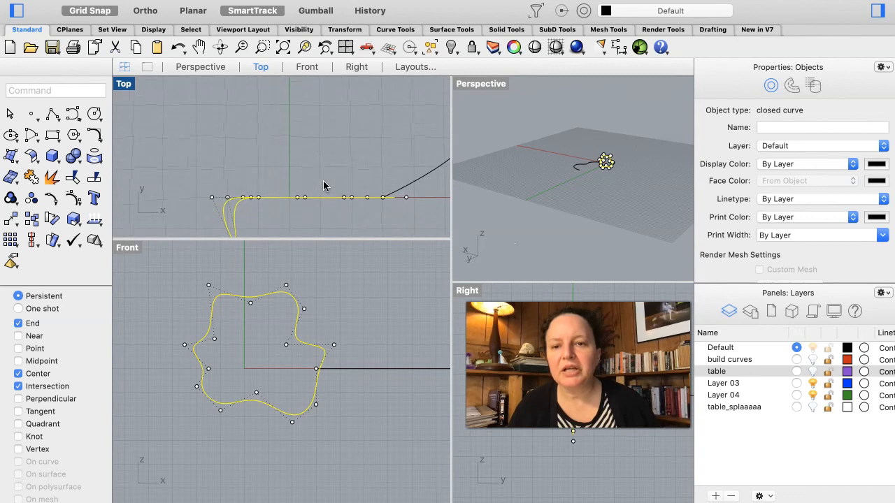
{"action": "scroll", "coordinate": [324, 186], "scroll_direction": "down", "scroll_amount": 3}
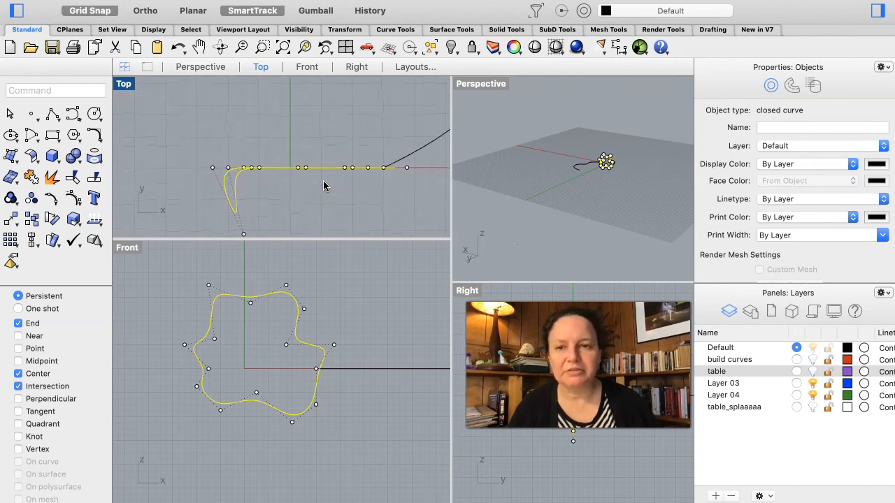
{"action": "left_click", "coordinate": [307, 192]}
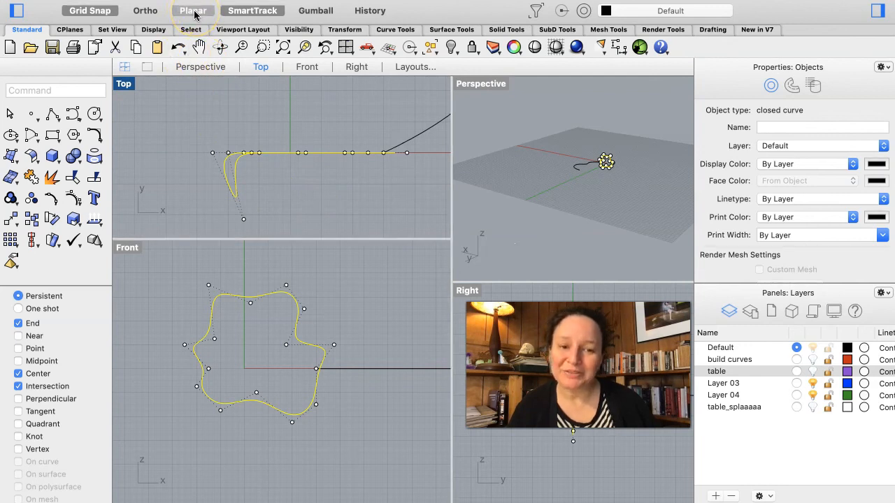
{"action": "left_click", "coordinate": [243, 221]}
{"action": "left_click_drag", "start_coordinate": [244, 221], "coordinate": [223, 154]}
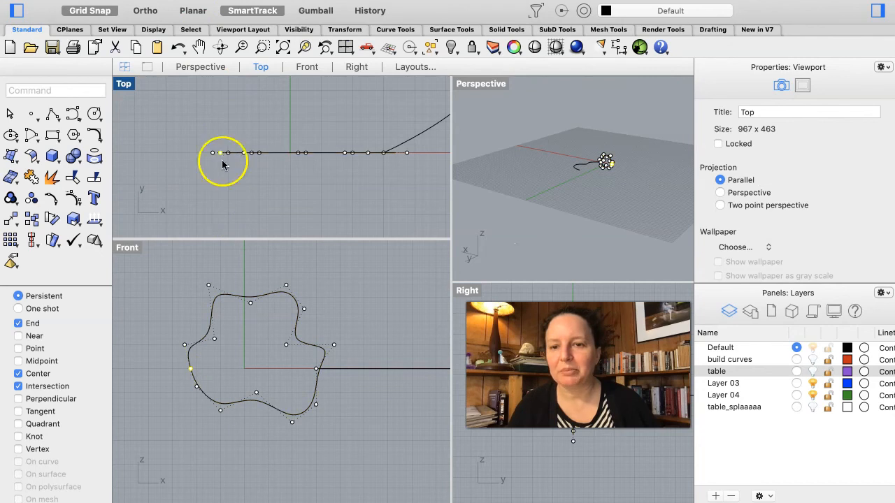
{"action": "left_click", "coordinate": [290, 173]}
{"action": "key", "text": "Escape"}
Rail Revolve the open profile curve along the closed wavy curve, with the axis starting at the origin and running orthogonally up the green axis in the Top viewport
{"action": "scroll", "coordinate": [289, 173], "scroll_direction": "down", "scroll_amount": 10}
{"action": "scroll", "coordinate": [288, 175], "scroll_direction": "down", "scroll_amount": 3}
{"action": "scroll", "coordinate": [319, 361], "scroll_direction": "down", "scroll_amount": 4}
{"action": "scroll", "coordinate": [319, 360], "scroll_direction": "right", "scroll_amount": 2}
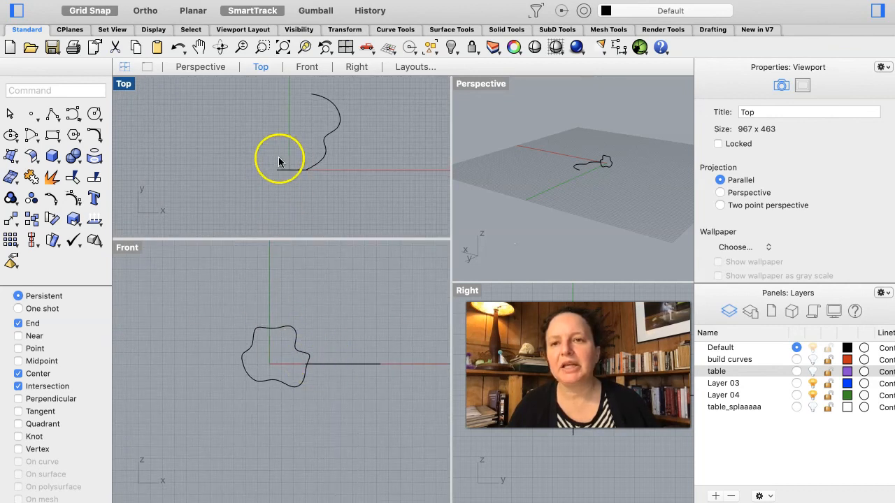
{"action": "left_click", "coordinate": [234, 0]}
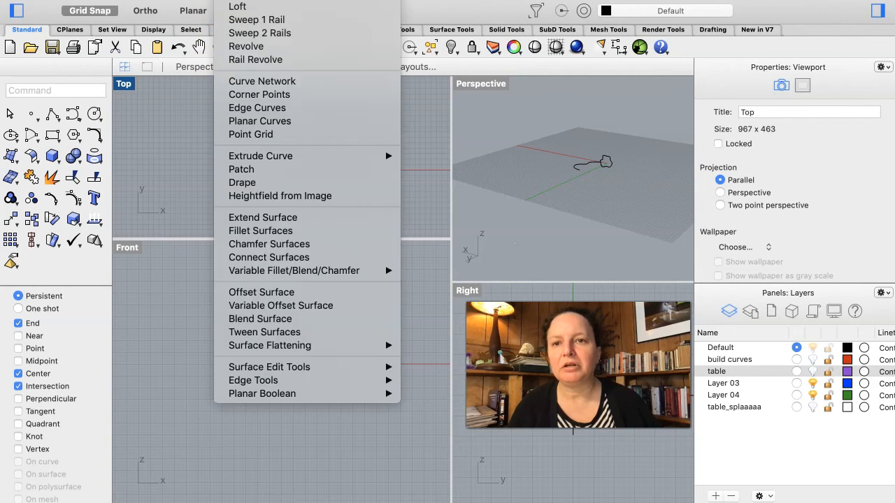
{"action": "left_click", "coordinate": [255, 62]}
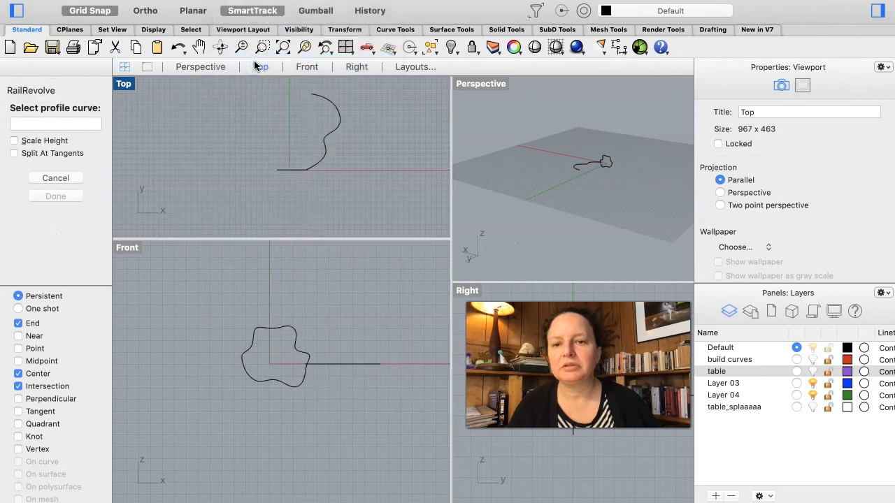
{"action": "left_click", "coordinate": [336, 369]}
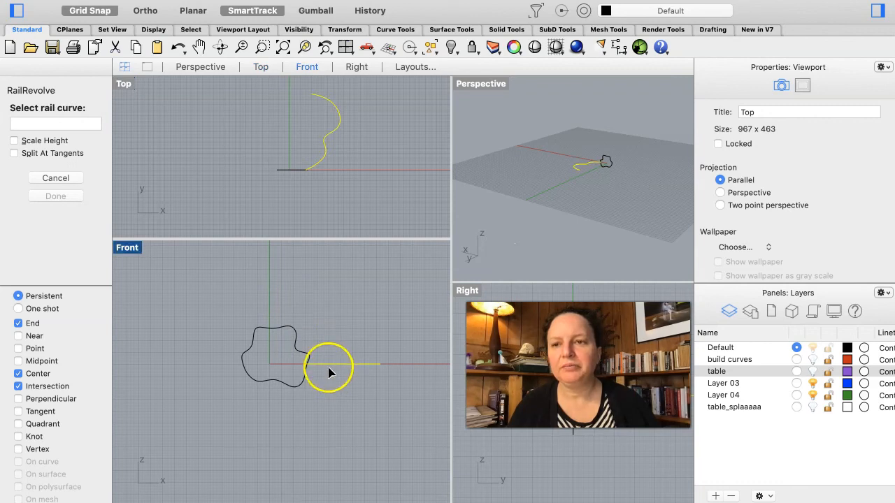
{"action": "left_click", "coordinate": [295, 344]}
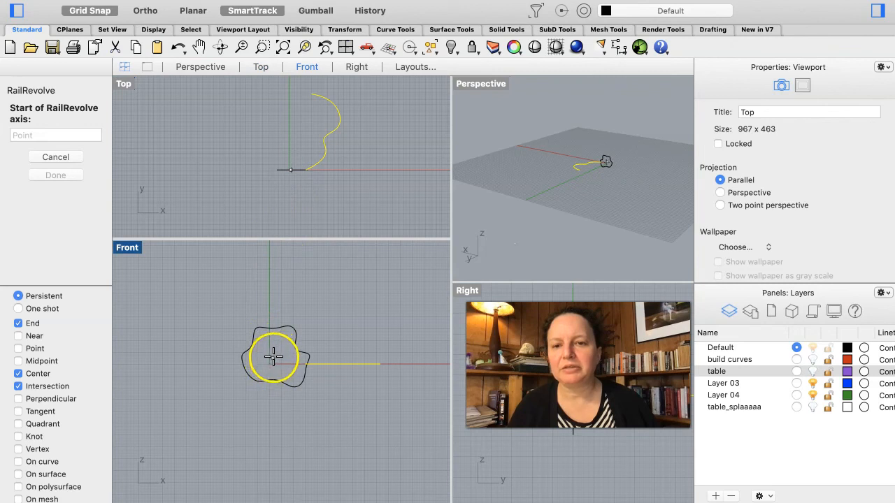
{"action": "scroll", "coordinate": [270, 362], "scroll_direction": "up", "scroll_amount": 4}
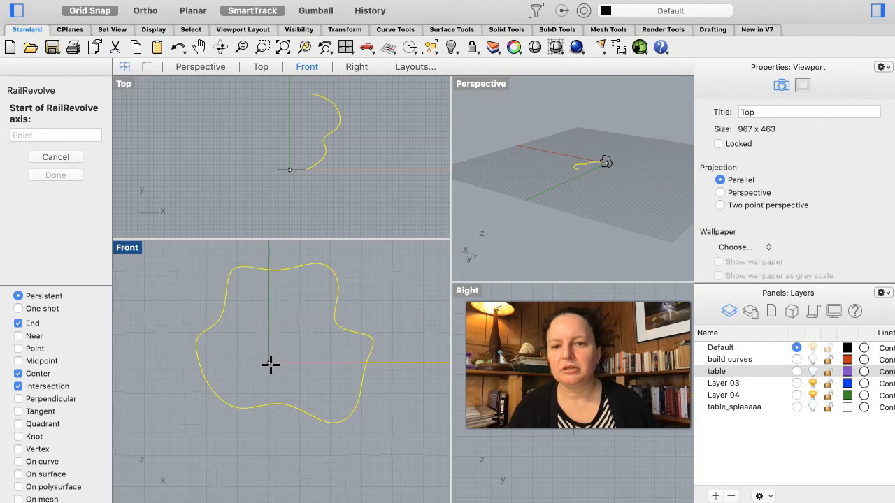
{"action": "left_click", "coordinate": [269, 364]}
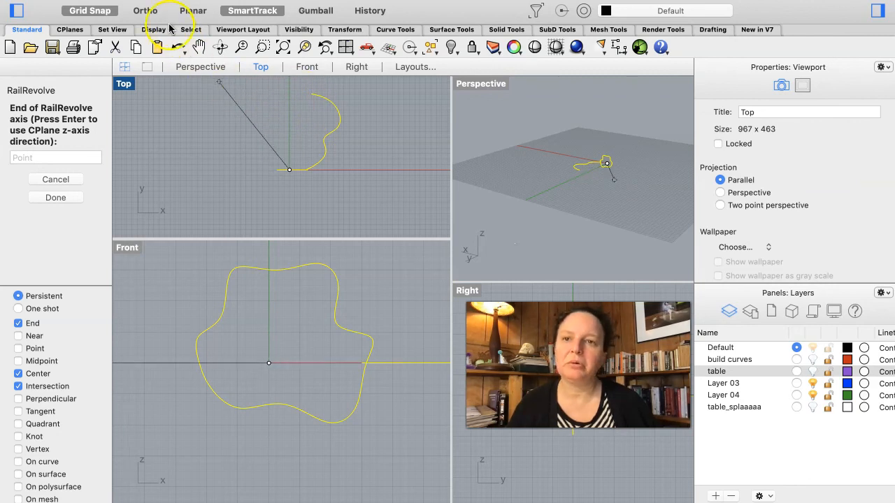
{"action": "left_click", "coordinate": [153, 11]}
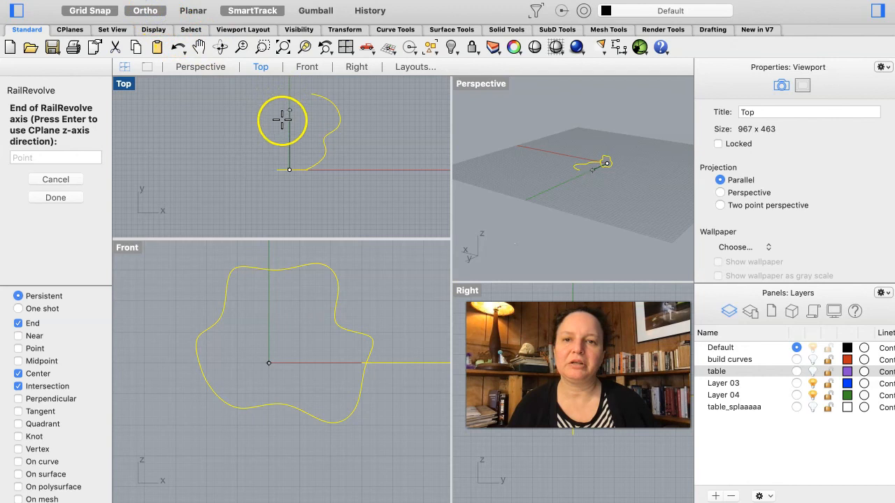
{"action": "left_click", "coordinate": [279, 86]}
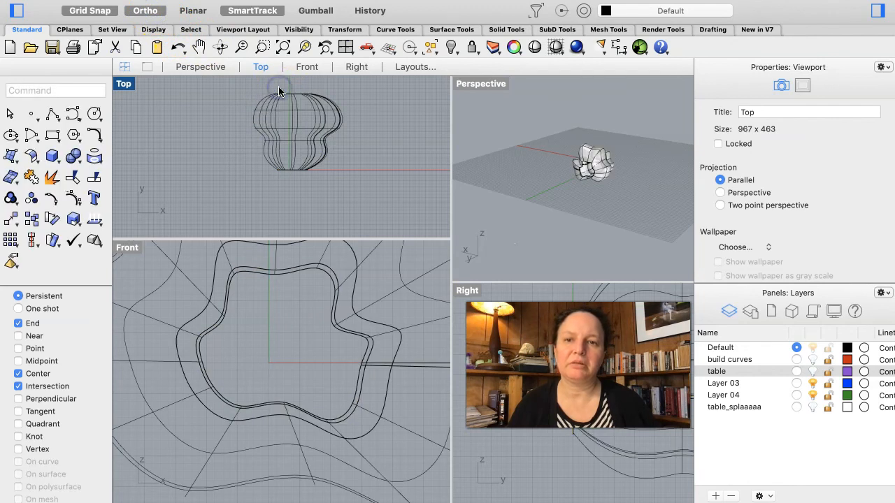
Cap the planar holes at both ends of the revolved surface, and deselect it
{"action": "left_click", "coordinate": [595, 184]}
{"action": "left_click", "coordinate": [602, 194]}
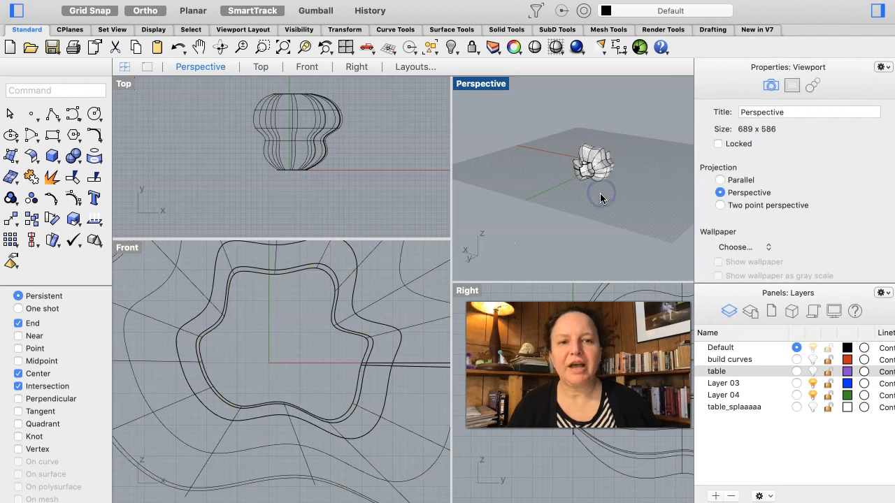
{"action": "scroll", "coordinate": [608, 174], "scroll_direction": "up", "scroll_amount": 5}
{"action": "right_click_drag", "start_coordinate": [617, 162], "coordinate": [617, 162]}
{"action": "left_click_drag", "start_coordinate": [599, 105], "coordinate": [621, 195]}
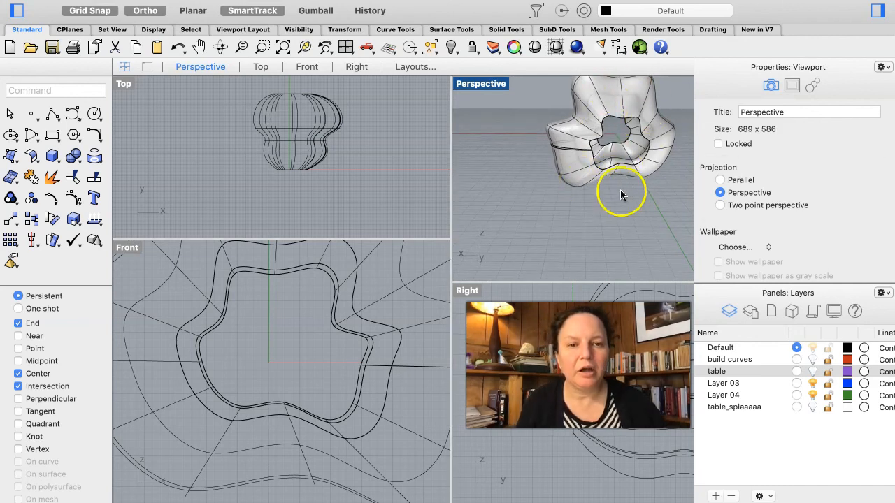
{"action": "left_click", "coordinate": [616, 150]}
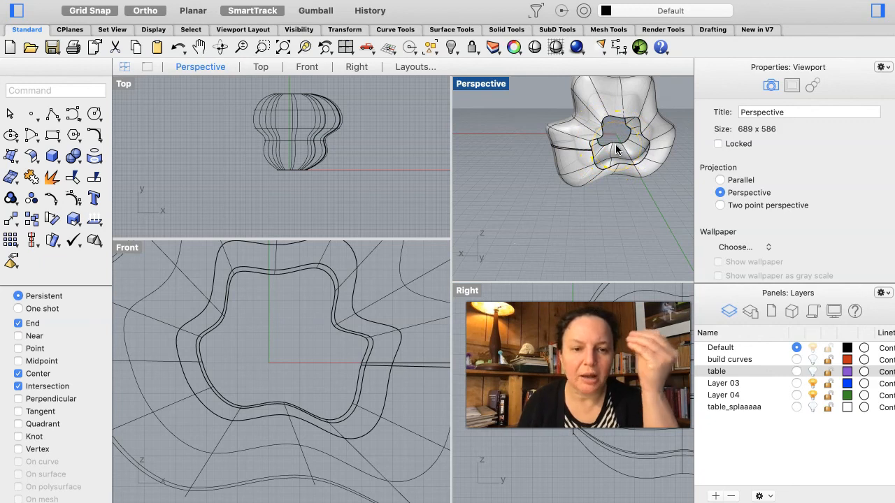
{"action": "key", "text": "Delete"}
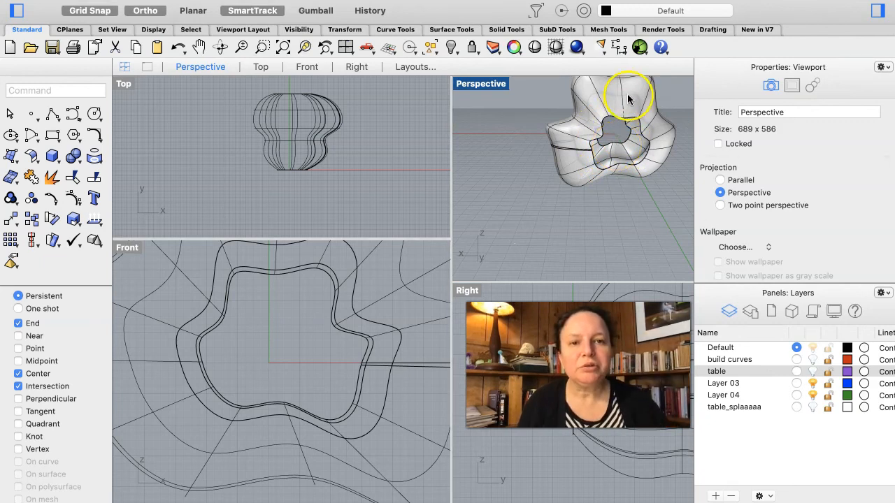
{"action": "left_click", "coordinate": [628, 99]}
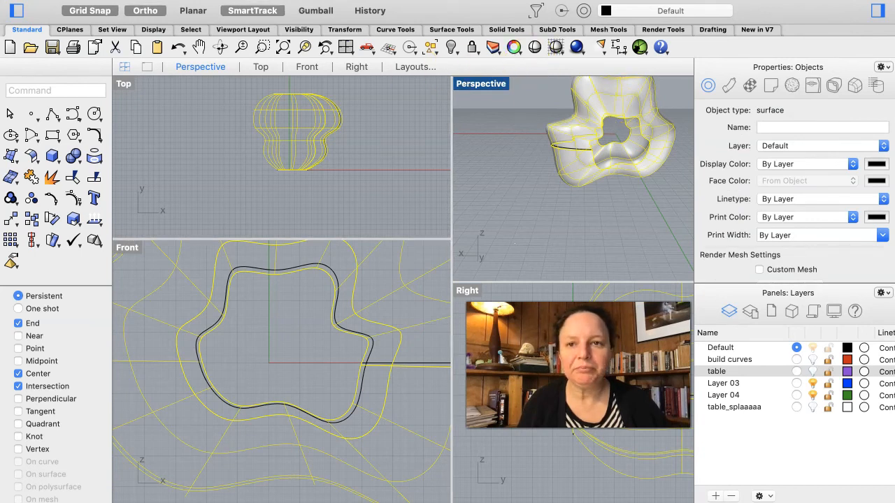
{"action": "left_click", "coordinate": [318, 1]}
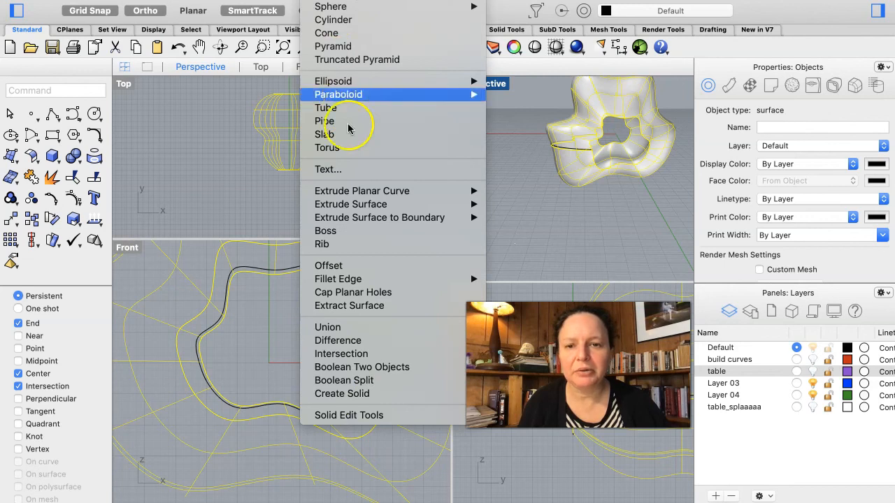
{"action": "left_click", "coordinate": [379, 296]}
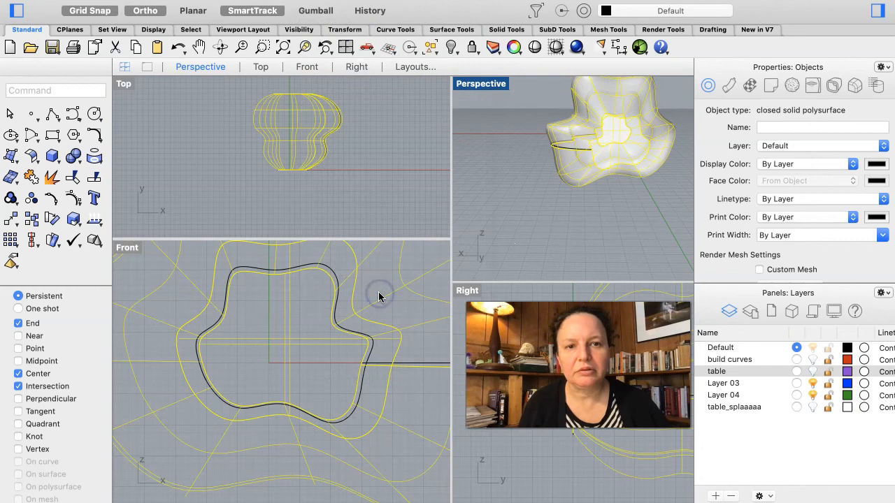
{"action": "left_click", "coordinate": [591, 220]}
Try to shell the capped form with thickness 1, removing both the curved side surface and the cap facing the Perspective view
{"action": "scroll", "coordinate": [622, 221], "scroll_direction": "up", "scroll_amount": 3}
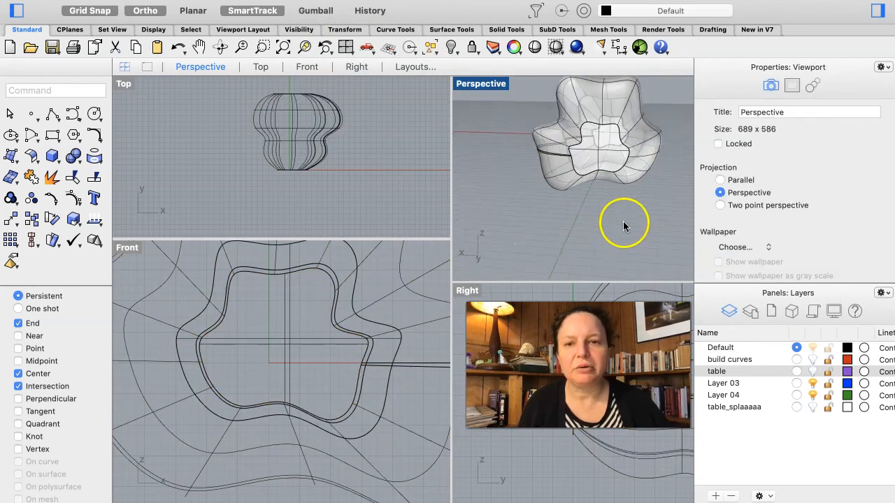
{"action": "scroll", "coordinate": [623, 222], "scroll_direction": "up", "scroll_amount": 10}
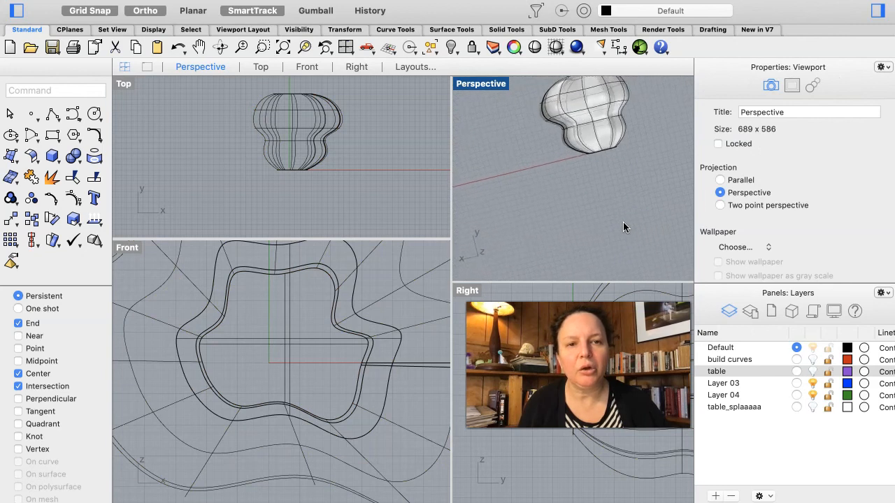
{"action": "scroll", "coordinate": [623, 226], "scroll_direction": "down", "scroll_amount": 10}
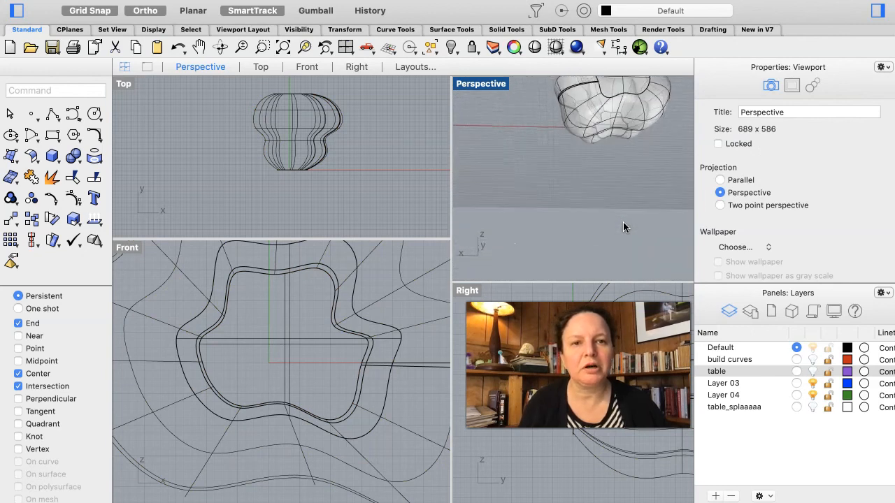
{"action": "scroll", "coordinate": [623, 222], "scroll_direction": "up", "scroll_amount": 10}
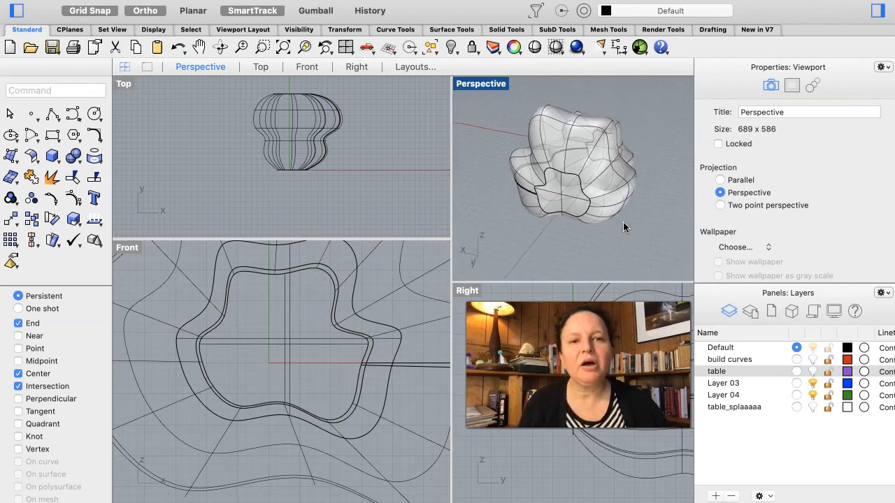
{"action": "scroll", "coordinate": [623, 222], "scroll_direction": "down", "scroll_amount": 5}
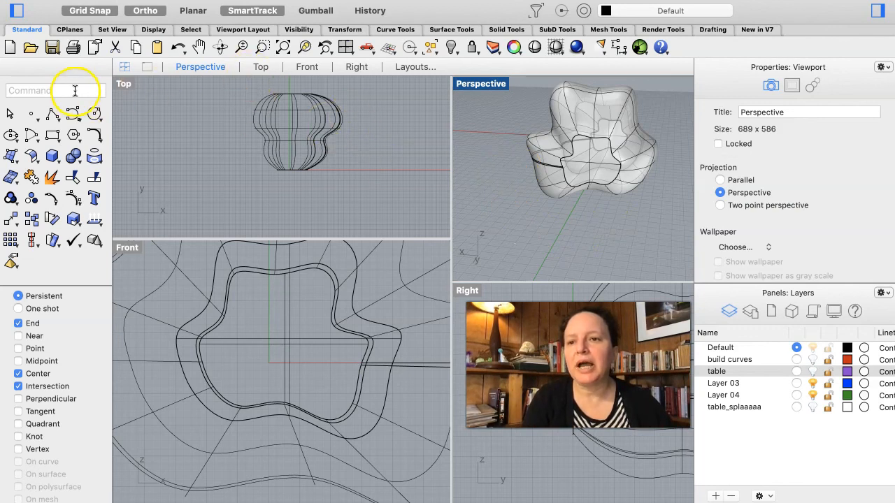
{"action": "type", "text": "Shell"}
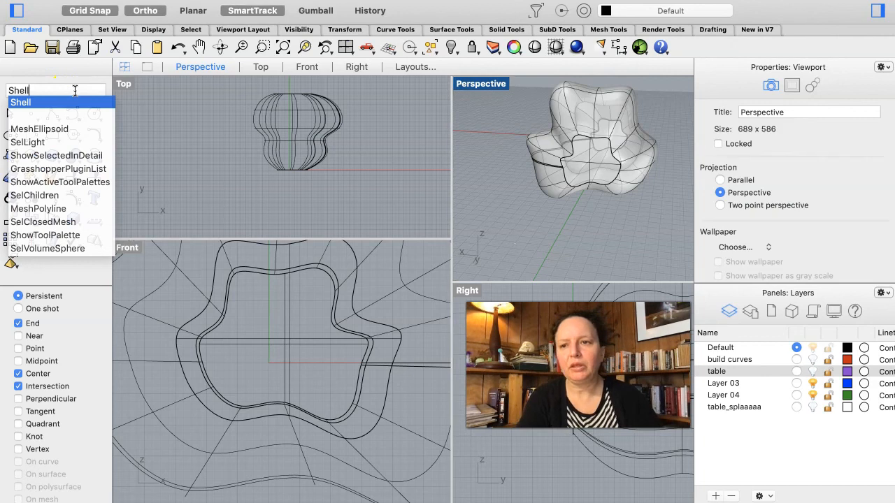
{"action": "key", "text": "Return"}
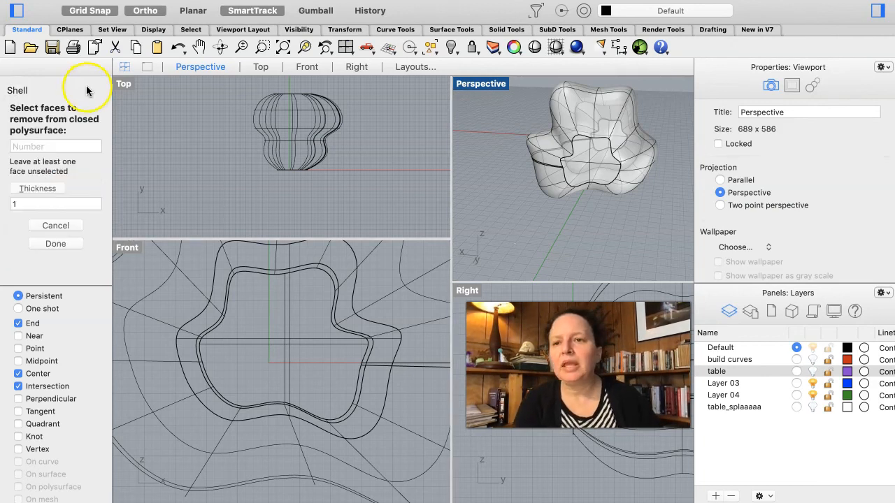
{"action": "left_click", "coordinate": [285, 127]}
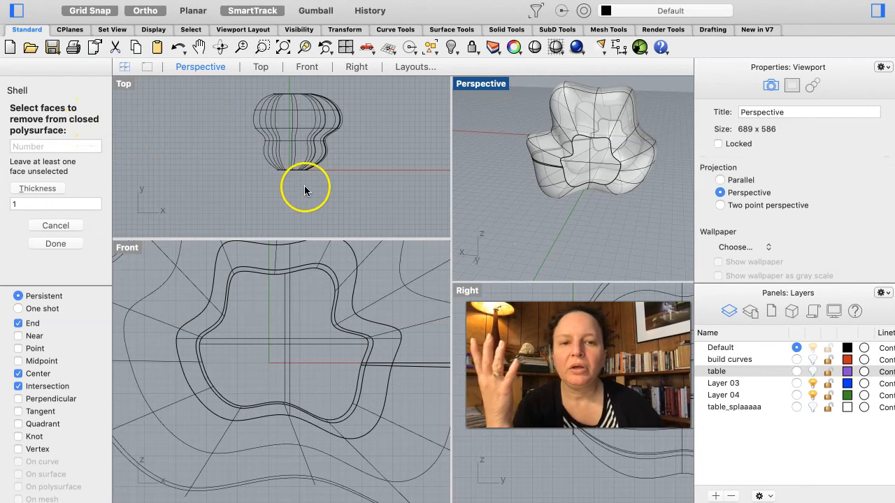
{"action": "left_click", "coordinate": [589, 171]}
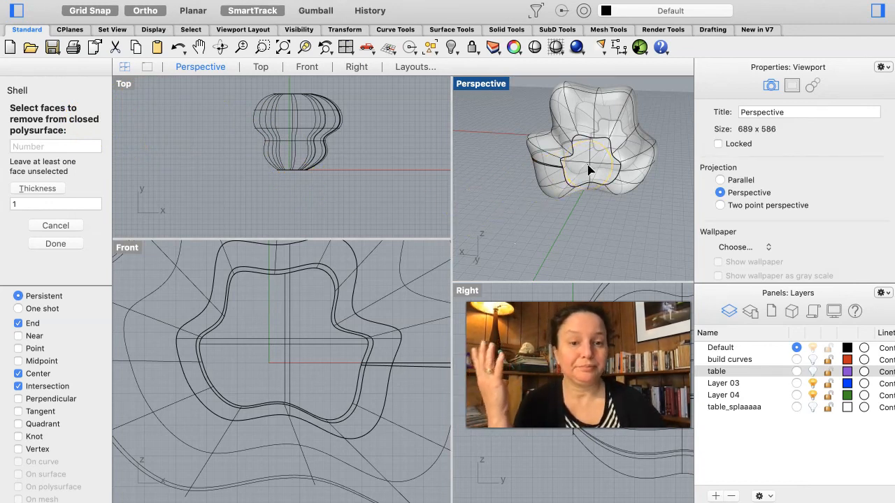
{"action": "left_click", "coordinate": [589, 171]}
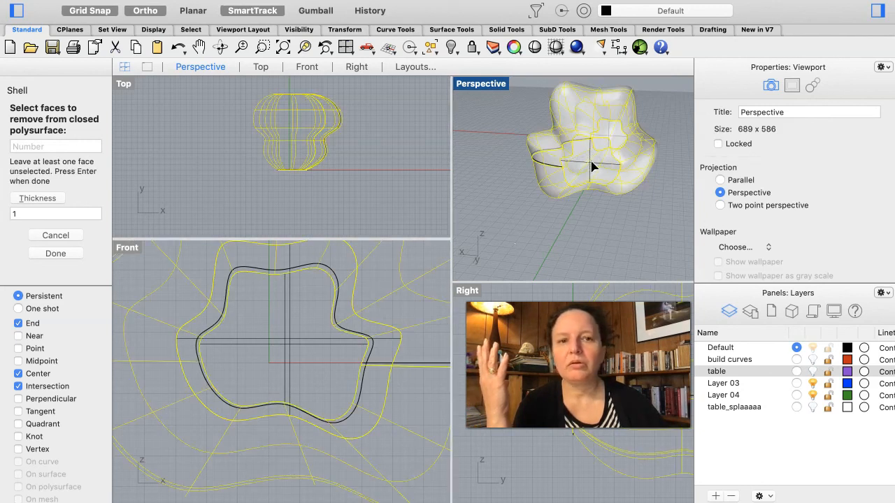
{"action": "left_click", "coordinate": [593, 165]}
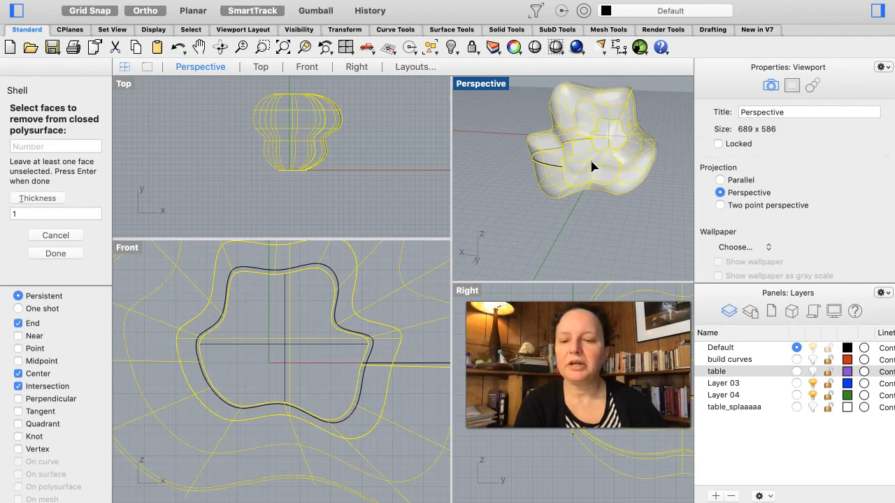
{"action": "key", "text": "Return"}
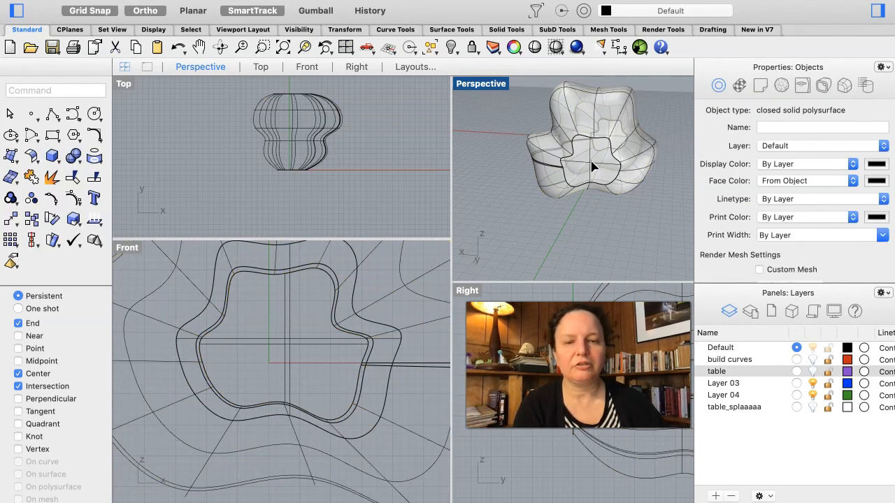
Try to shell the capped form with thickness 1, removing only the wider end cap
{"action": "key", "text": "Return"}
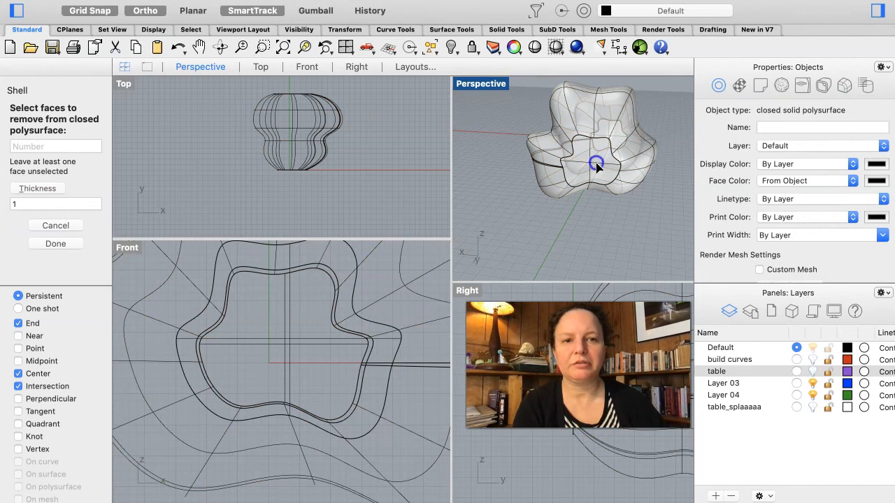
{"action": "left_click", "coordinate": [596, 165]}
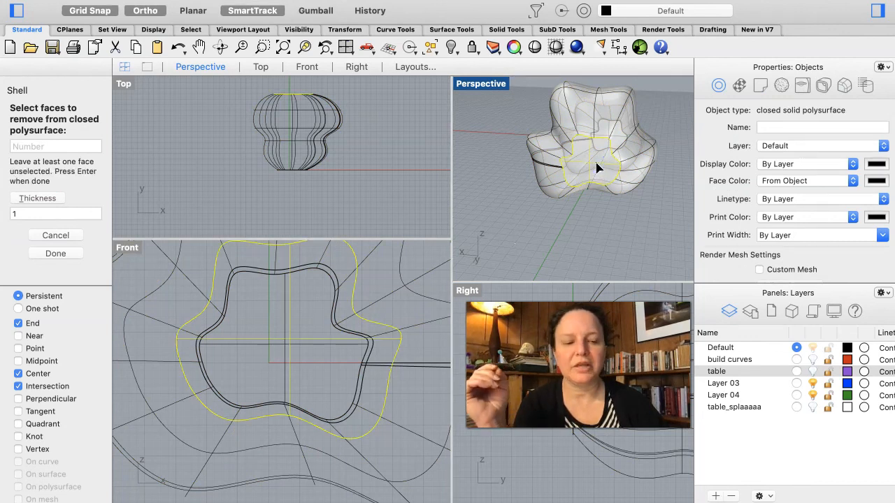
{"action": "key", "text": "Return"}
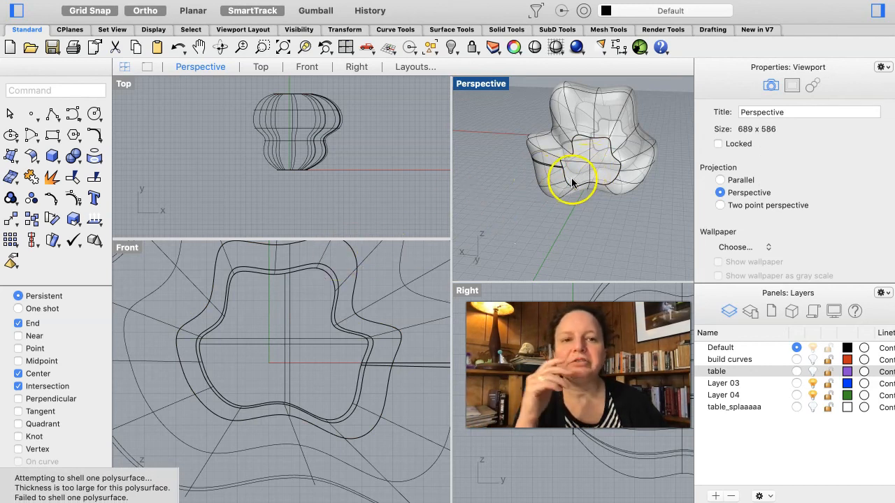
Shell the capped form with thickness 0.1, removing the wider end cap, and dismiss the warning to inspect the hollow interior
{"action": "key", "text": "Return"}
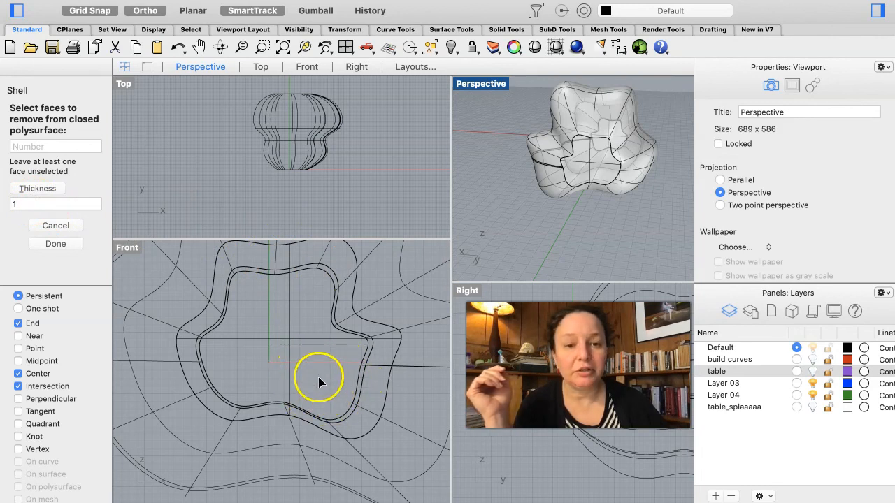
{"action": "left_click", "coordinate": [14, 203]}
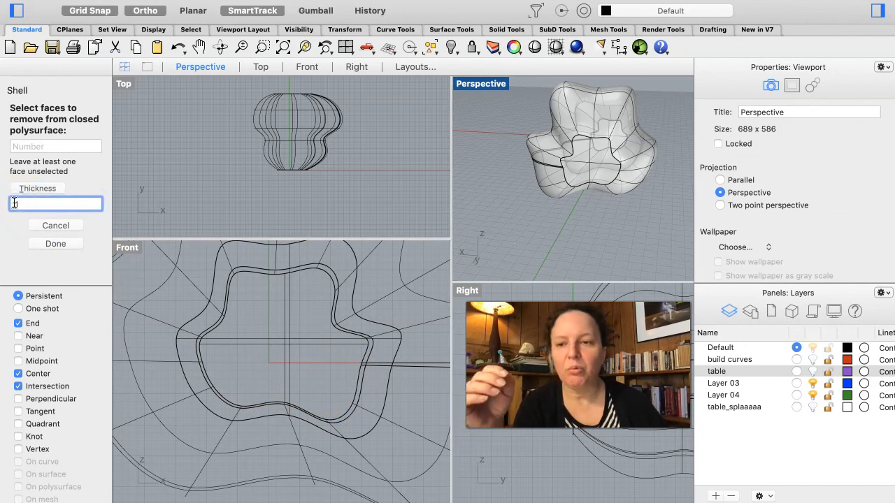
{"action": "type", "text": "0.1"}
{"action": "key", "text": "Return"}
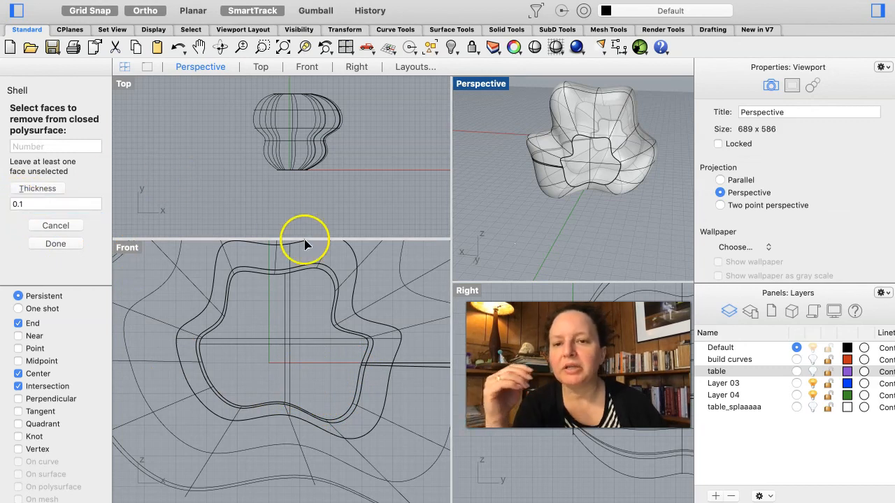
{"action": "left_click", "coordinate": [599, 166]}
{"action": "key", "text": "Return"}
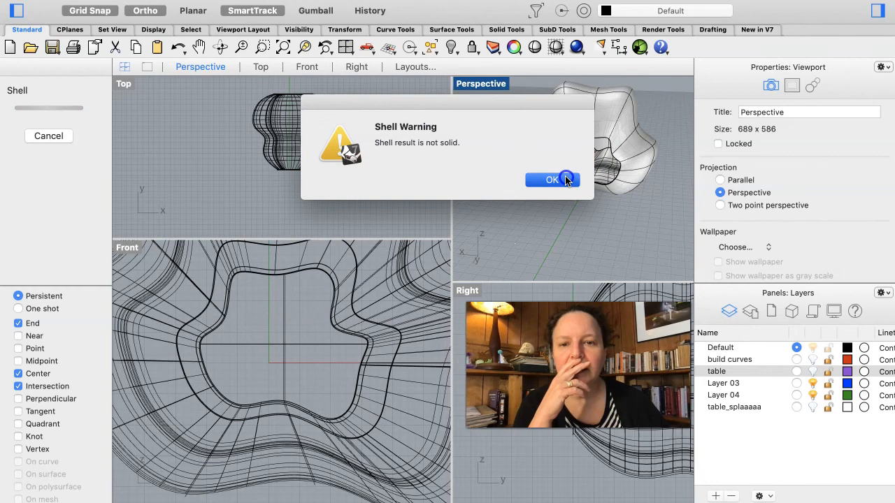
{"action": "left_click", "coordinate": [563, 179]}
{"action": "right_click_drag", "start_coordinate": [626, 215], "coordinate": [627, 214]}
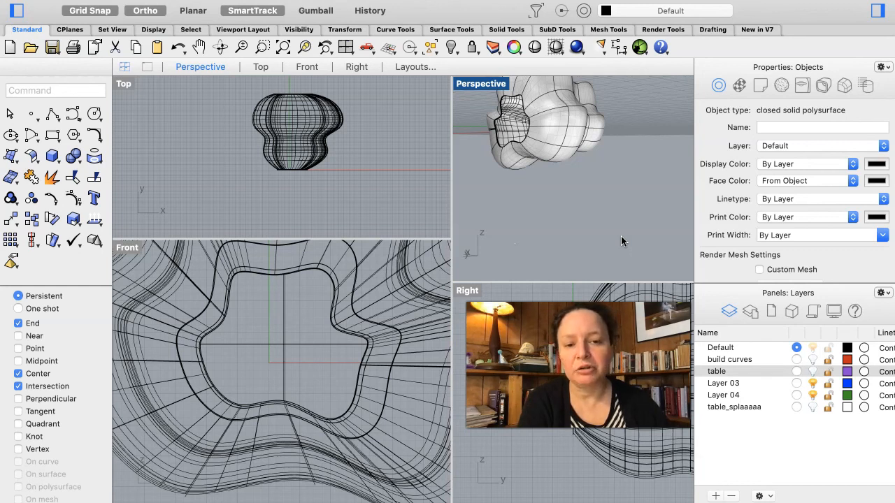
{"action": "right_click_drag", "start_coordinate": [594, 193], "coordinate": [590, 159]}
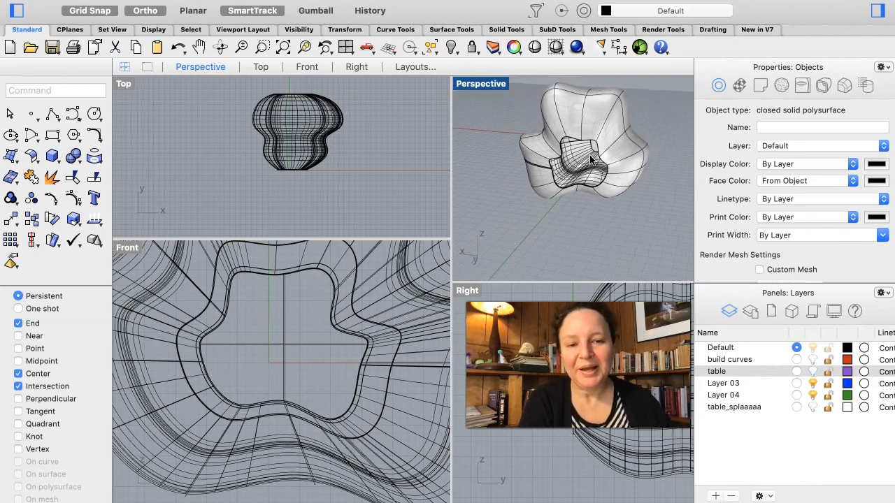